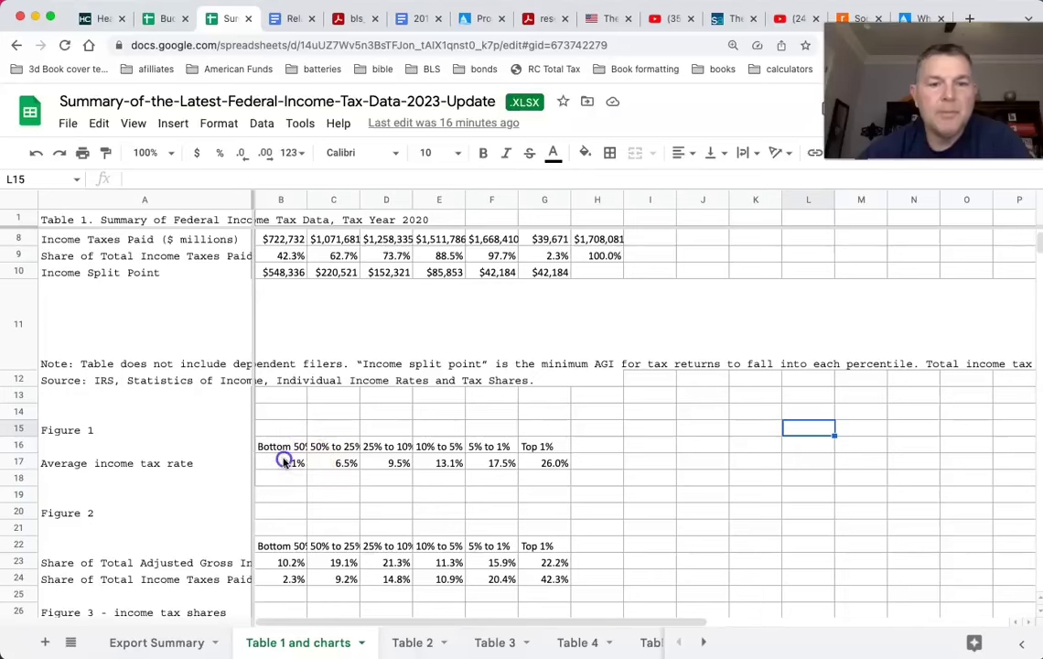
# Review the top 1% average tax rate in Figure 1 and compare bottom 50% and top 1% AGI and tax shares in Figure 2
pyautogui.click(549, 465)
pyautogui.scroll(-3, 469, 528)
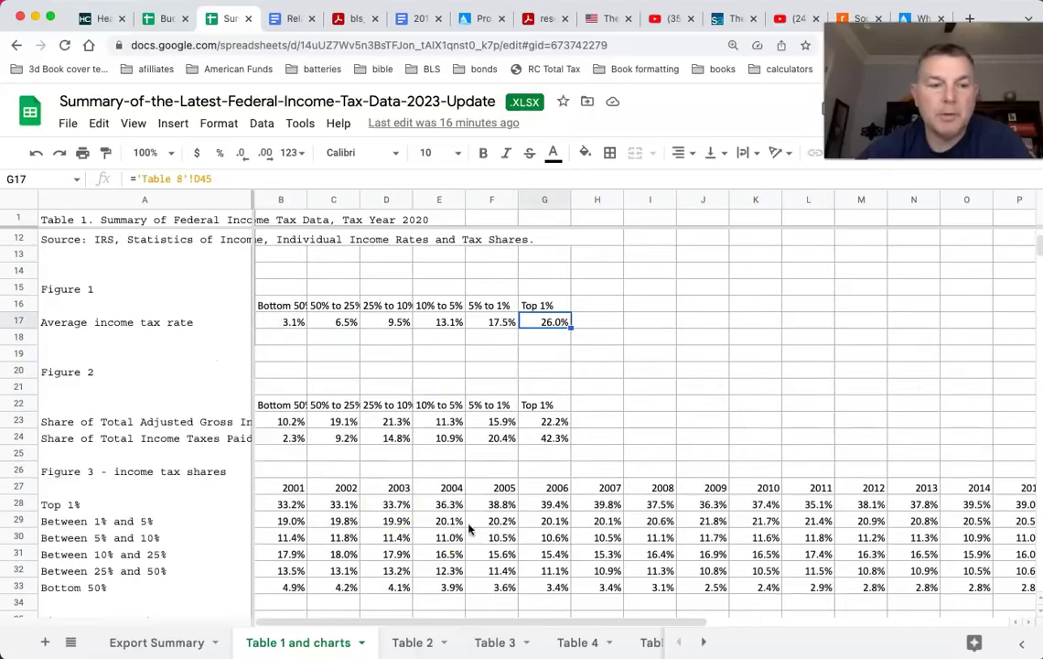
pyautogui.click(282, 423)
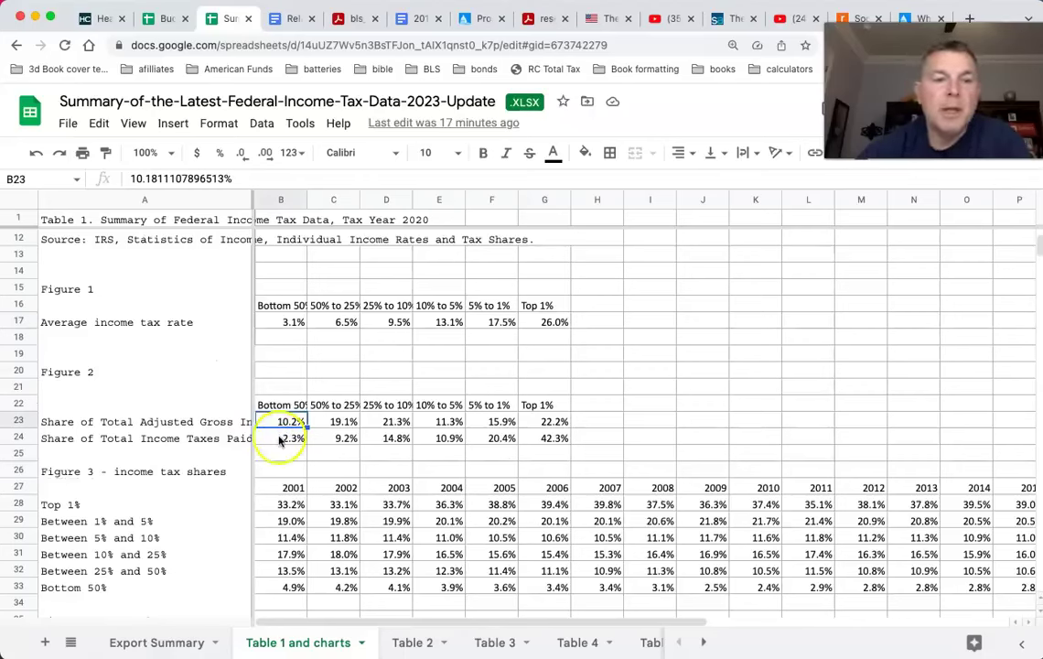
pyautogui.click(280, 440)
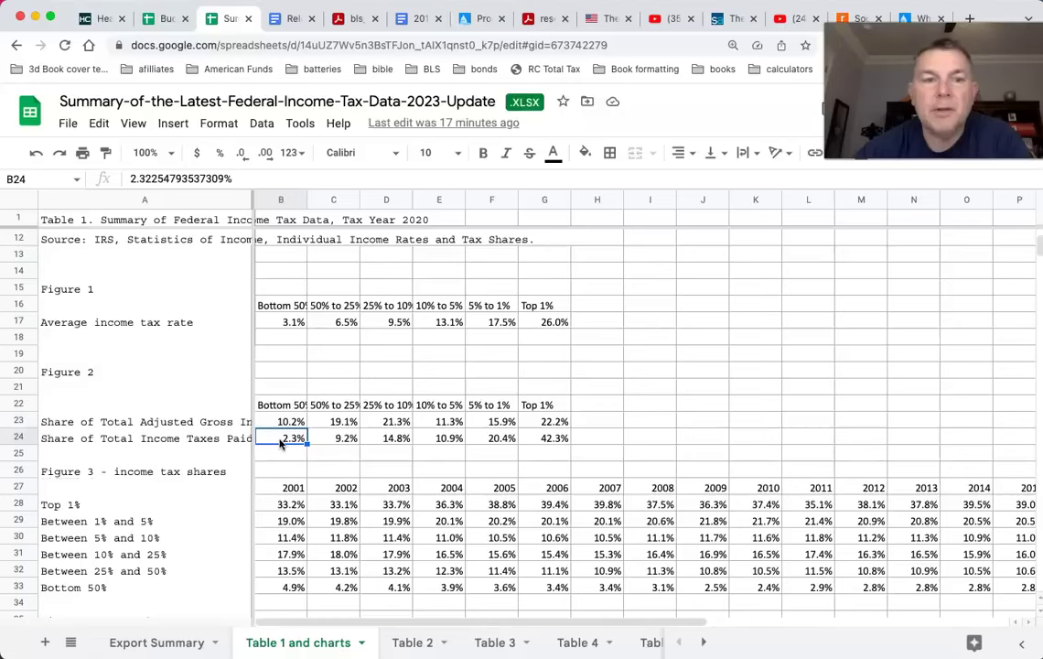
pyautogui.click(169, 437)
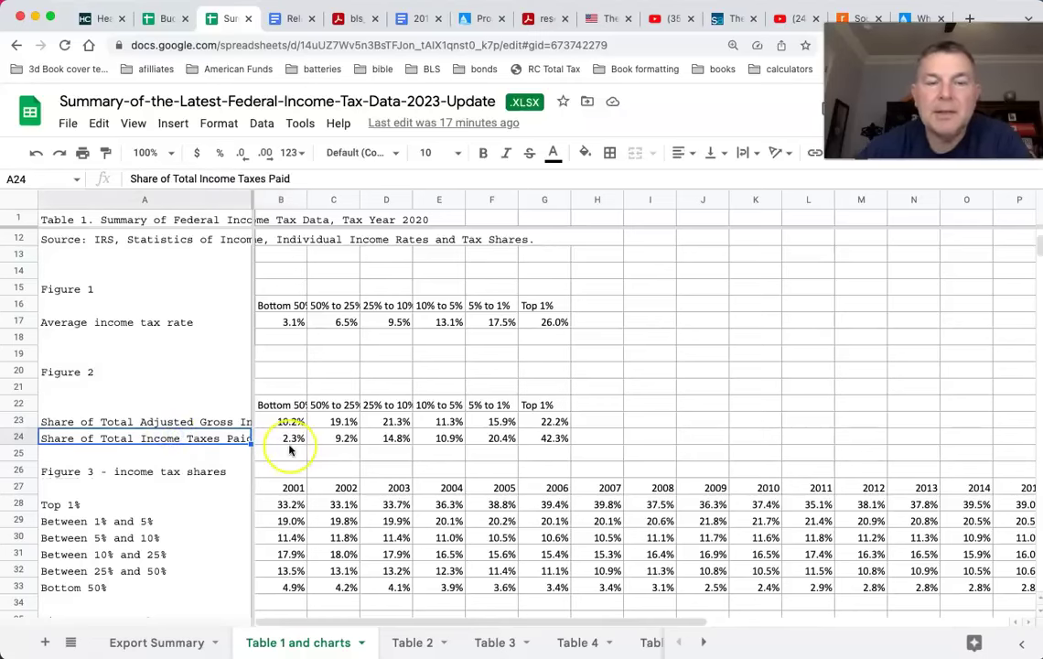
pyautogui.click(546, 421)
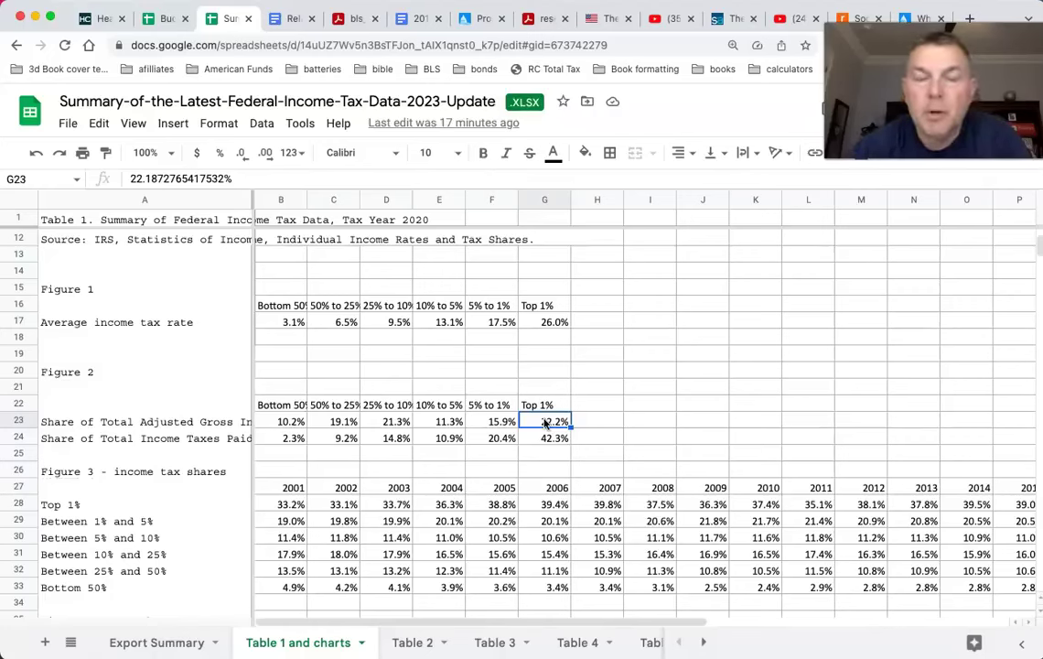
pyautogui.click(547, 442)
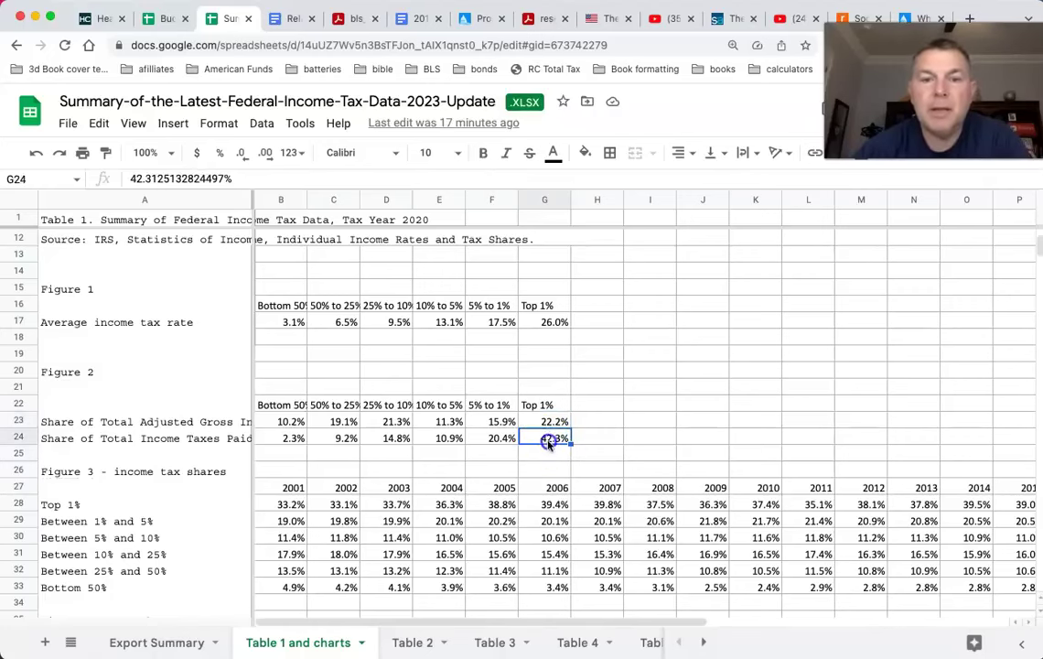
# Examine the Top 1% and Bottom 50% income tax share rows of Figure 3 across 2001 to 2020
pyautogui.scroll(-3, 548, 445)
pyautogui.scroll(-1, 549, 446)
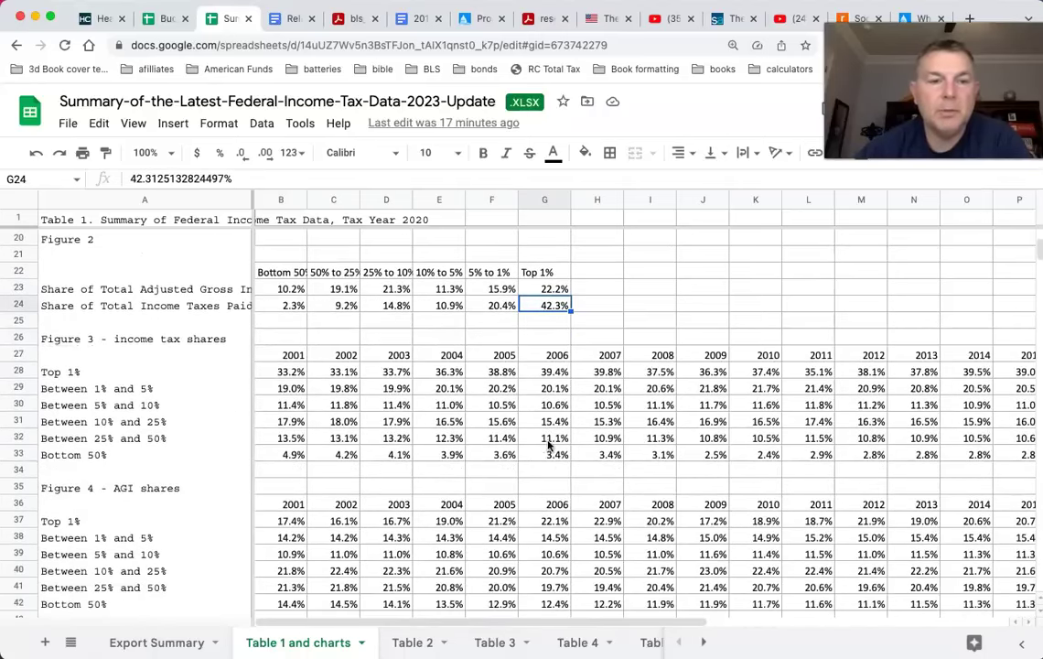
pyautogui.click(17, 372)
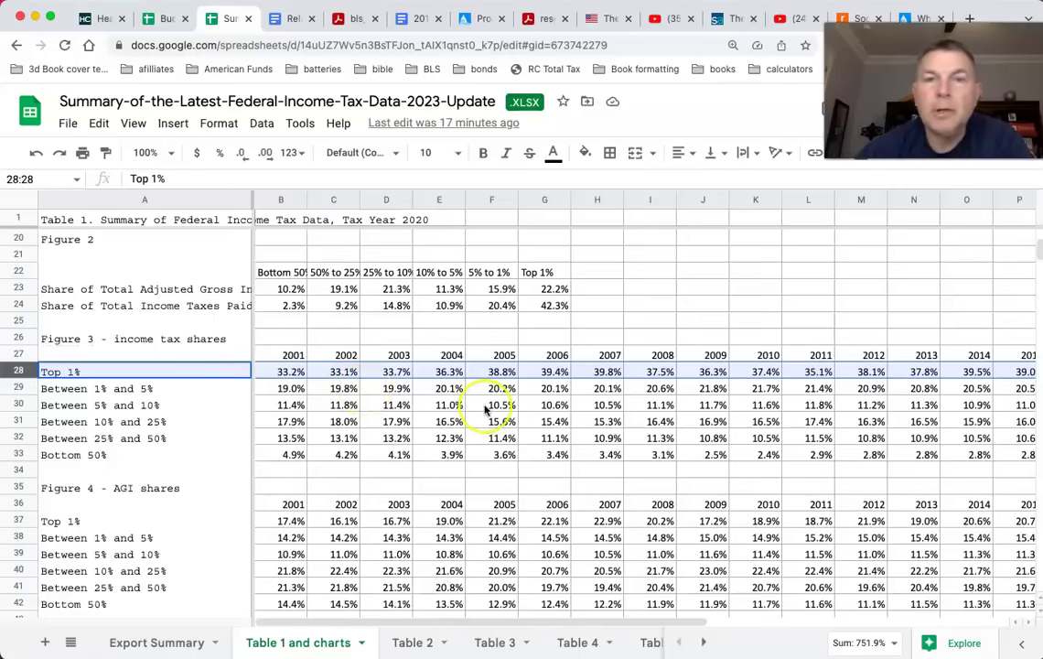
pyautogui.hscroll(2, 718, 430)
pyautogui.hscroll(6, 722, 430)
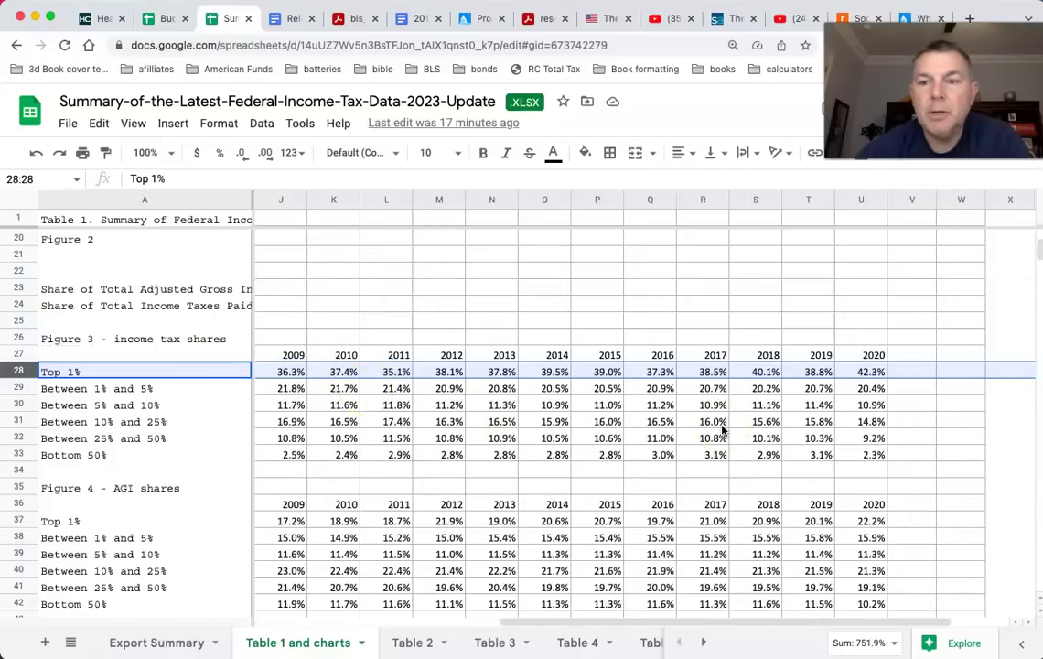
pyautogui.hscroll(-8, 743, 380)
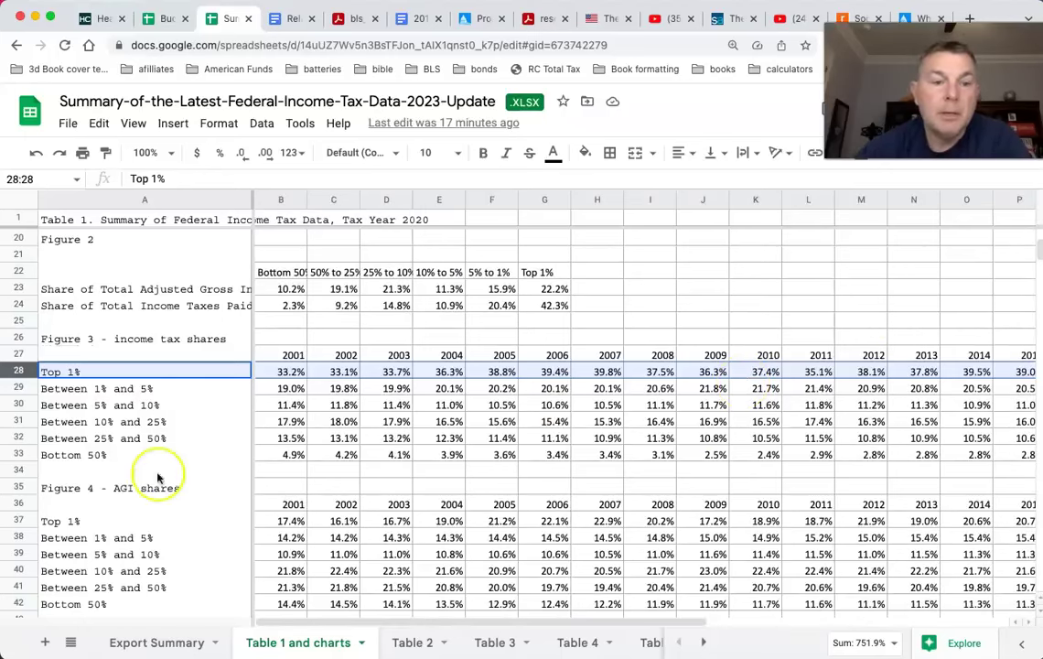
pyautogui.click(18, 454)
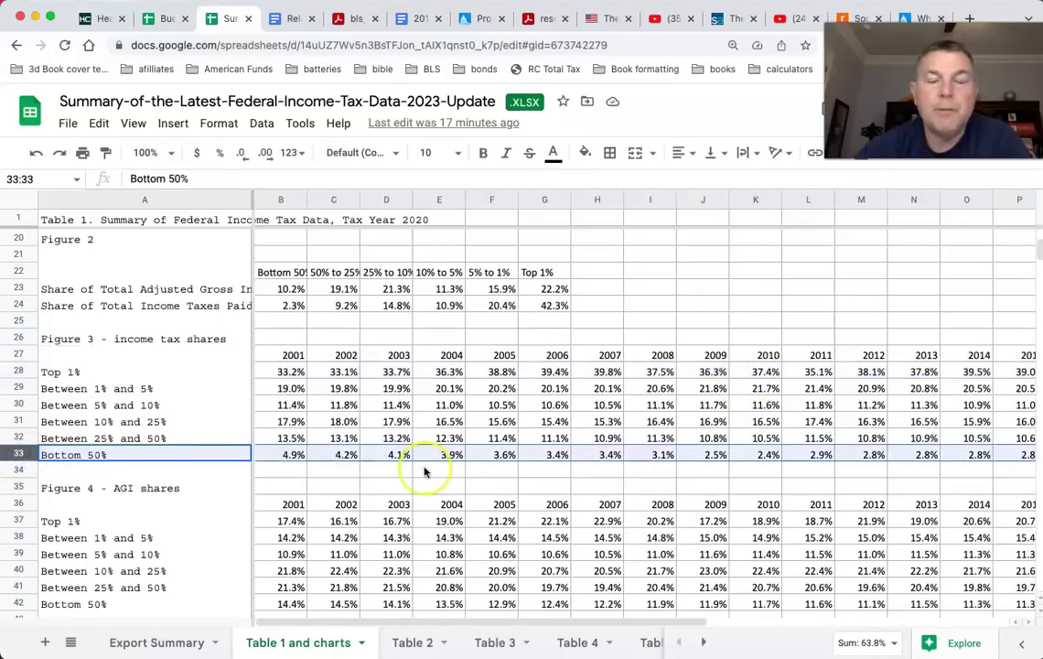
pyautogui.hscroll(10, 655, 443)
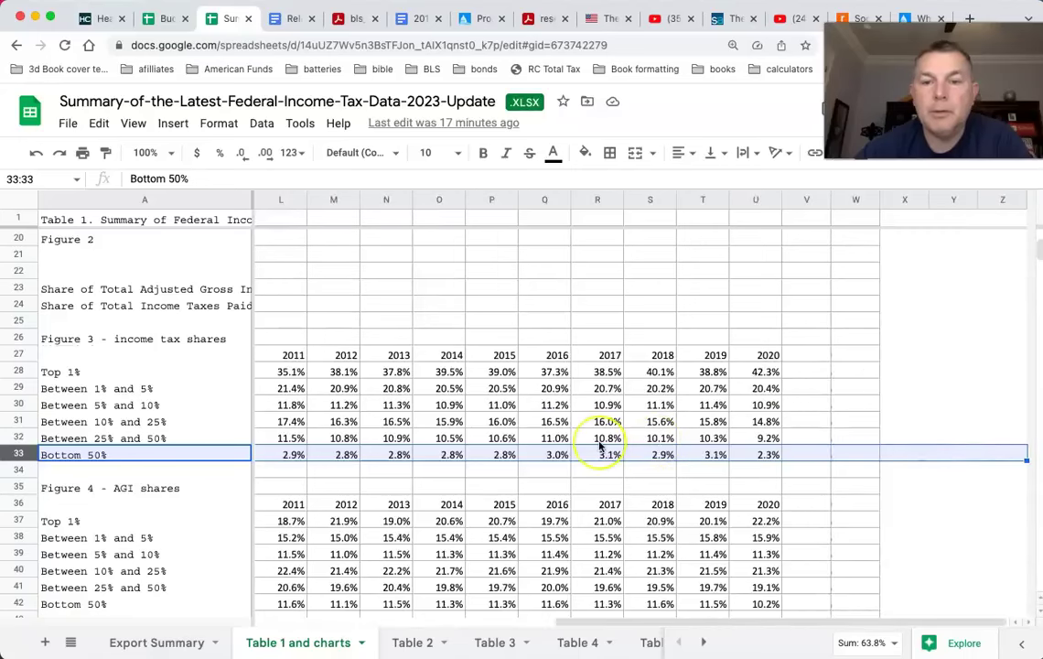
pyautogui.hscroll(-10, 641, 445)
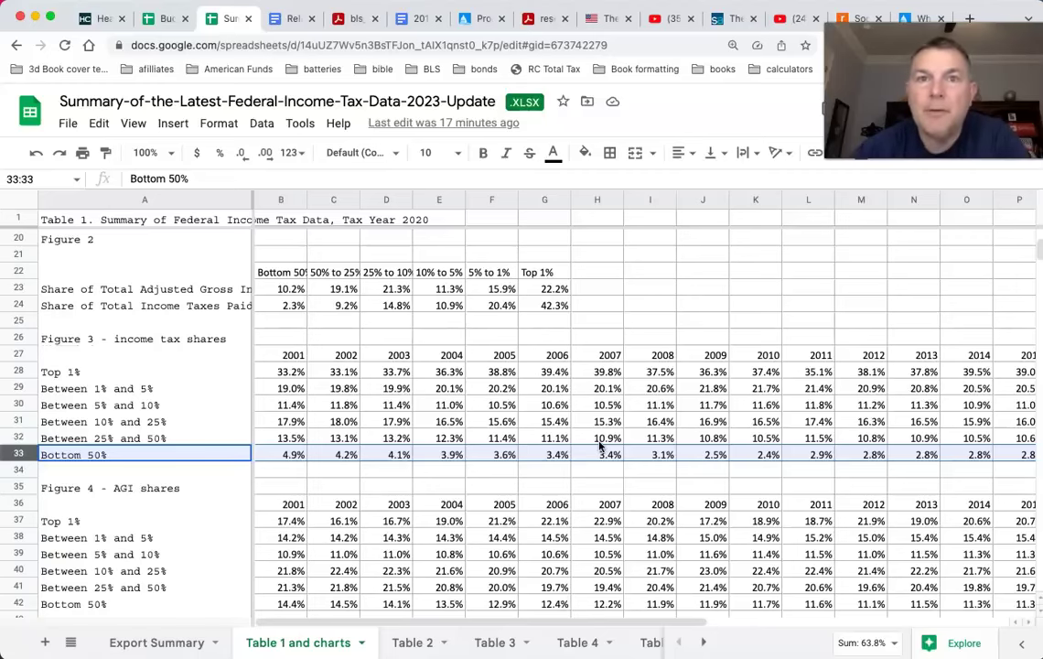
# Examine the Top 1% and Bottom 50% rows of Figure 4's AGI shares from 2001 to 2020 against the Figure 3 tax shares
pyautogui.scroll(-4, 600, 445)
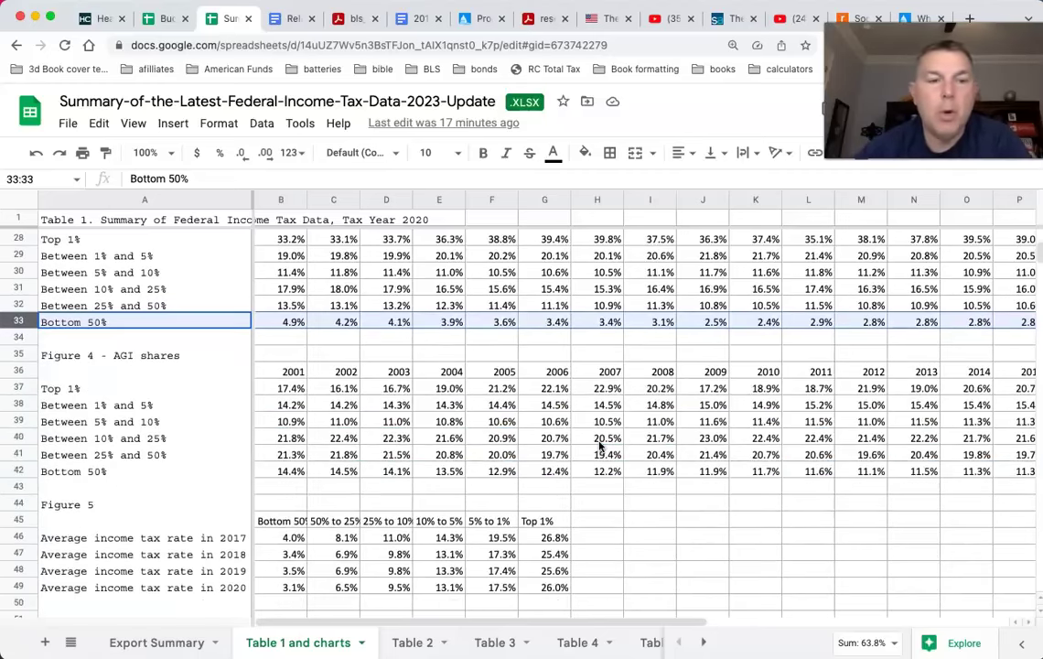
pyautogui.click(15, 388)
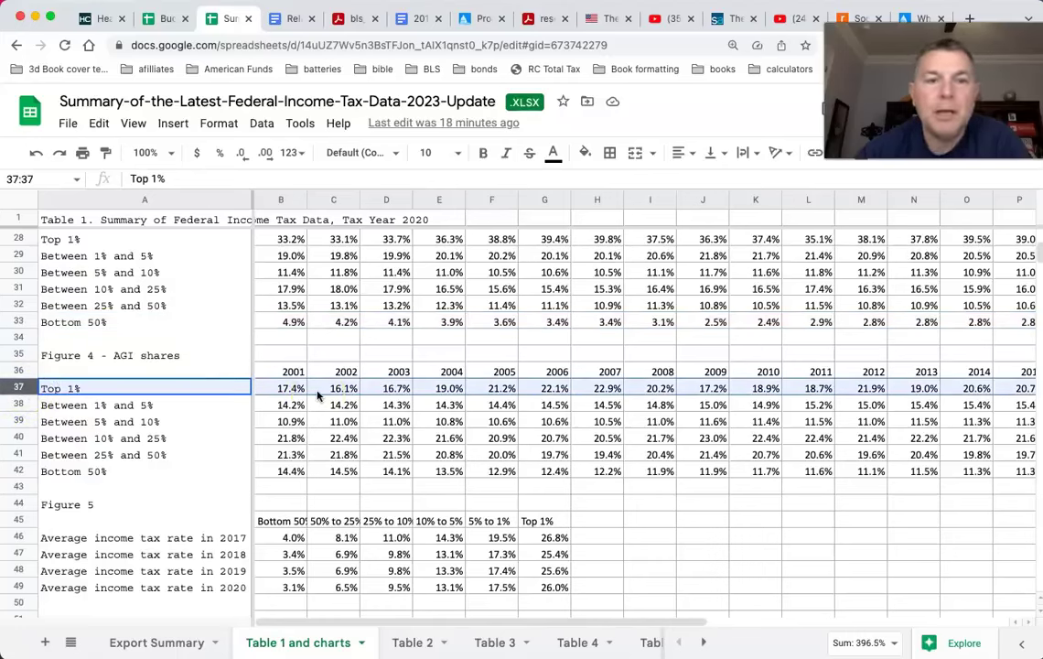
pyautogui.hscroll(10, 449, 398)
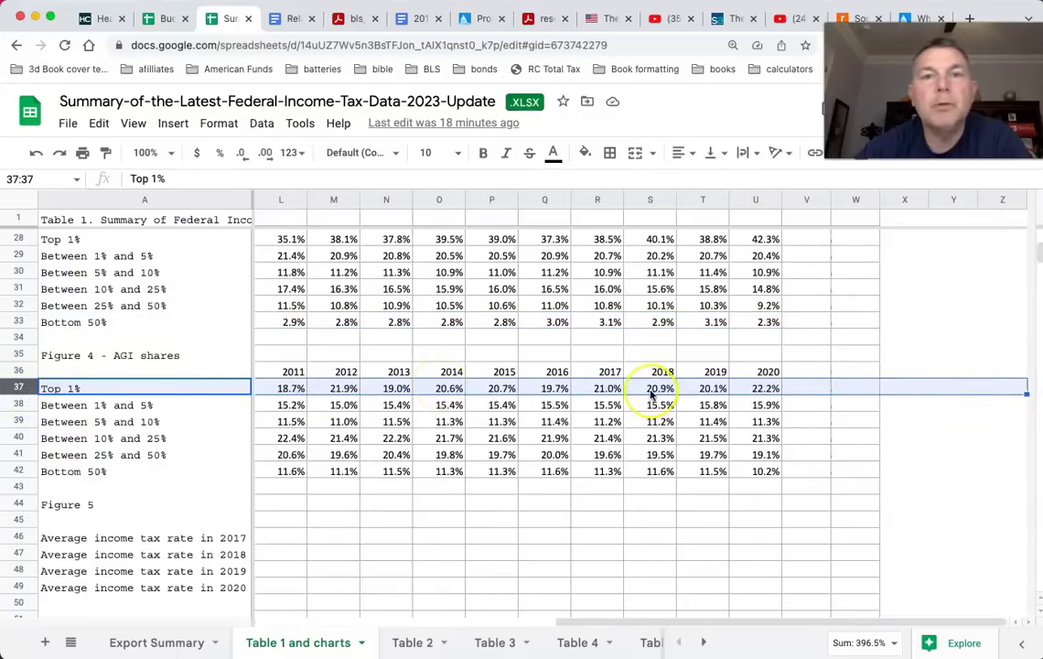
pyautogui.hscroll(-10, 652, 394)
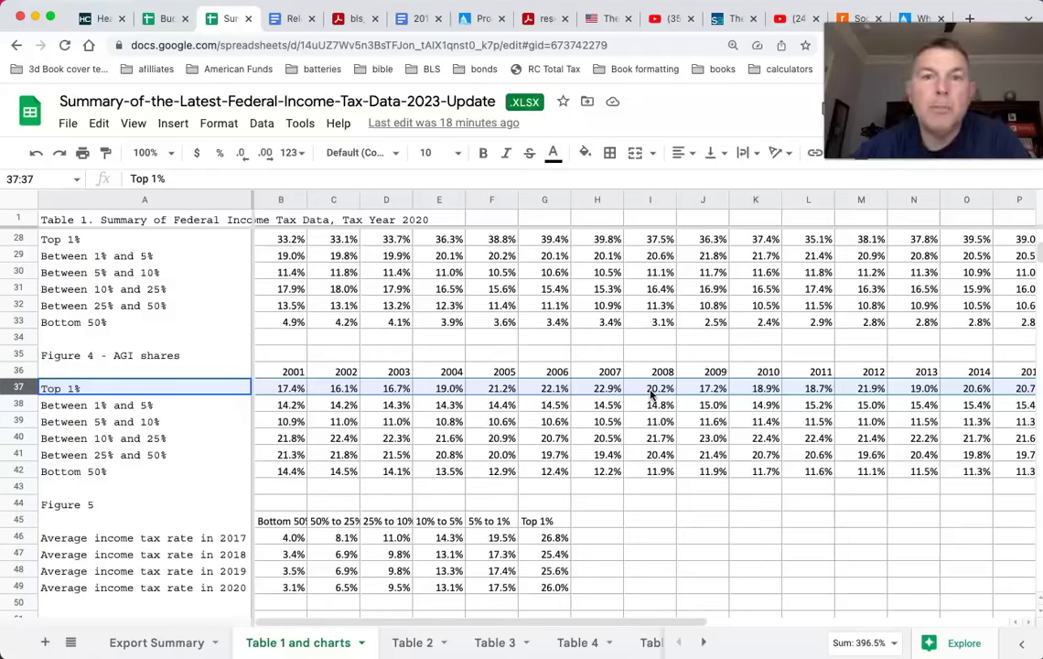
pyautogui.click(13, 472)
pyautogui.hscroll(6, 624, 442)
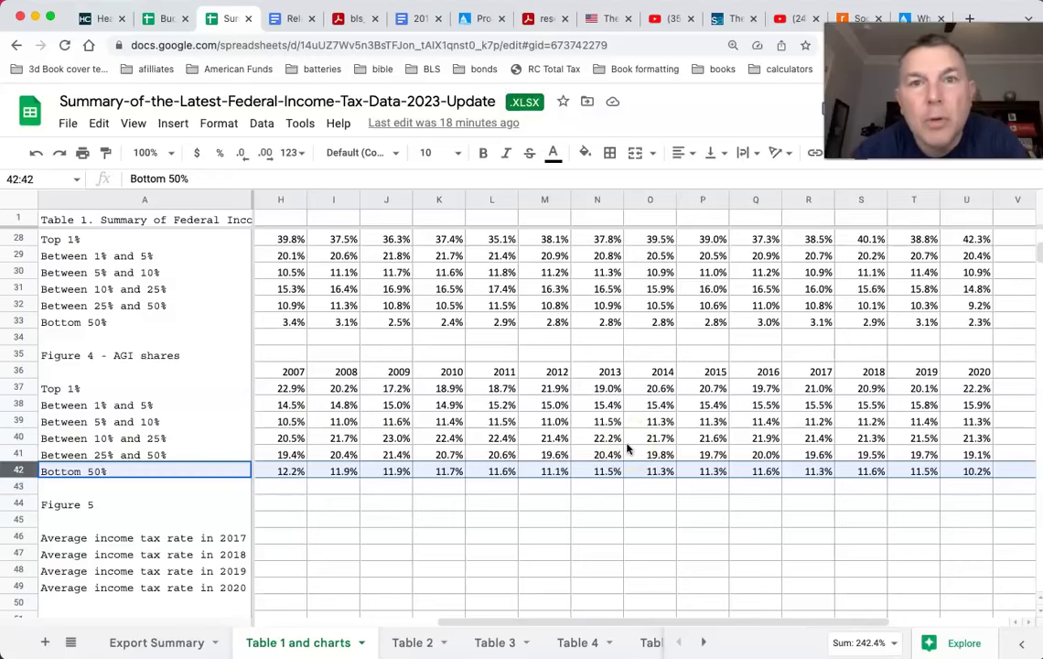
pyautogui.hscroll(-6, 628, 448)
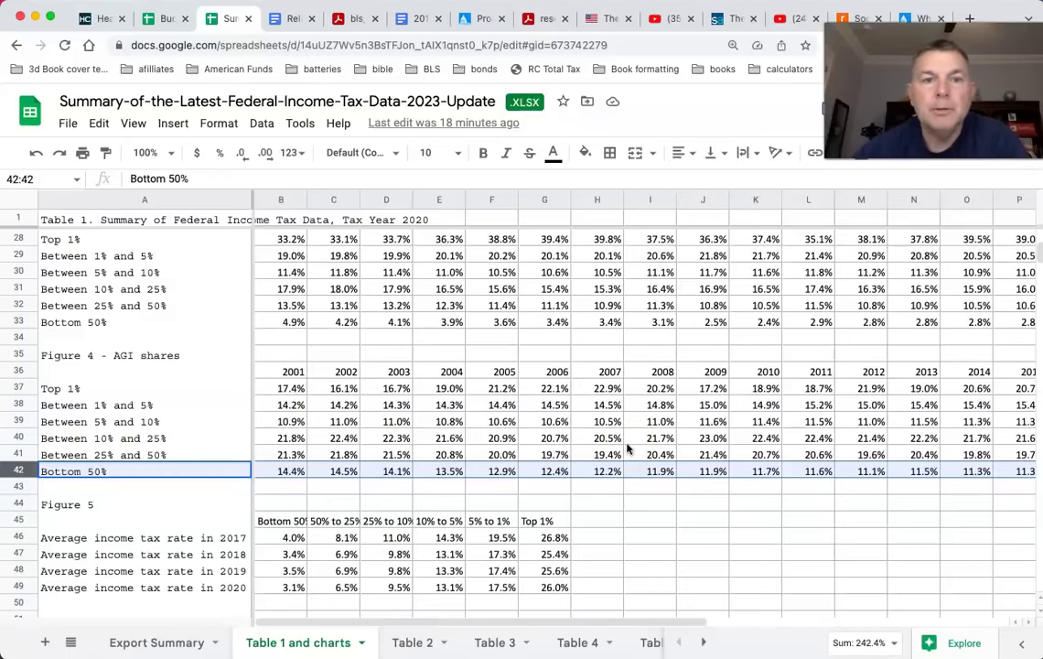
pyautogui.scroll(2, 628, 449)
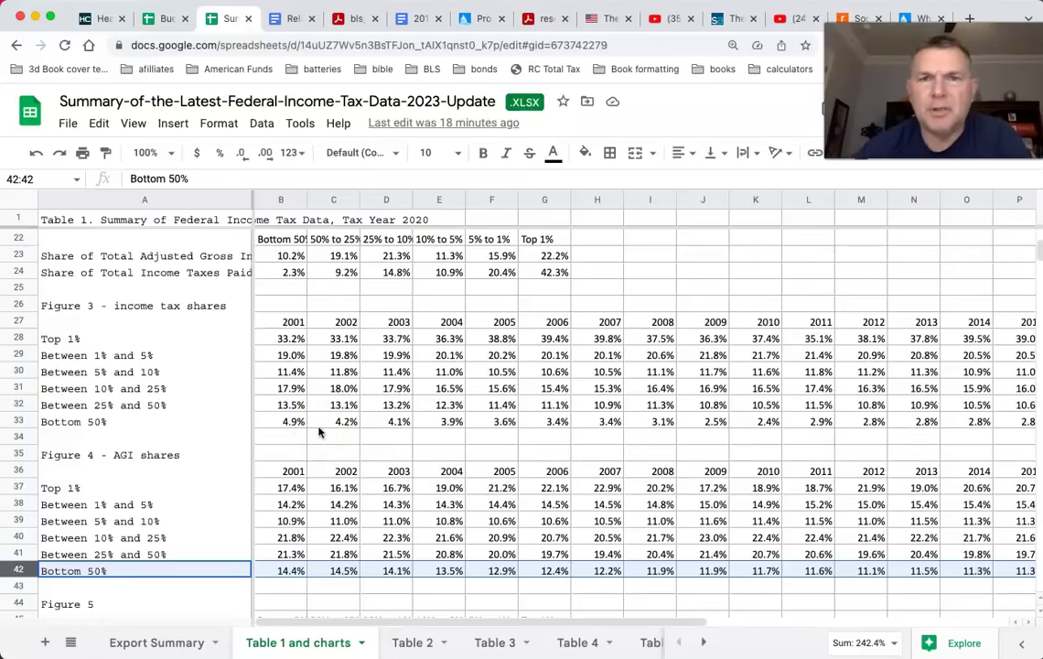
# Compare the 2017 and 2020 average income tax rates in Figure 5 for the bottom 50% and the top 1%
pyautogui.scroll(-5, 311, 426)
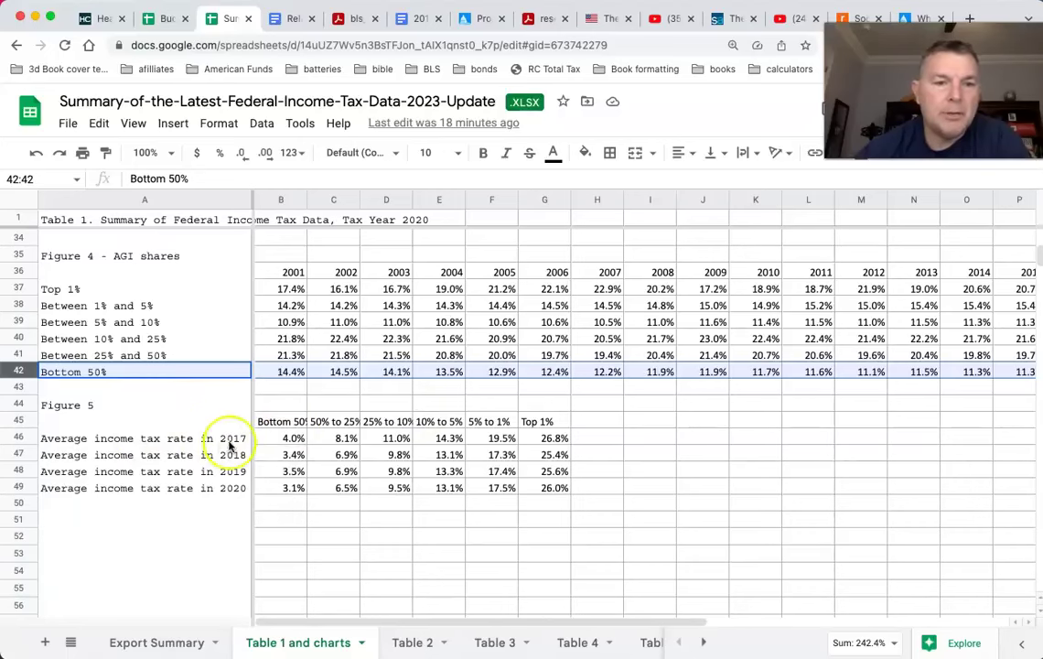
pyautogui.click(284, 437)
pyautogui.click(288, 488)
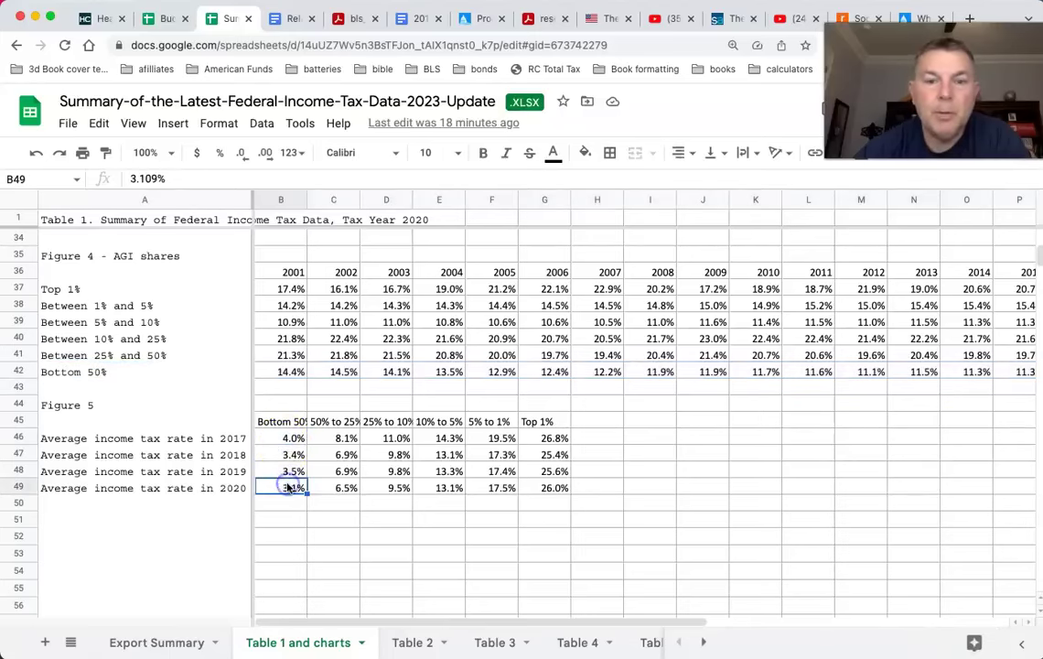
pyautogui.click(552, 438)
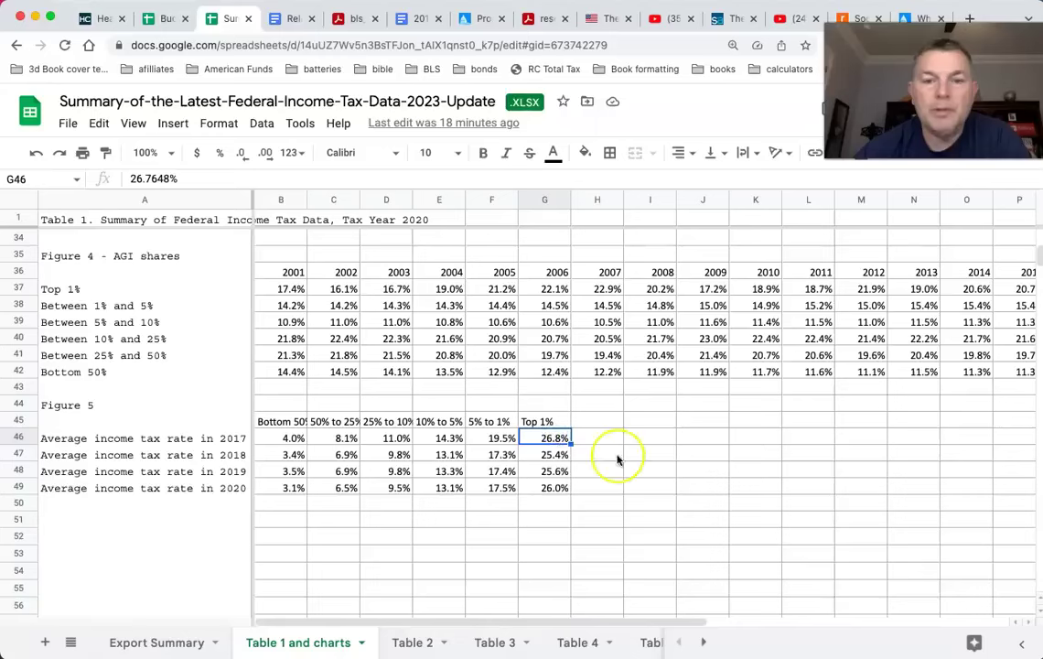
pyautogui.click(549, 487)
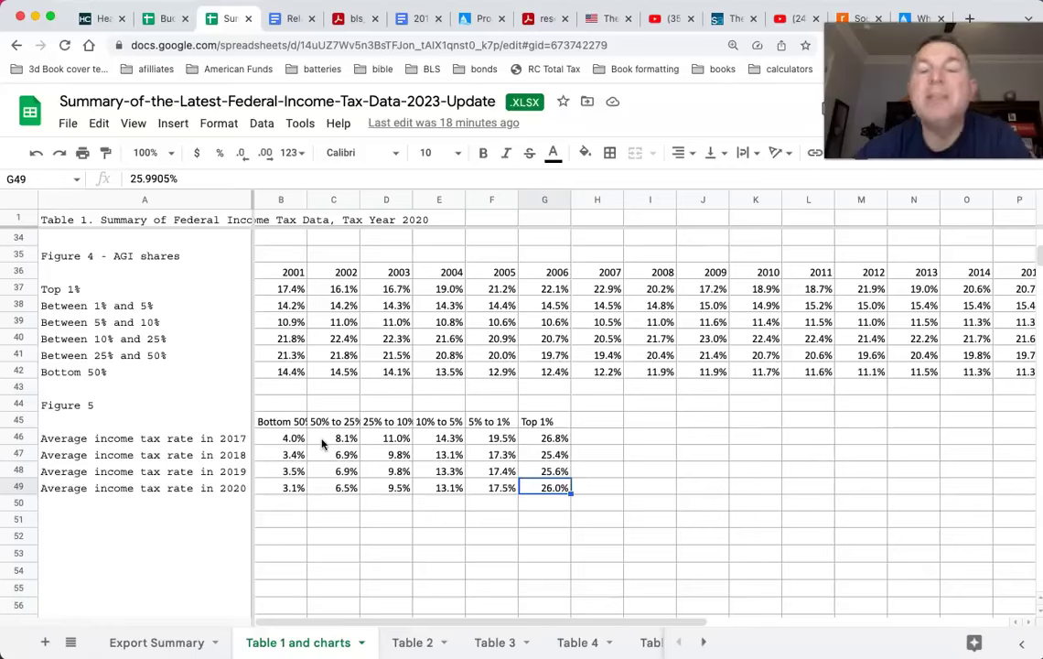
# Examine the 1981 total, Top 1% and Top 50% return counts in Table 2 and look through the subsequent years
pyautogui.click(424, 645)
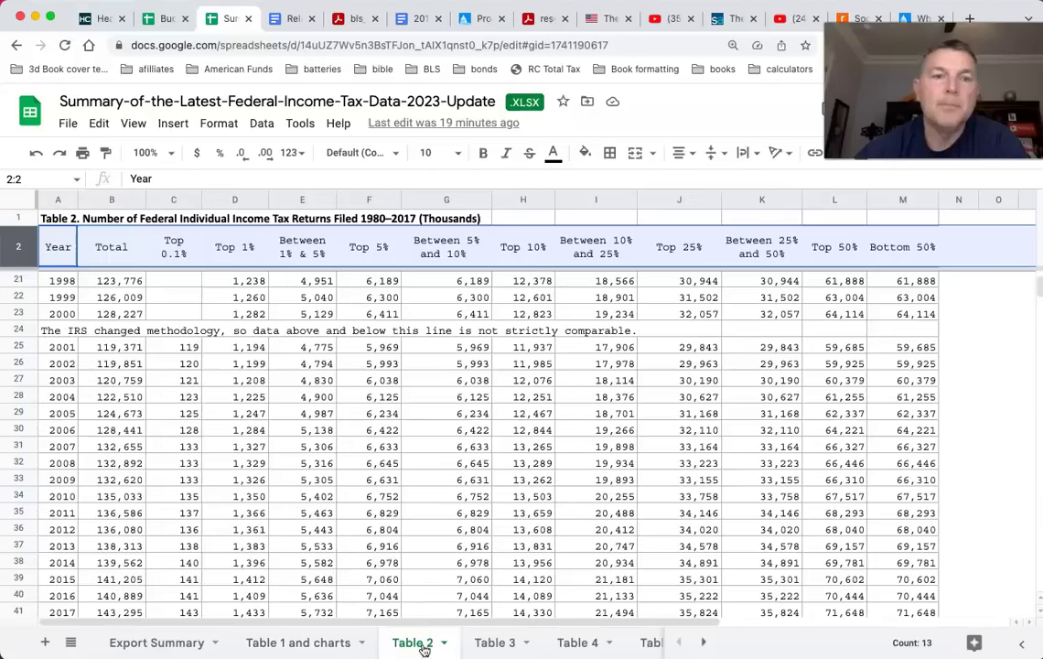
pyautogui.scroll(5, 368, 457)
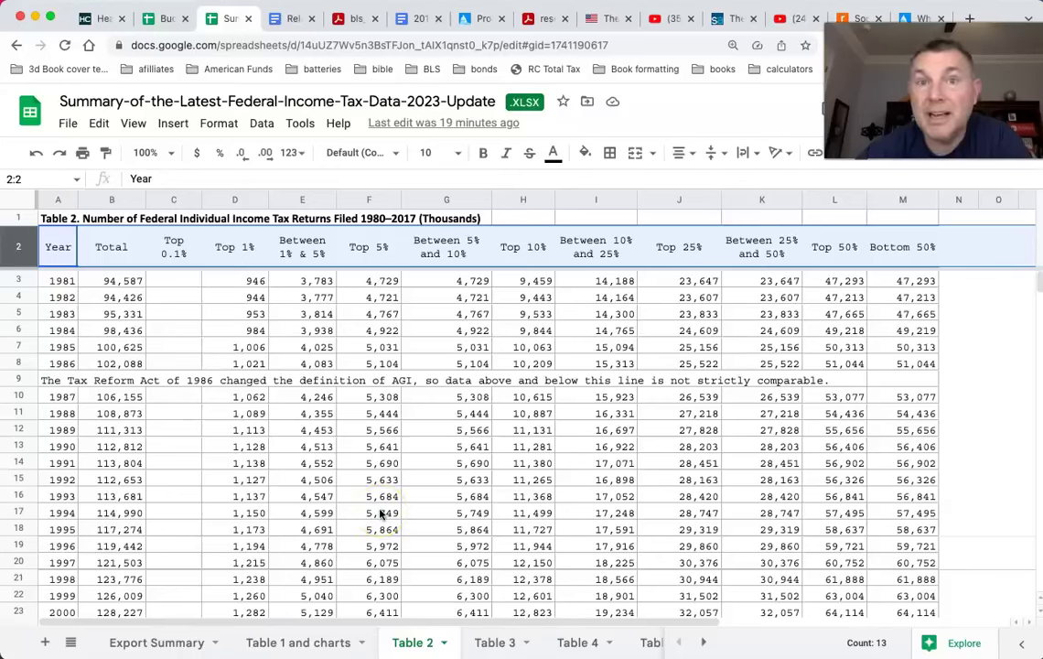
pyautogui.click(102, 283)
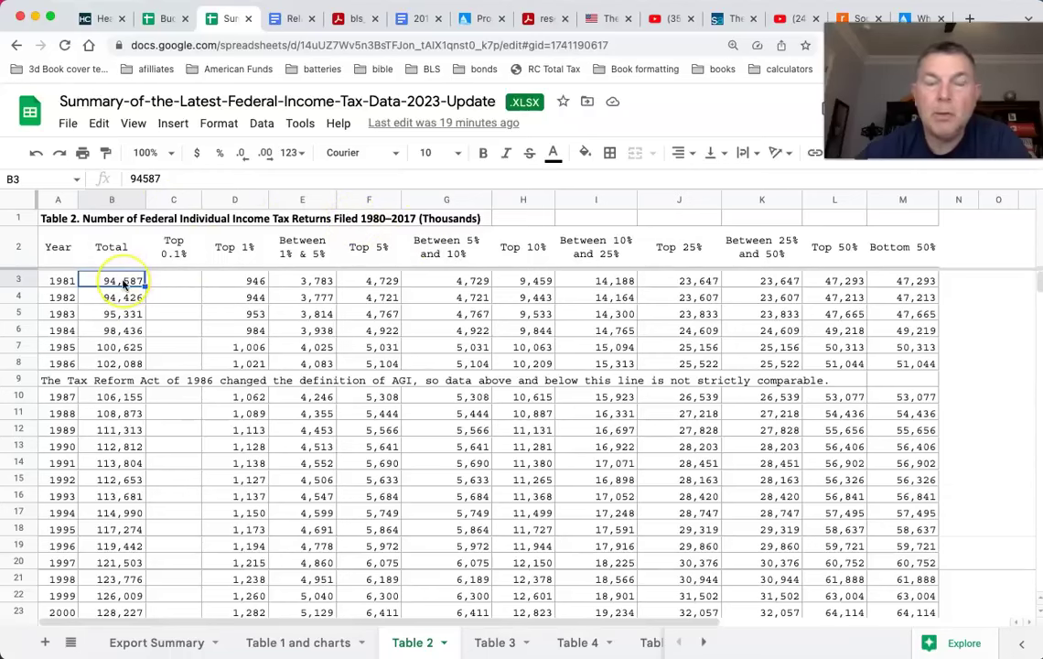
pyautogui.click(245, 281)
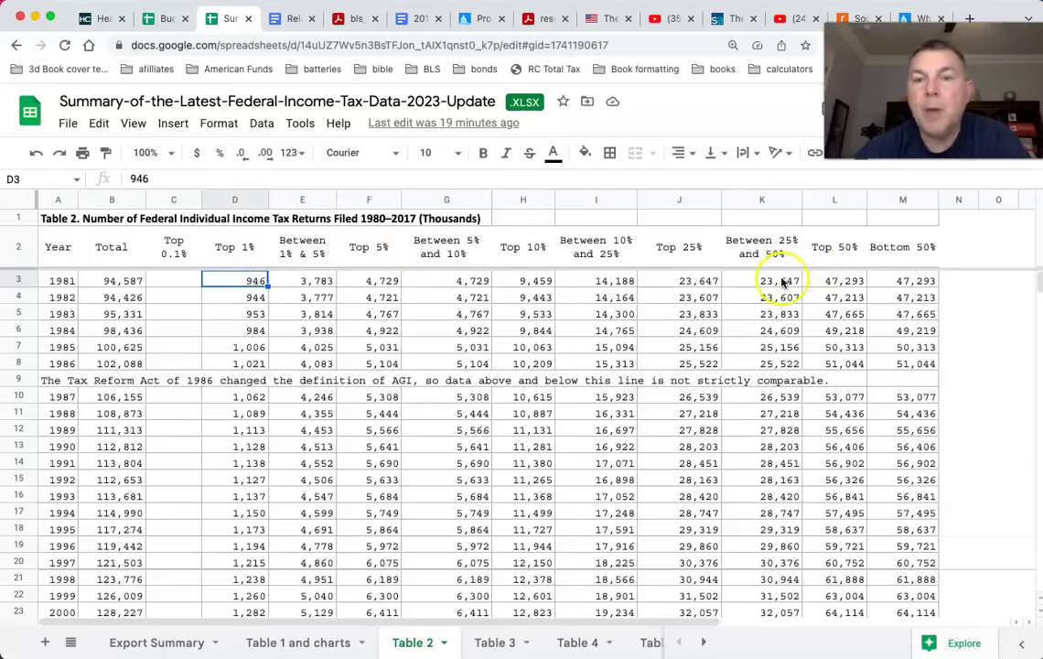
pyautogui.click(828, 280)
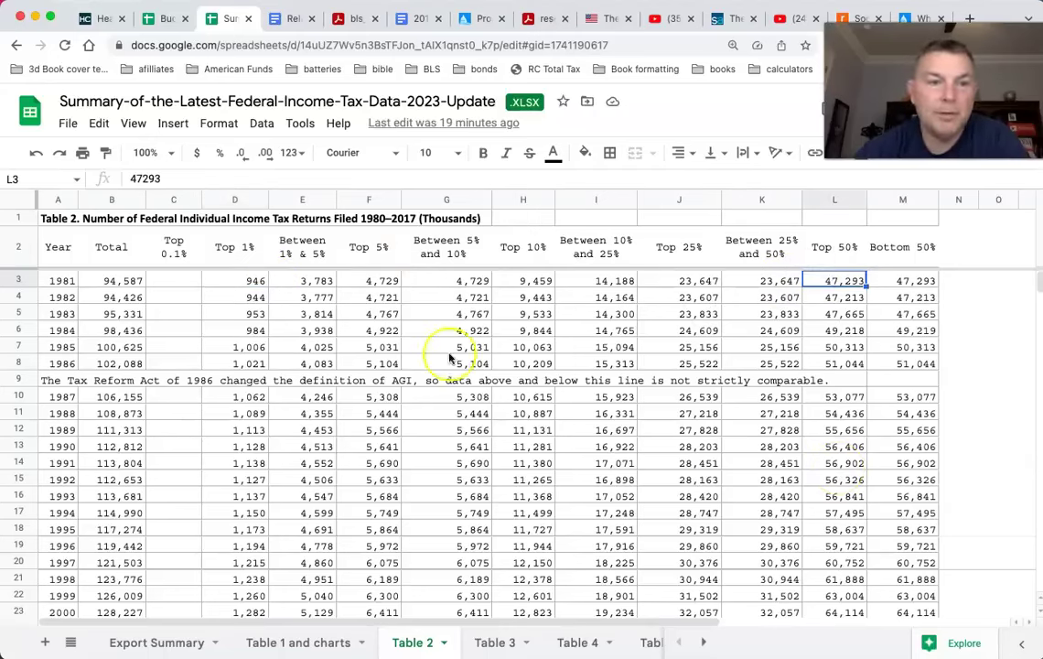
pyautogui.click(236, 280)
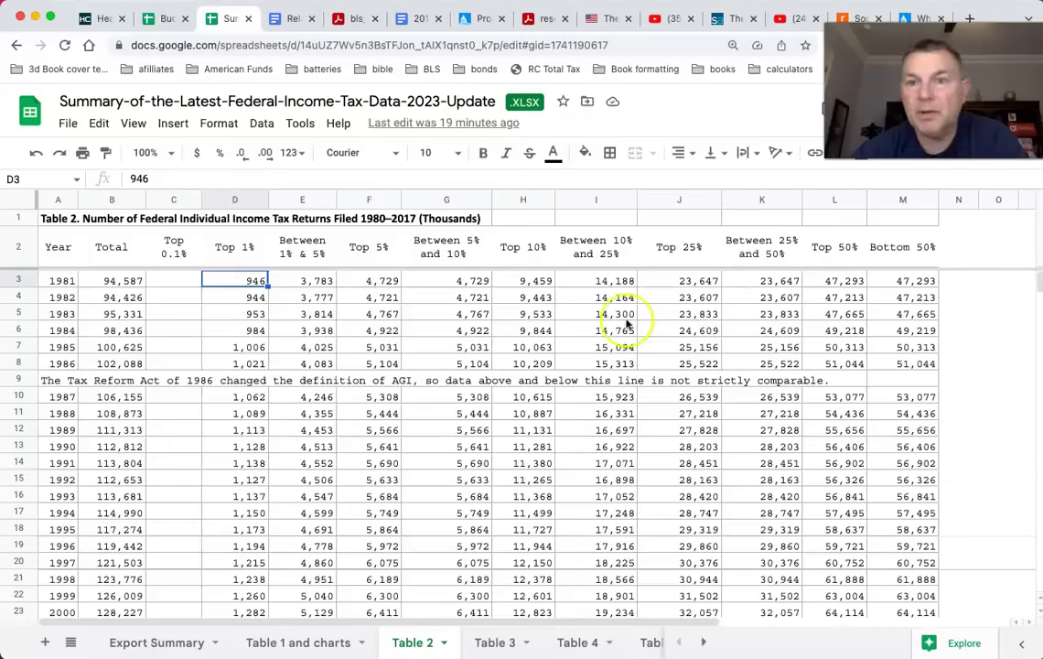
pyautogui.click(843, 282)
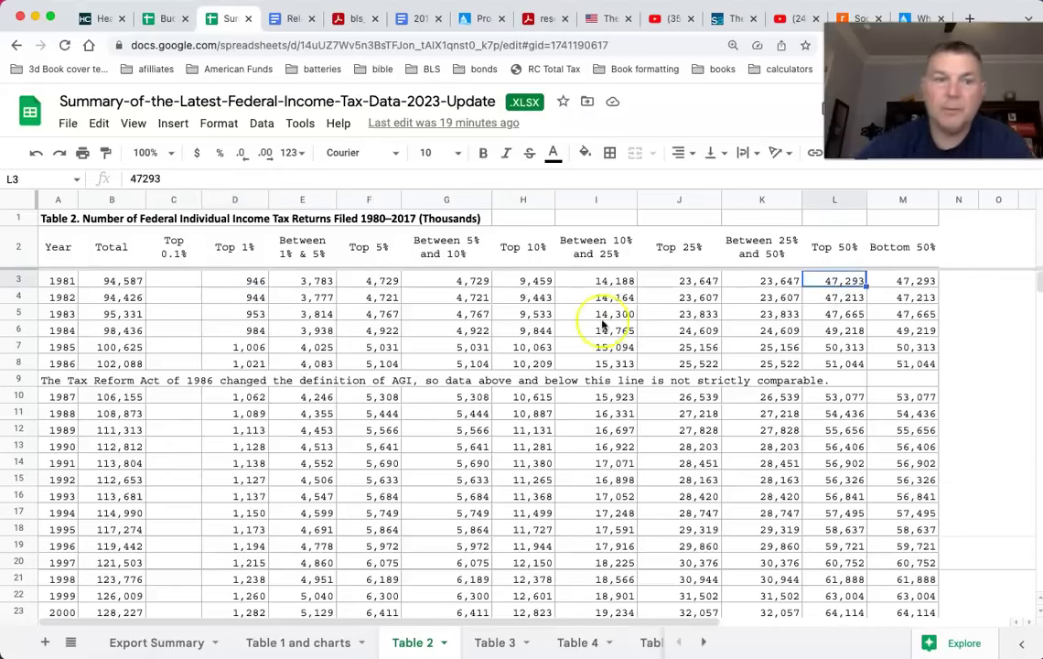
pyautogui.scroll(-5, 509, 362)
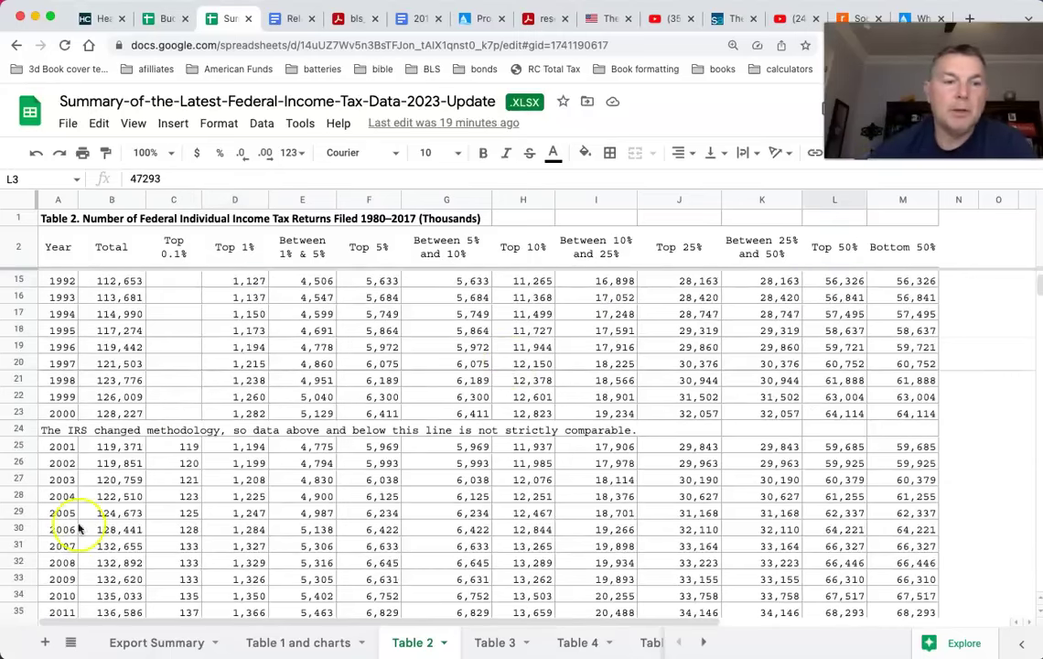
# View Table 3's adjusted gross income by bracket, and return to the 1981 Top 1% return count in Table 2
pyautogui.hotkey('alt', 'Down')
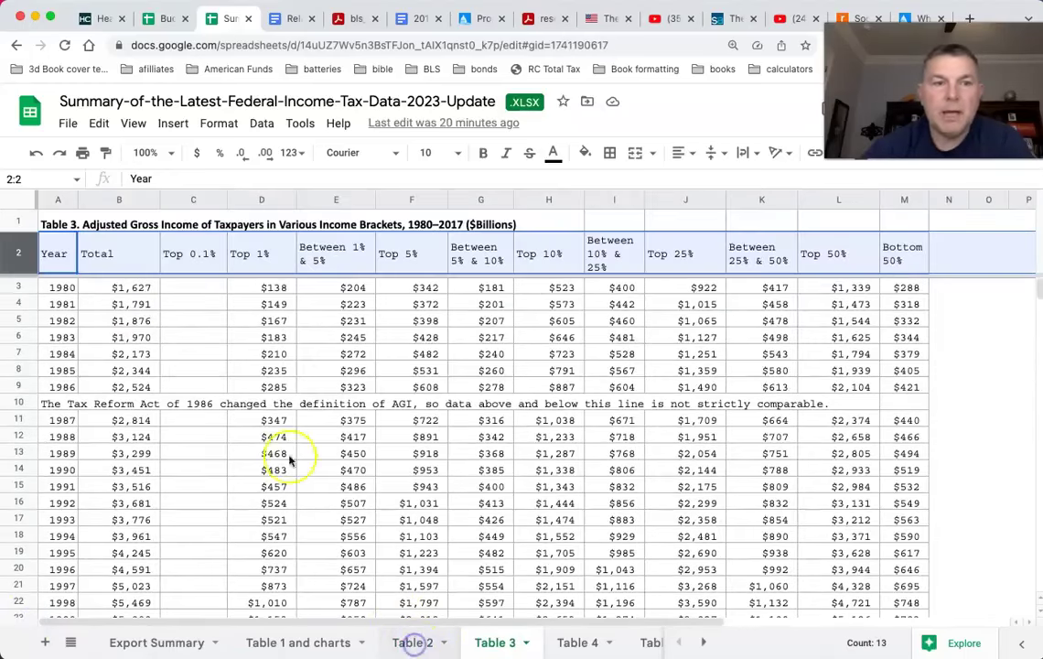
pyautogui.click(413, 643)
pyautogui.scroll(4, 151, 300)
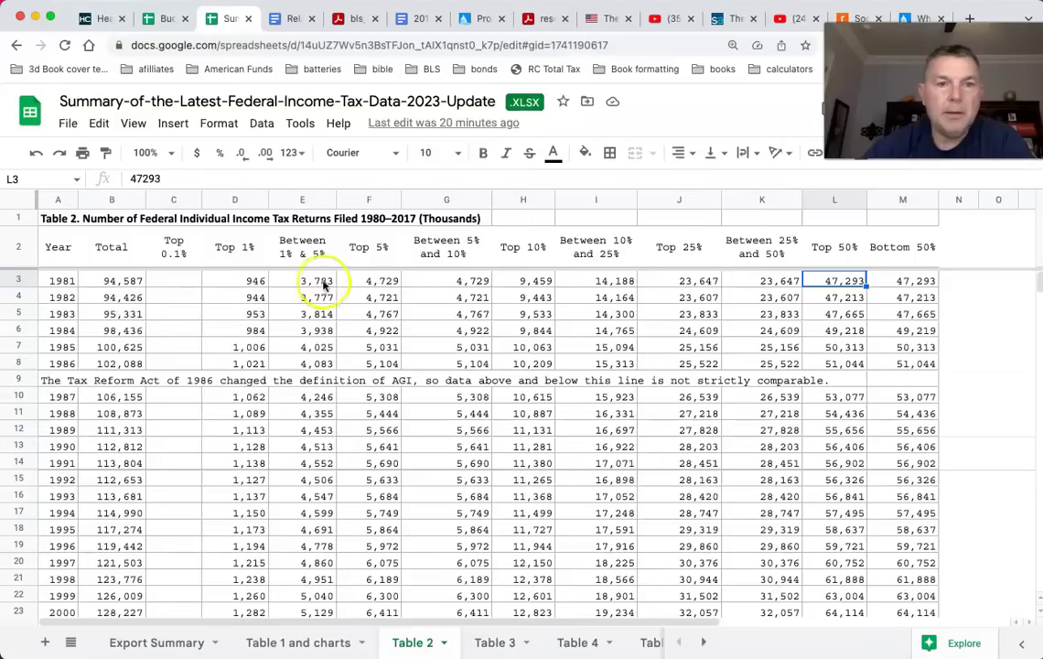
pyautogui.click(251, 282)
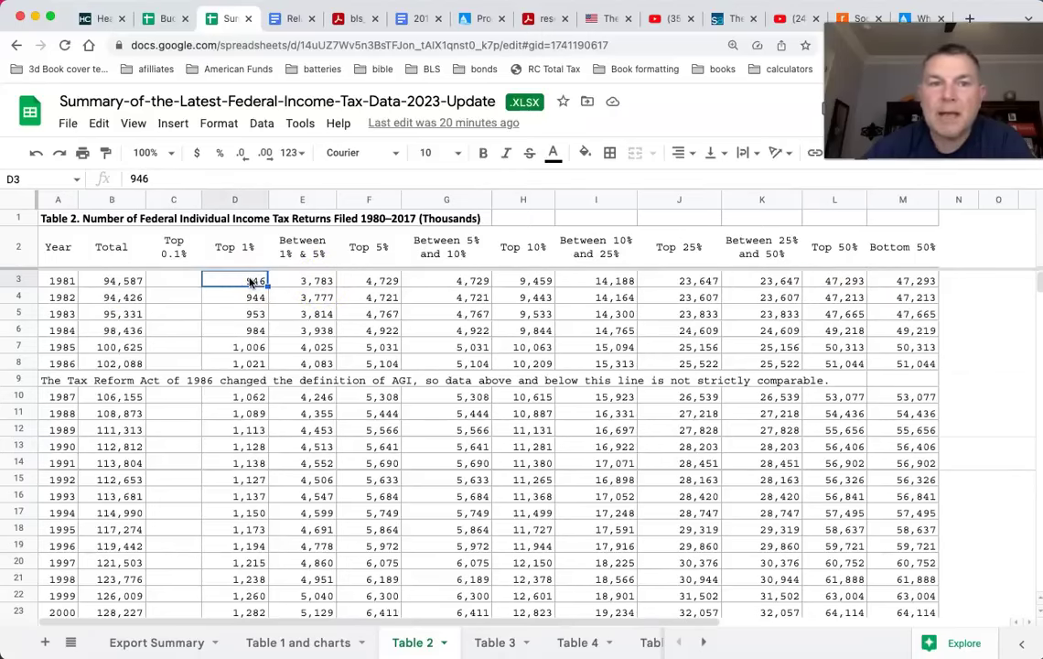
# Open Table 3 and compare the 1981 adjusted gross income of the Top 1% with the total and the Bottom 50%
pyautogui.click(482, 640)
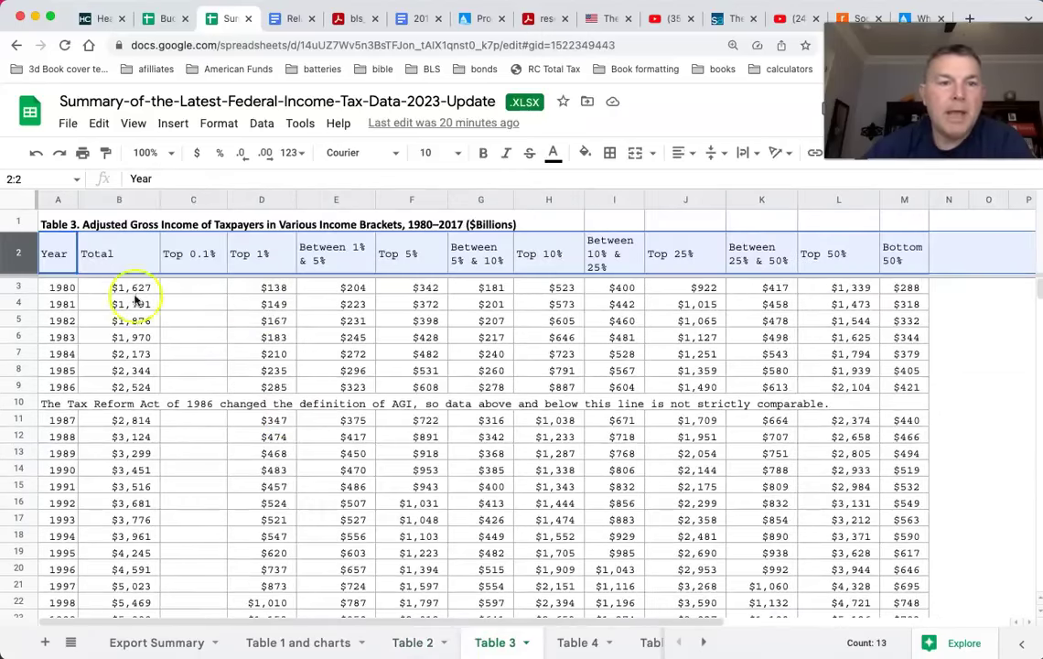
pyautogui.click(116, 311)
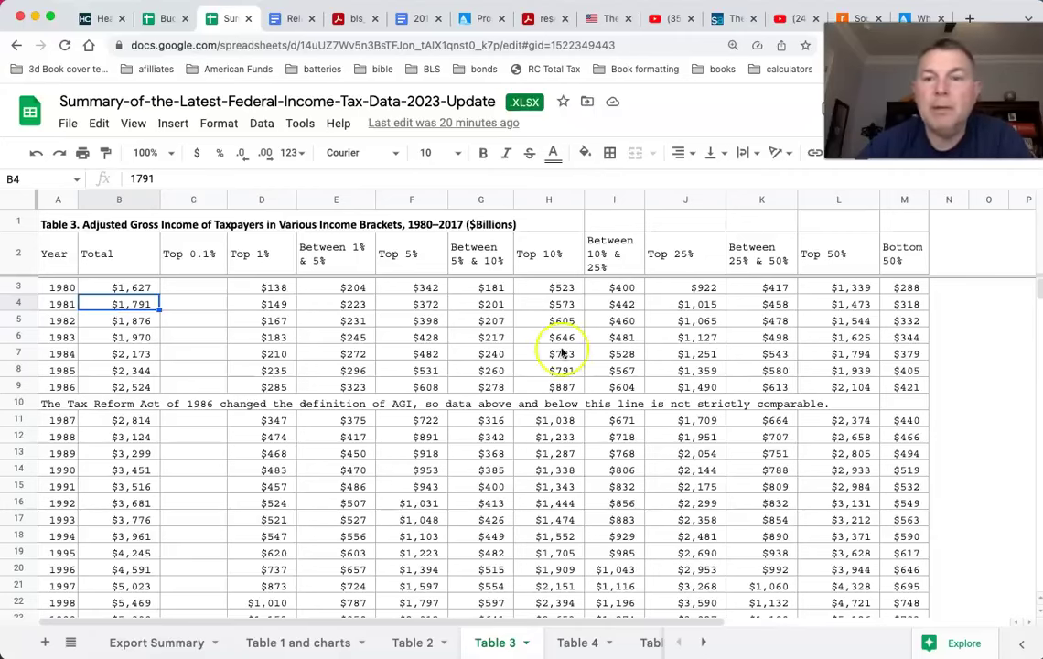
pyautogui.click(914, 305)
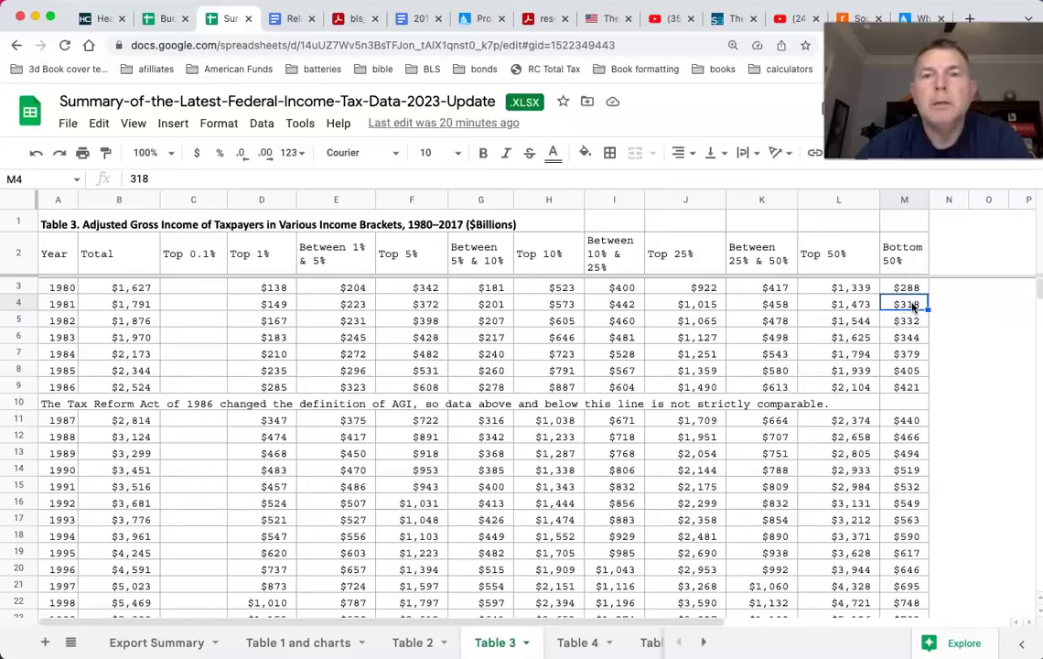
pyautogui.click(140, 303)
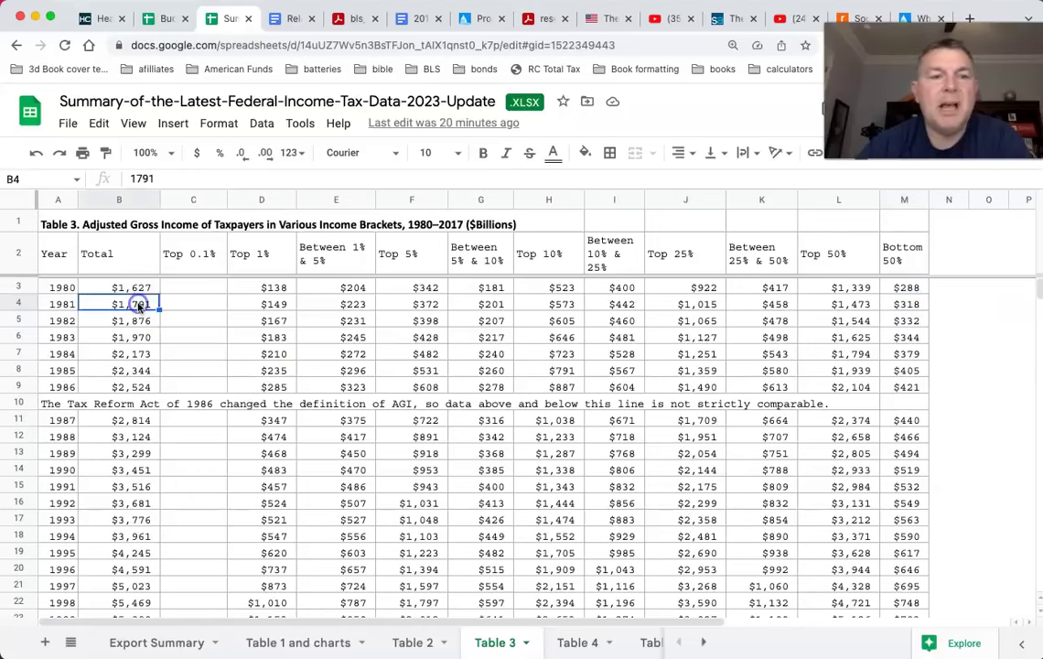
pyautogui.click(274, 304)
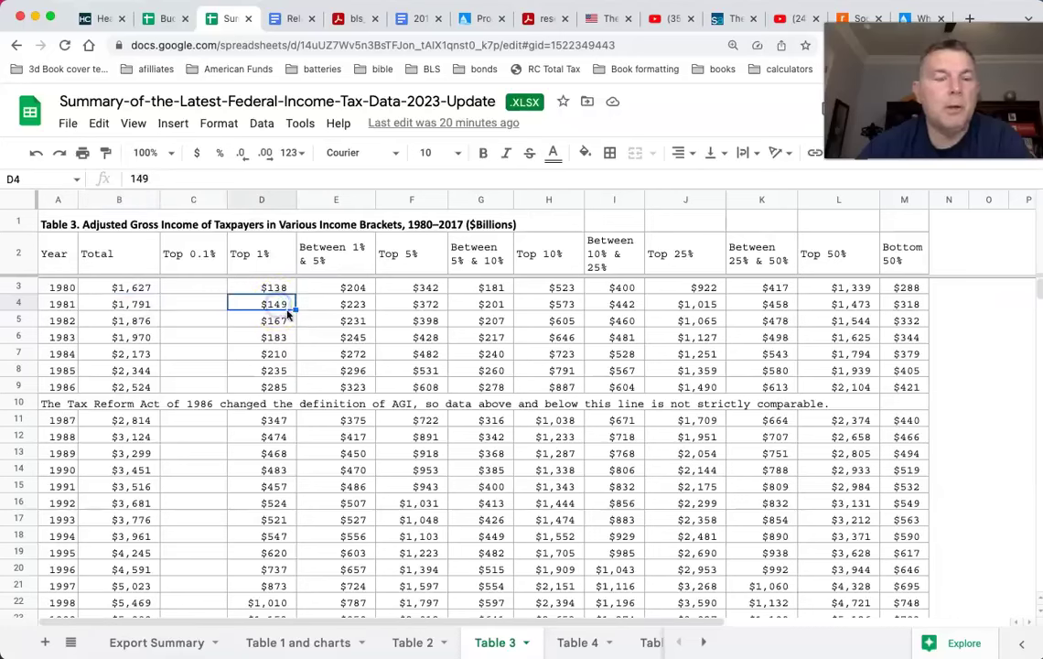
pyautogui.click(125, 308)
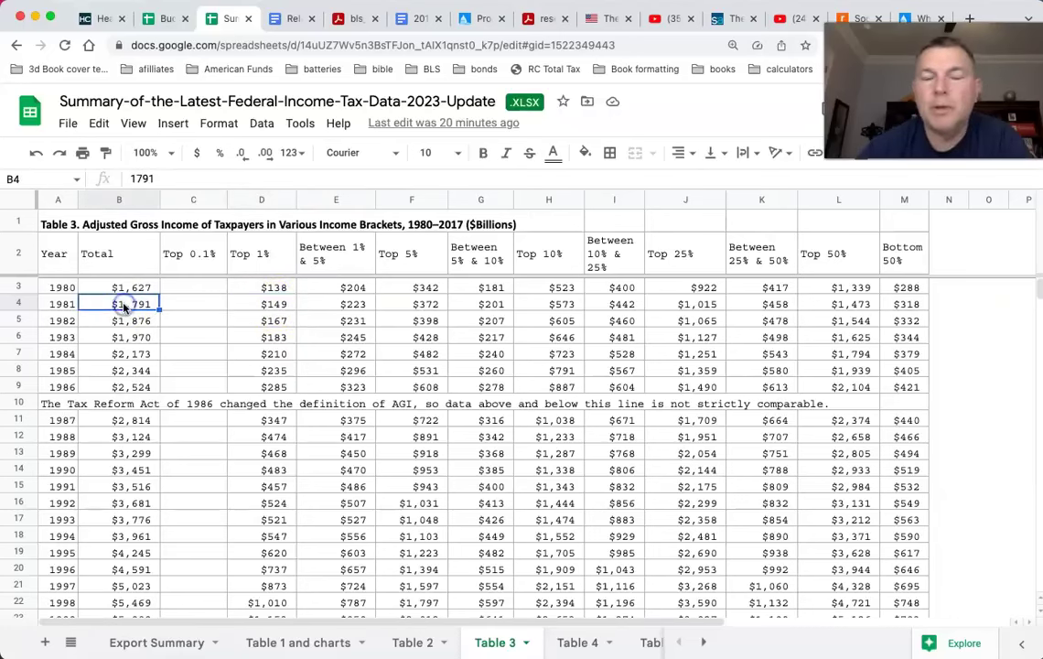
pyautogui.click(267, 308)
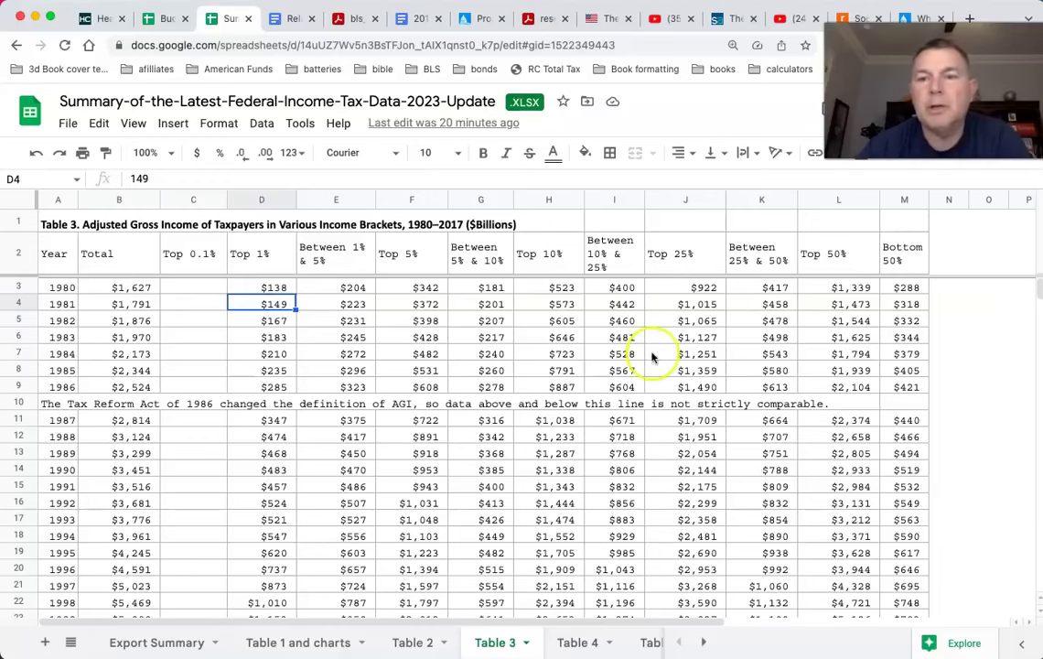
pyautogui.click(903, 306)
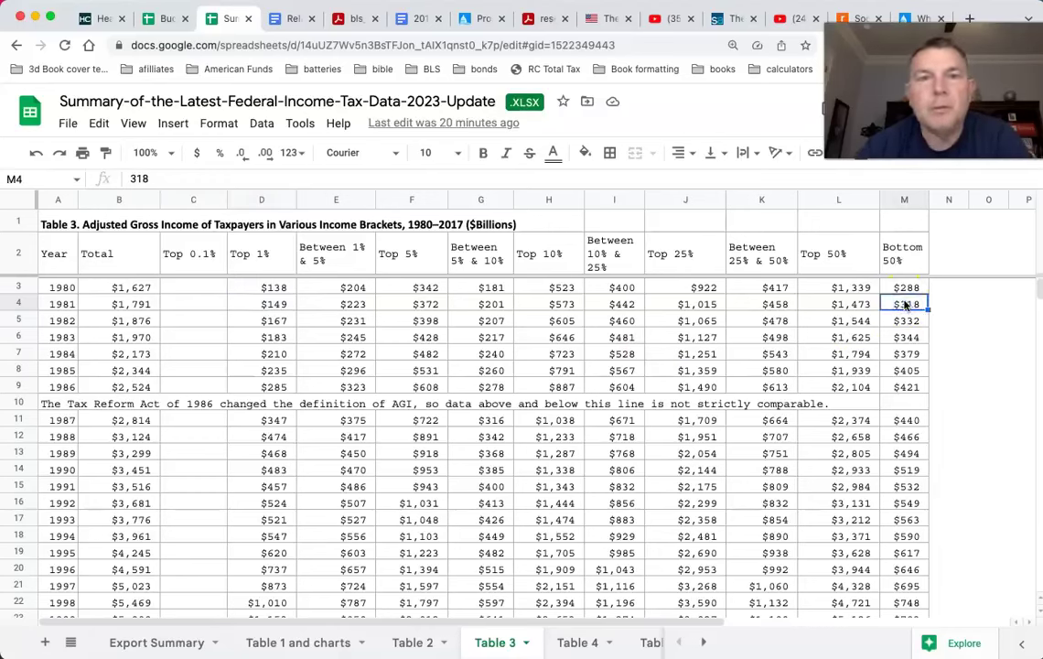
pyautogui.click(905, 307)
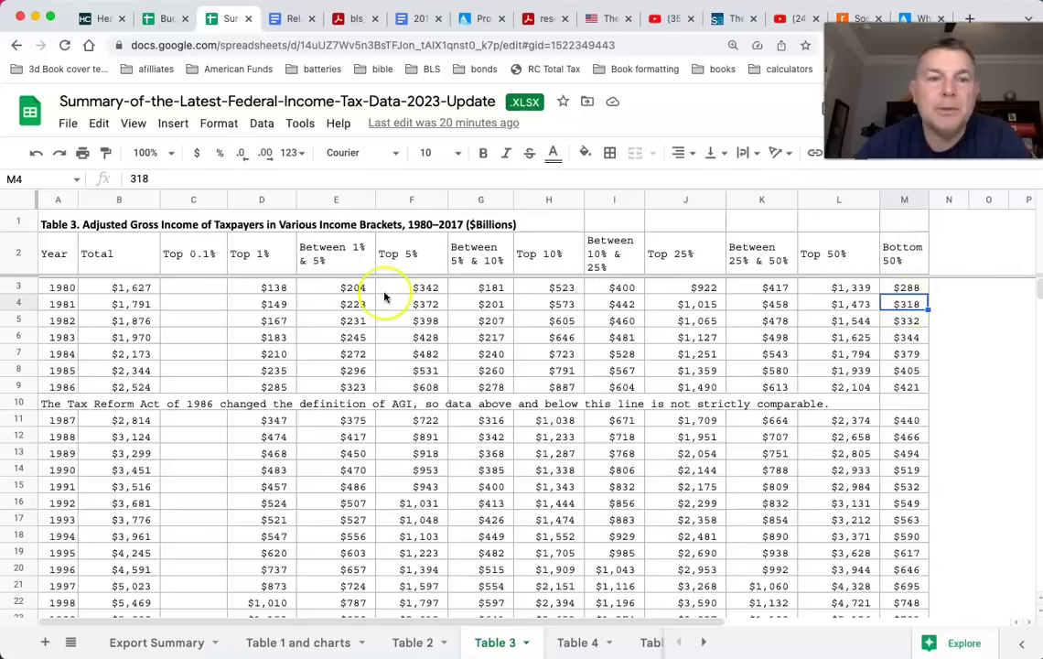
pyautogui.click(281, 306)
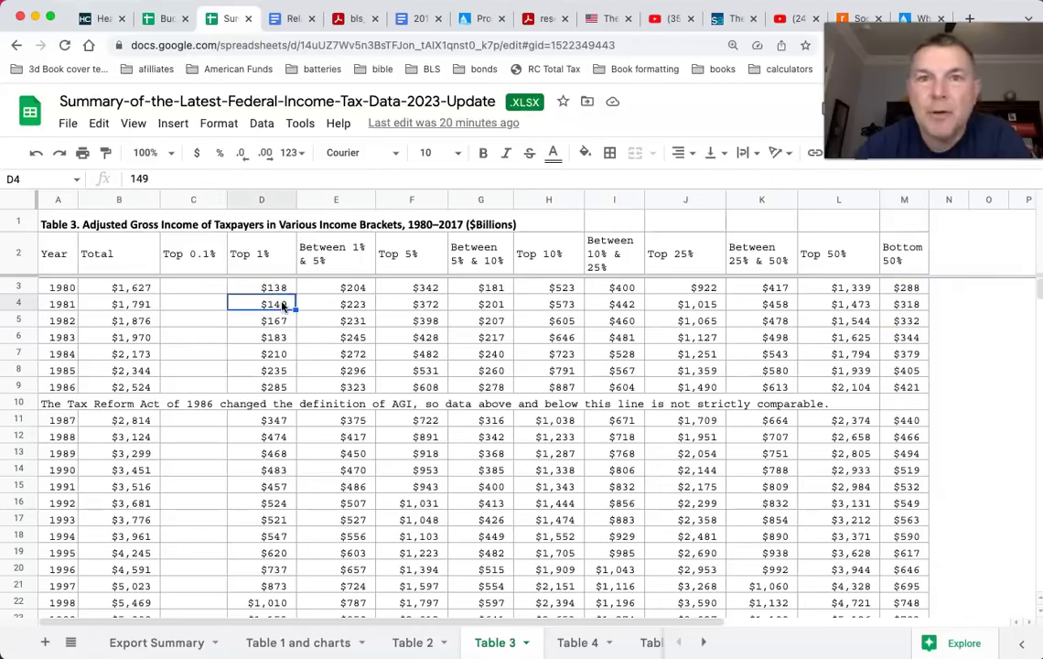
pyautogui.click(904, 303)
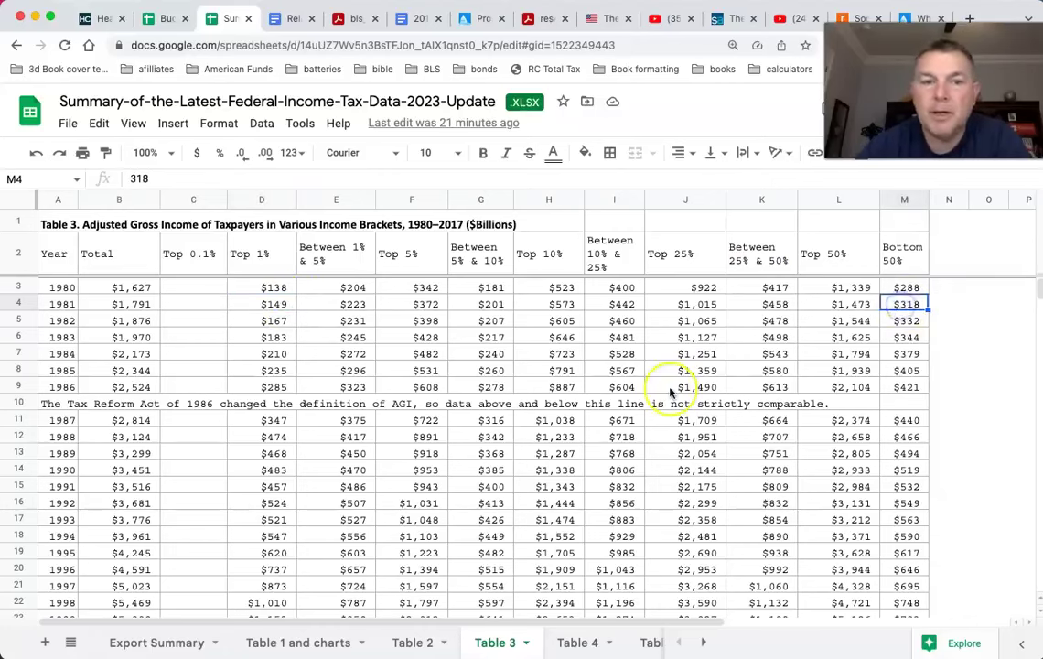
# Compare the 1998 adjusted gross income of the Top 1% and the Bottom 50% in Table 3
pyautogui.scroll(-4, 670, 392)
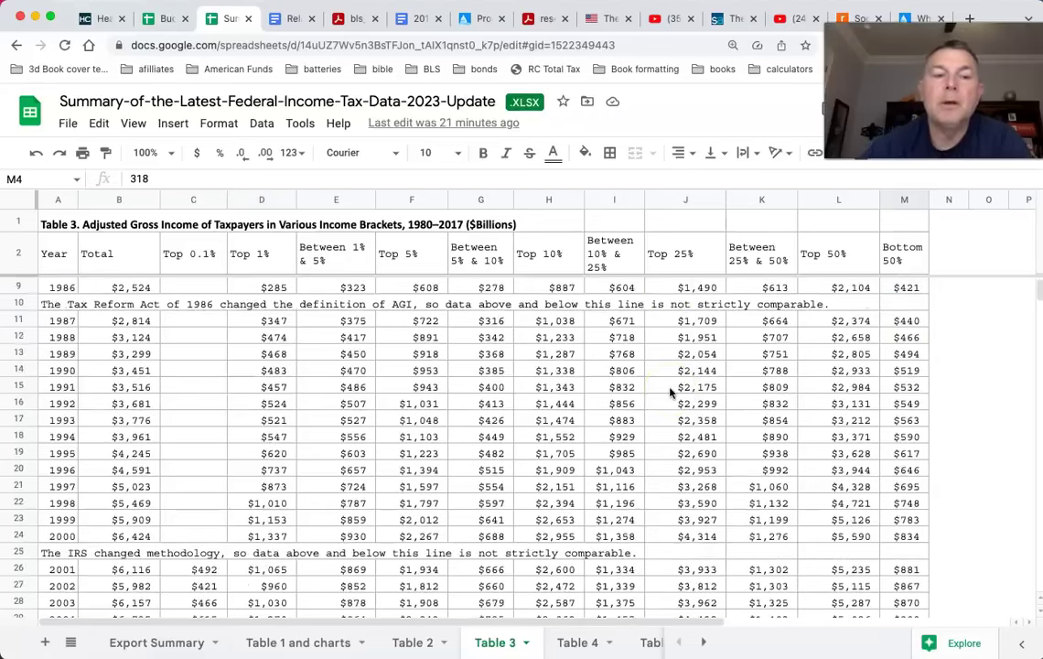
pyautogui.scroll(-1, 671, 392)
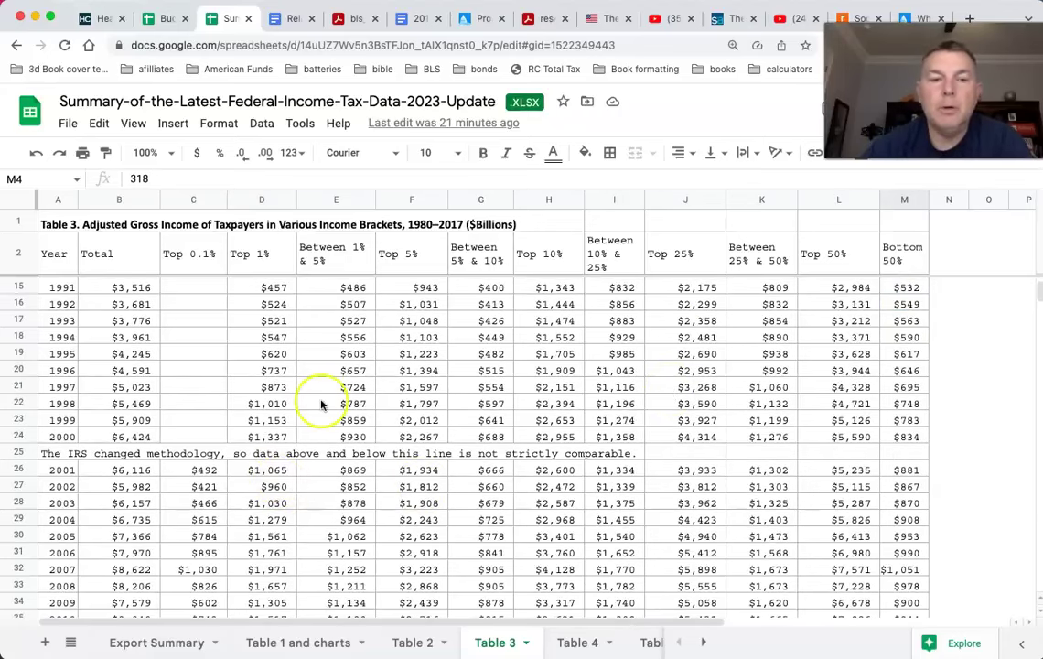
pyautogui.click(270, 403)
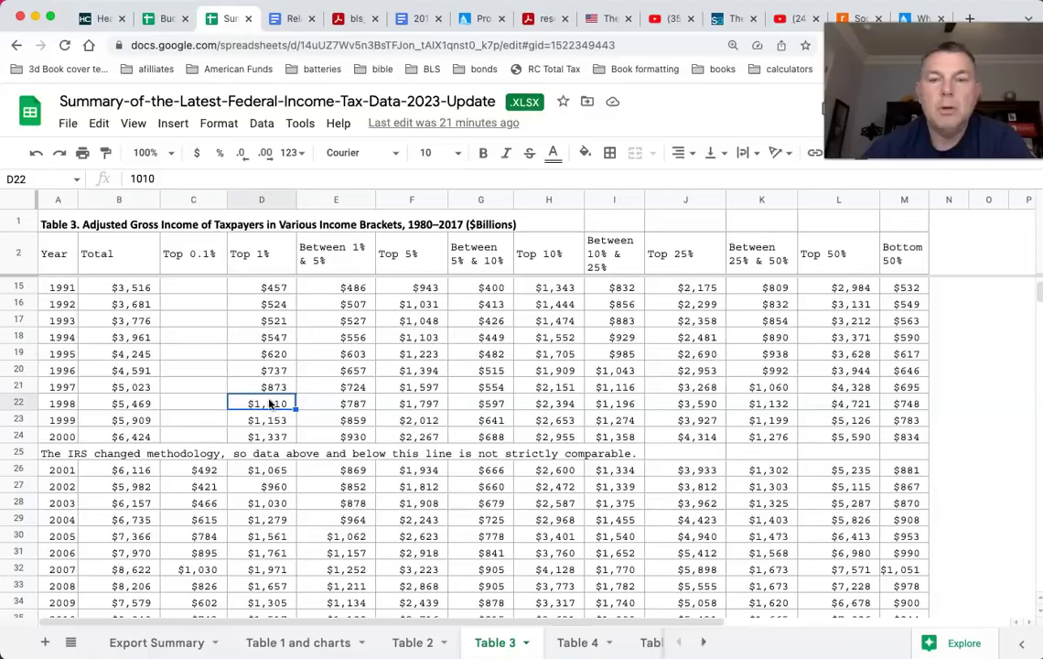
pyautogui.click(906, 404)
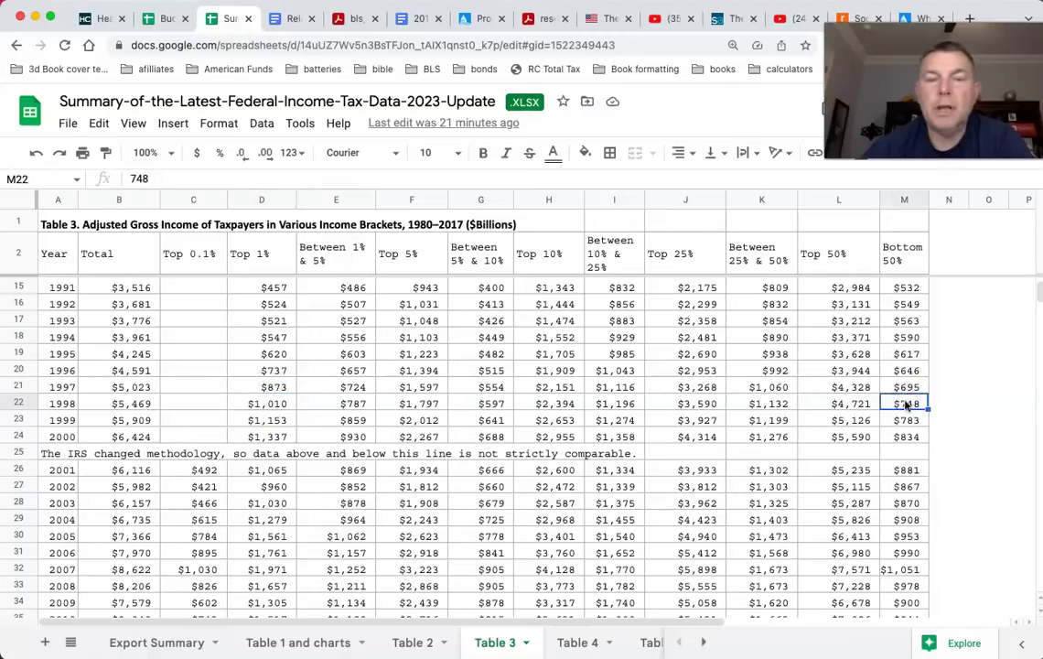
# Go back to the late 1980s in Table 3 and select the whole 1988 row
pyautogui.scroll(1, 905, 404)
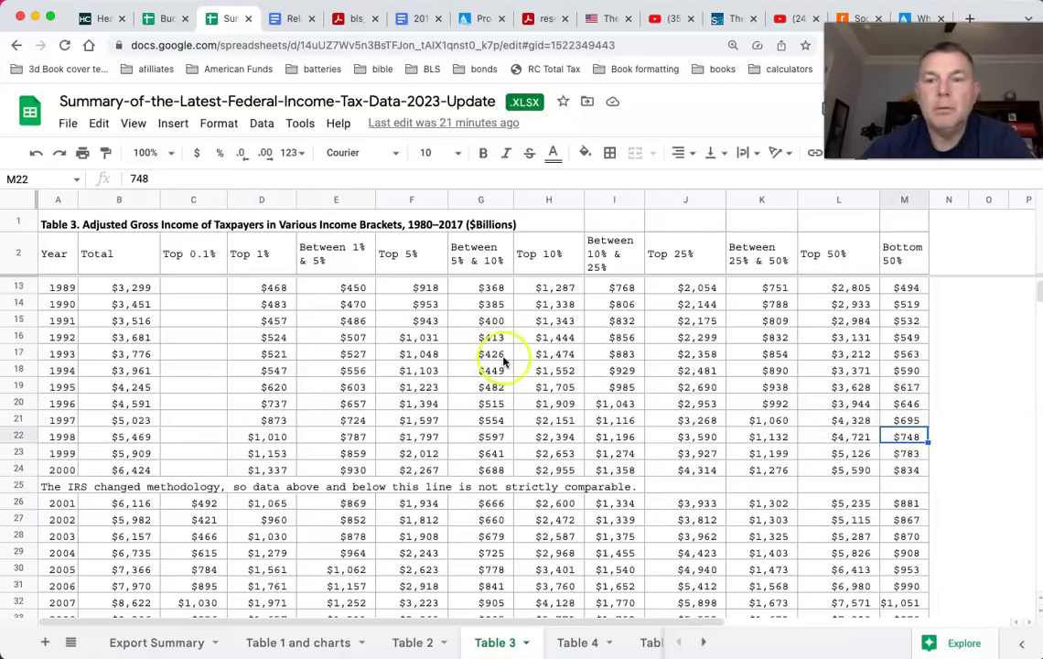
pyautogui.scroll(1, 375, 357)
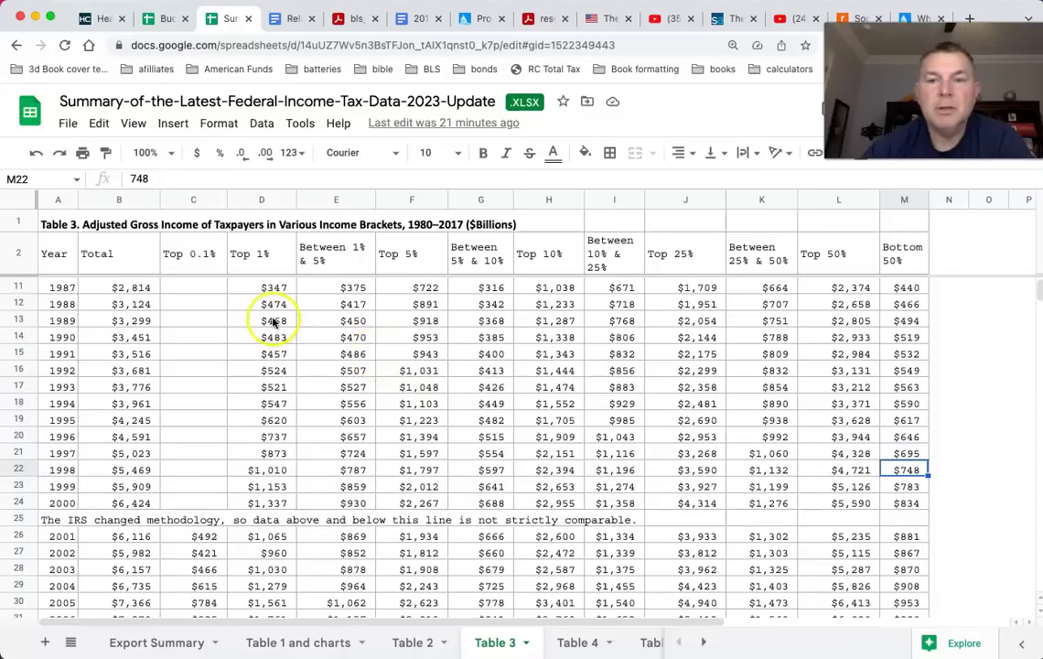
pyautogui.click(13, 304)
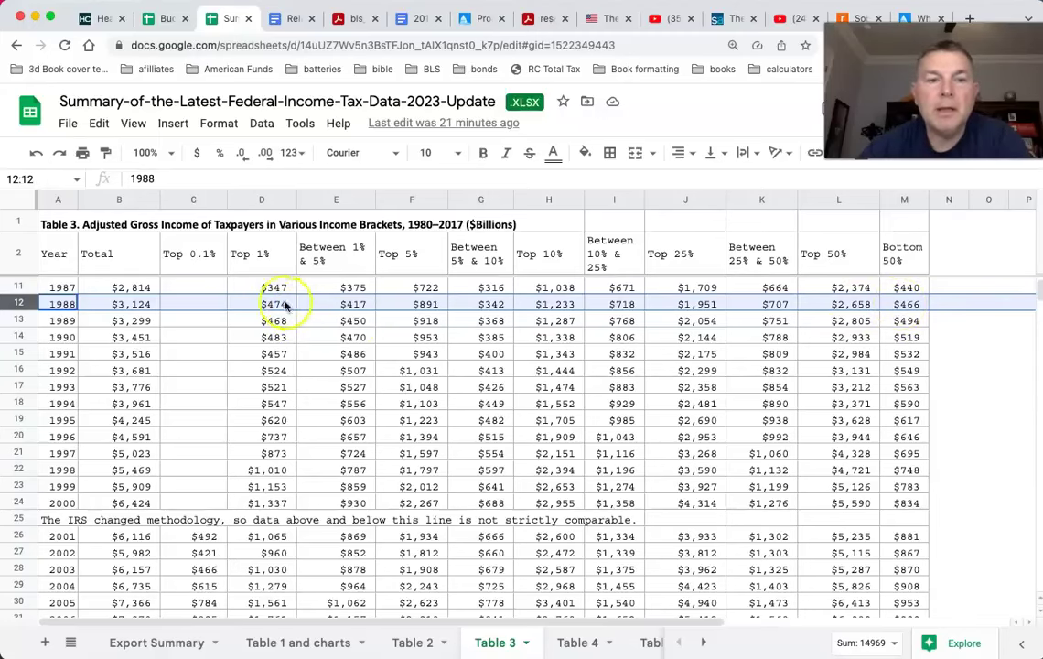
# Compare the 1980 adjusted gross income of the Top 1% and Bottom 50%, and check the 1988 Top 1% figure
pyautogui.scroll(4, 275, 304)
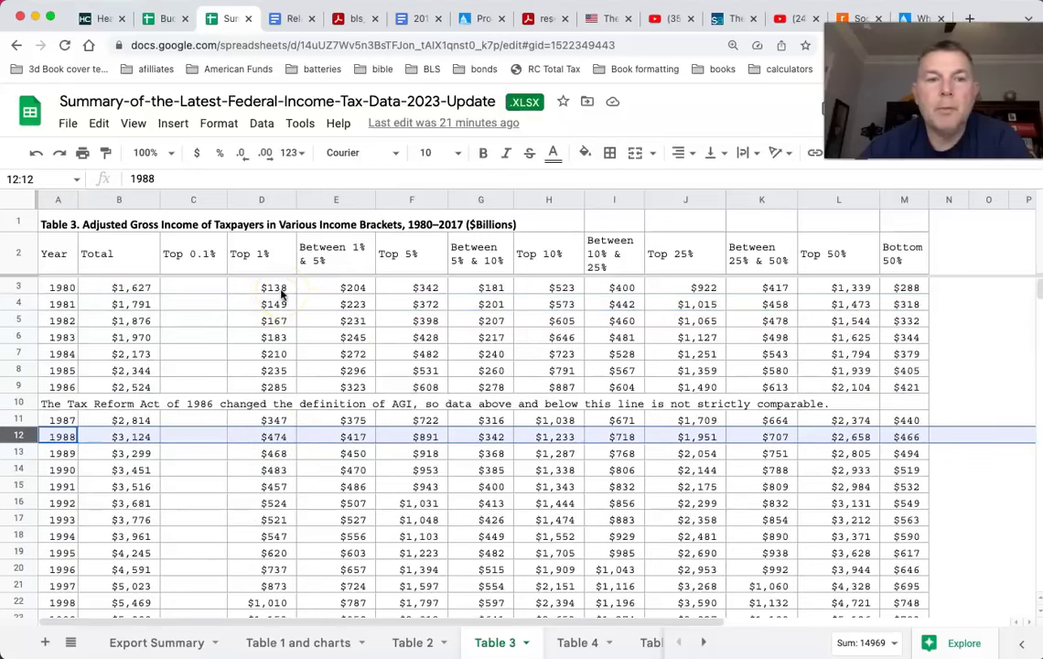
pyautogui.click(281, 289)
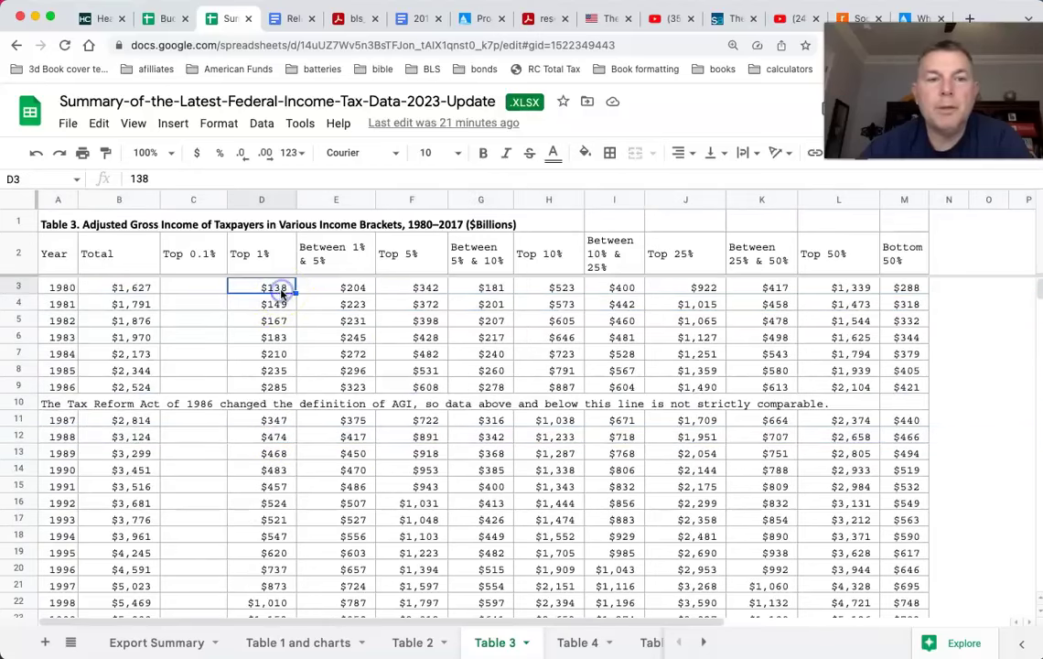
pyautogui.click(912, 289)
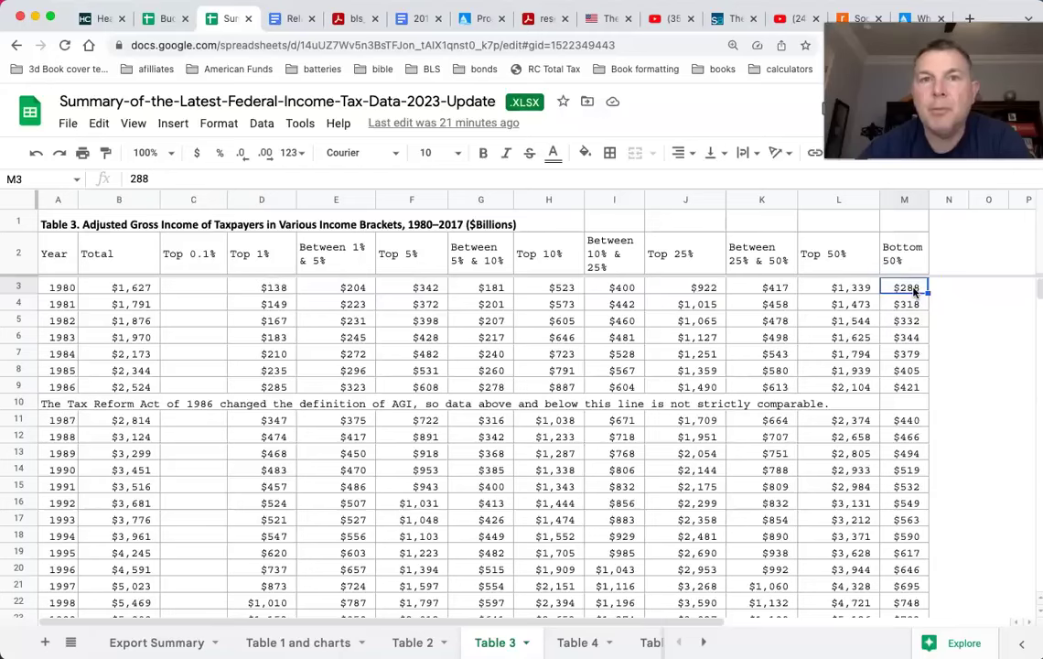
pyautogui.click(271, 289)
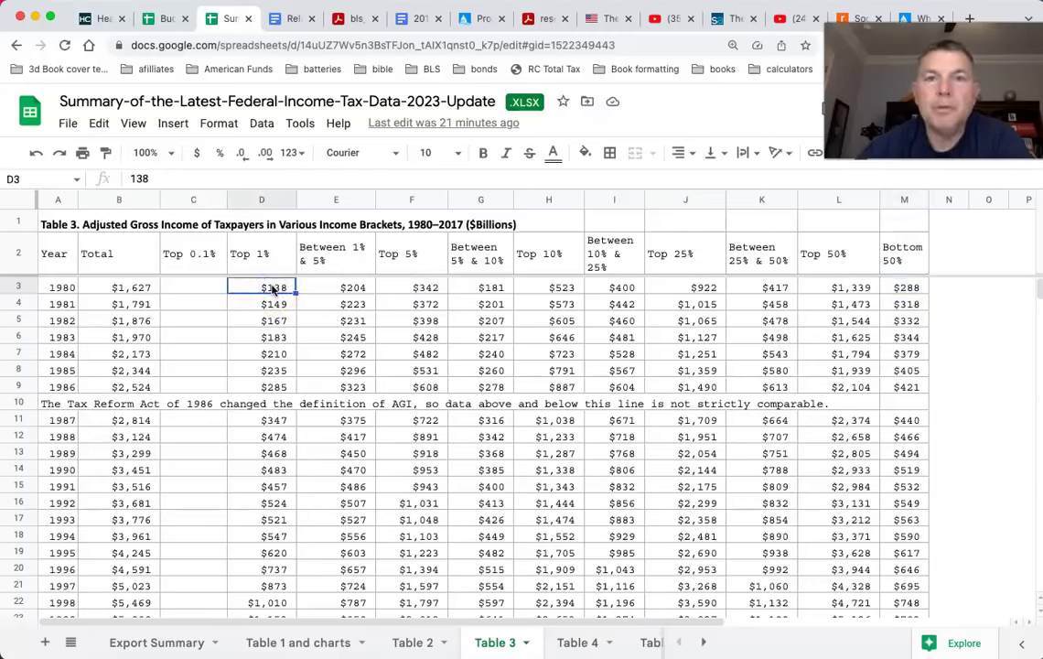
pyautogui.click(908, 289)
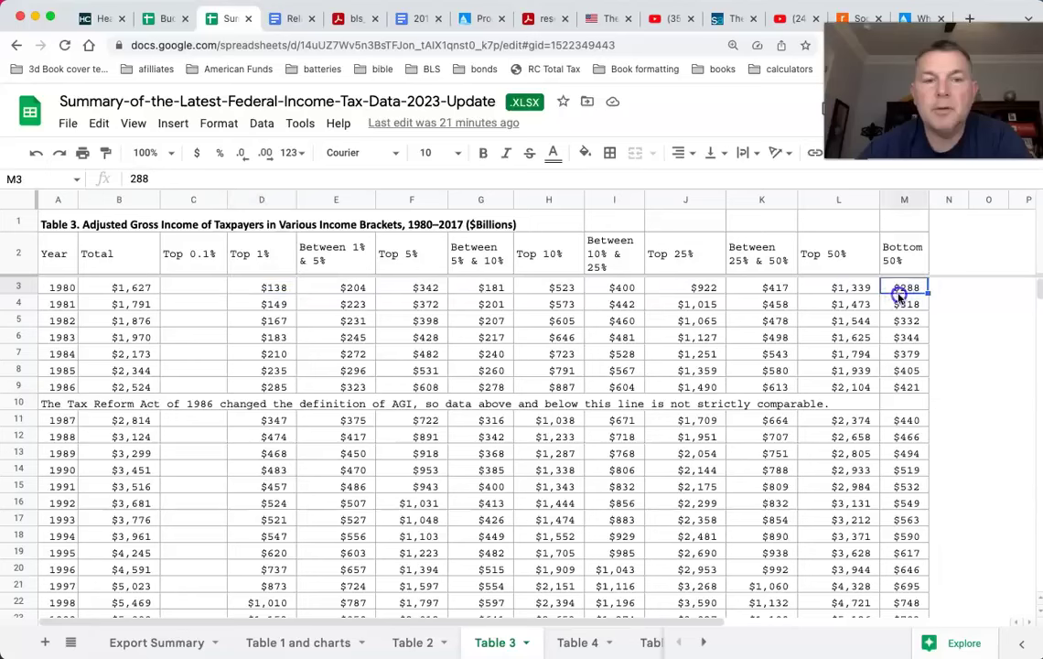
pyautogui.click(270, 437)
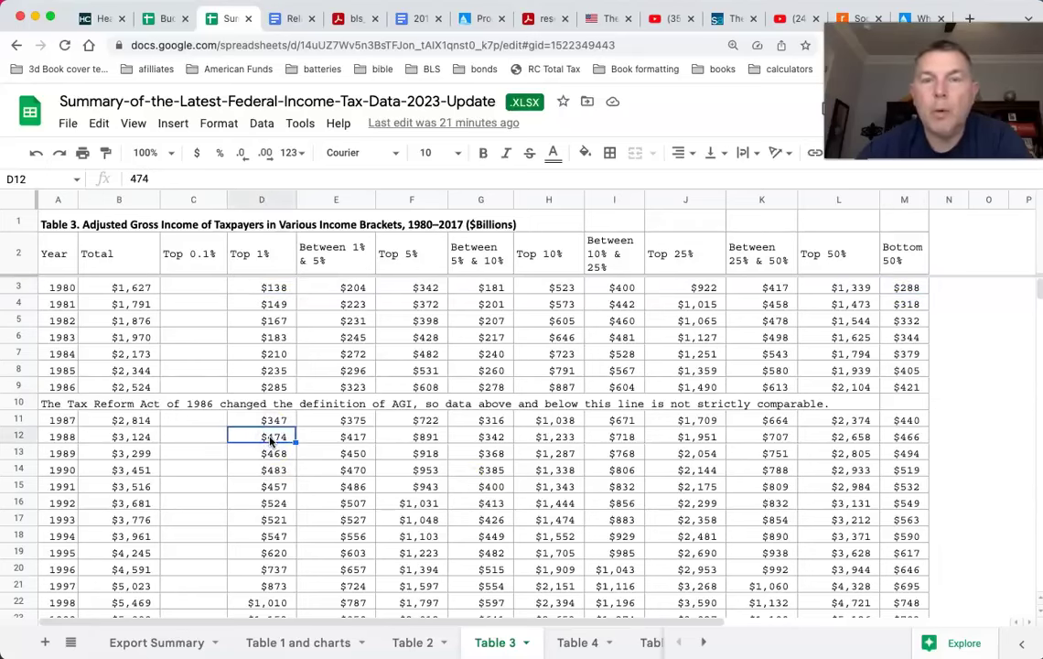
# Compare the adjusted gross income of the Top 1% and the Bottom 50% for 2000 in Table 3
pyautogui.scroll(-4, 272, 439)
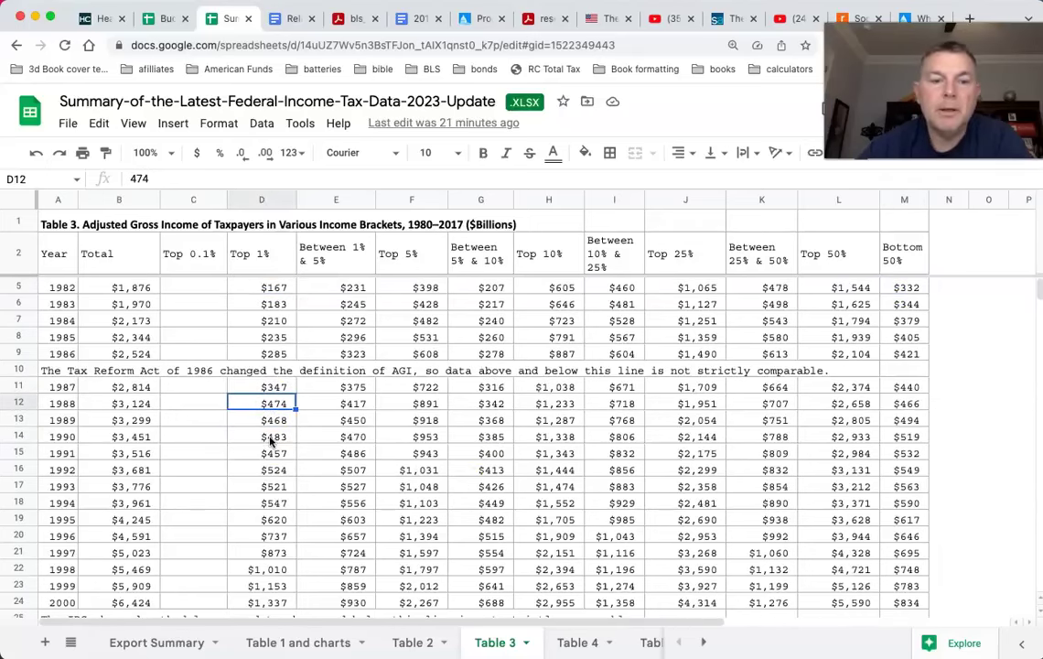
pyautogui.click(268, 502)
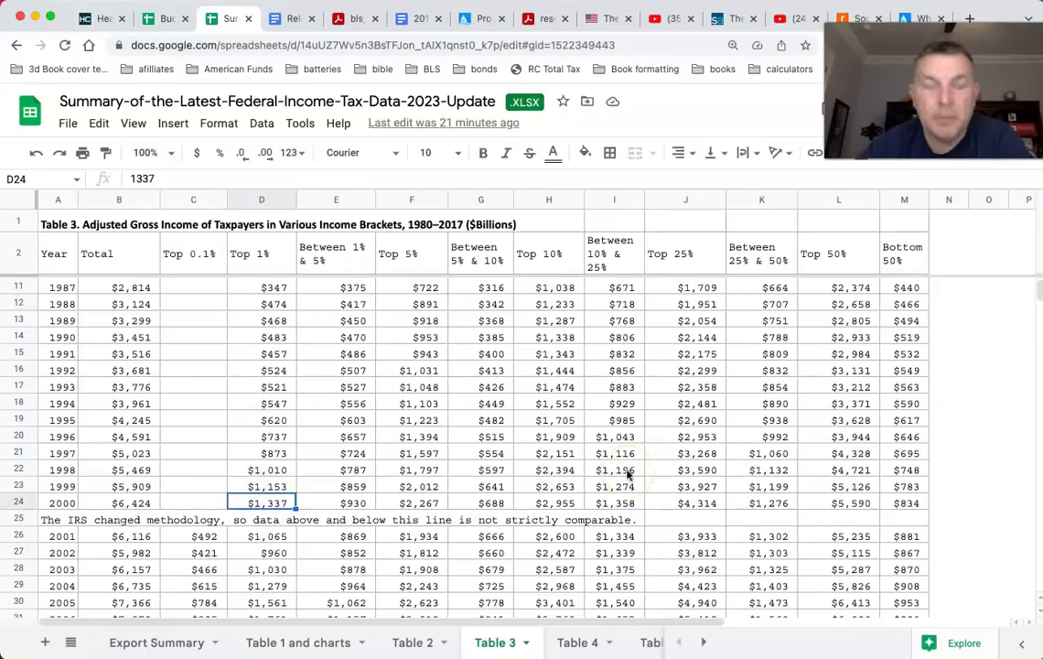
pyautogui.click(893, 505)
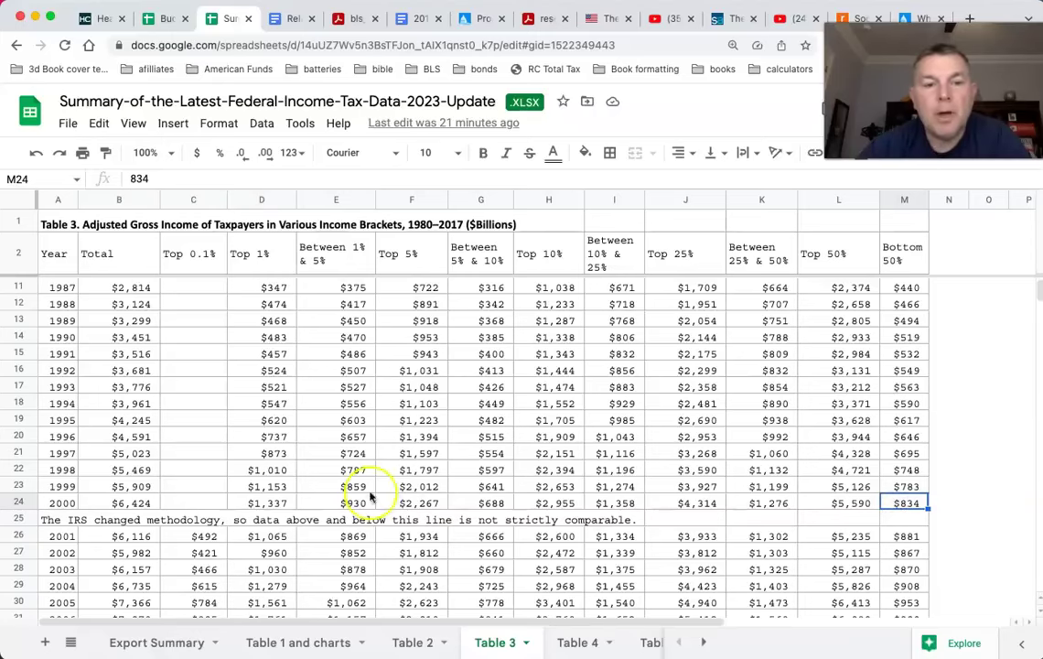
pyautogui.click(264, 504)
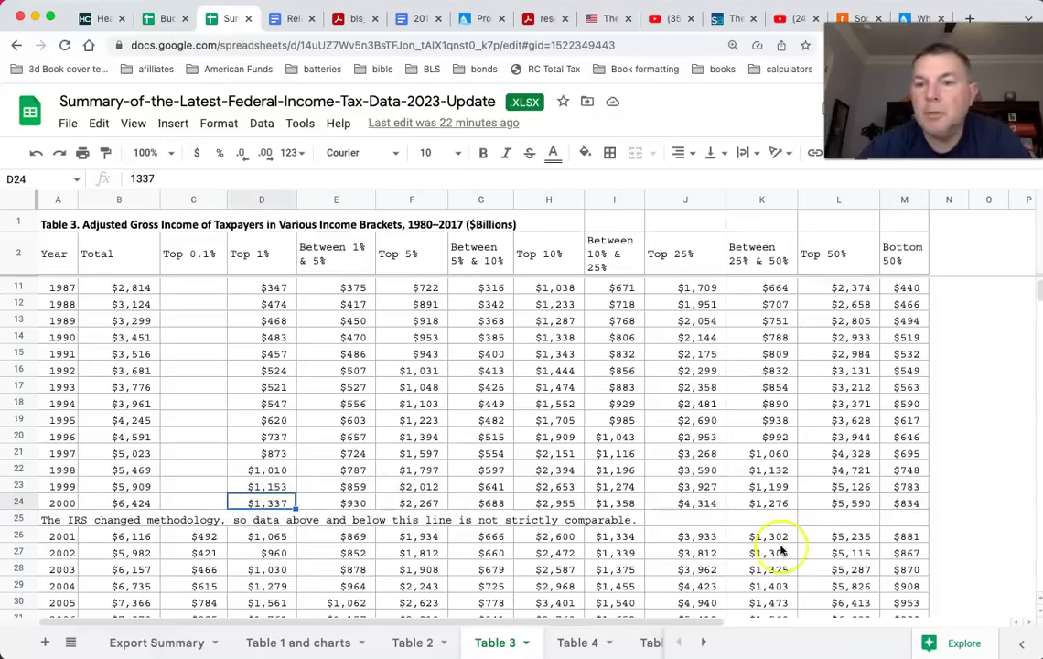
pyautogui.click(907, 505)
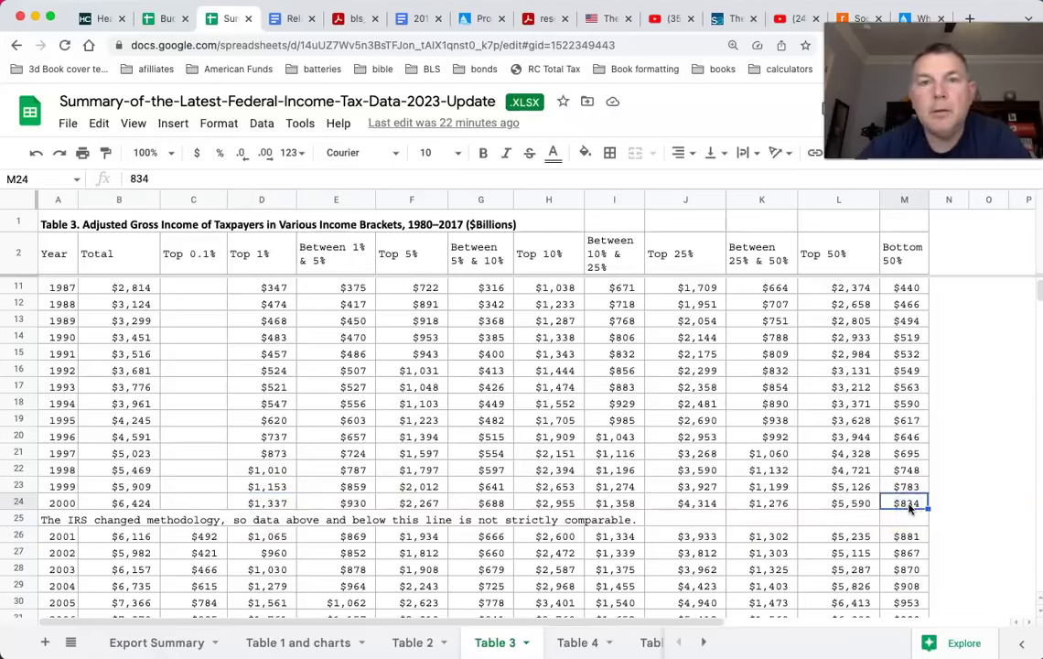
# Examine how the Bottom 50% and Top 1% adjusted gross incomes change between 1980 and 2000, ending on the 2000 Bottom 50% figure
pyautogui.scroll(3, 910, 509)
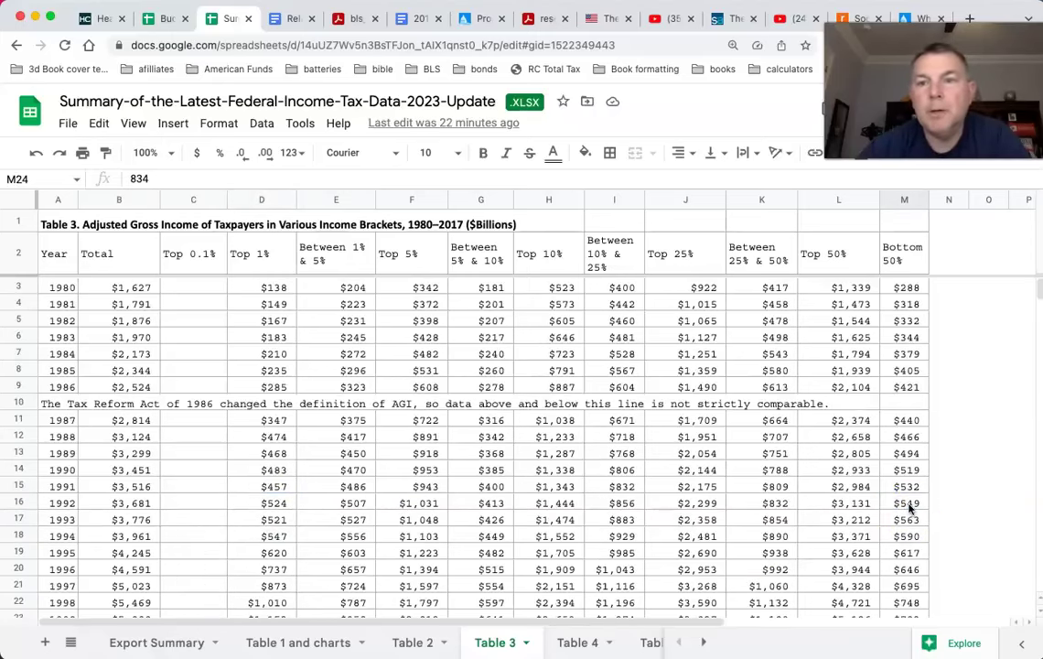
pyautogui.click(903, 289)
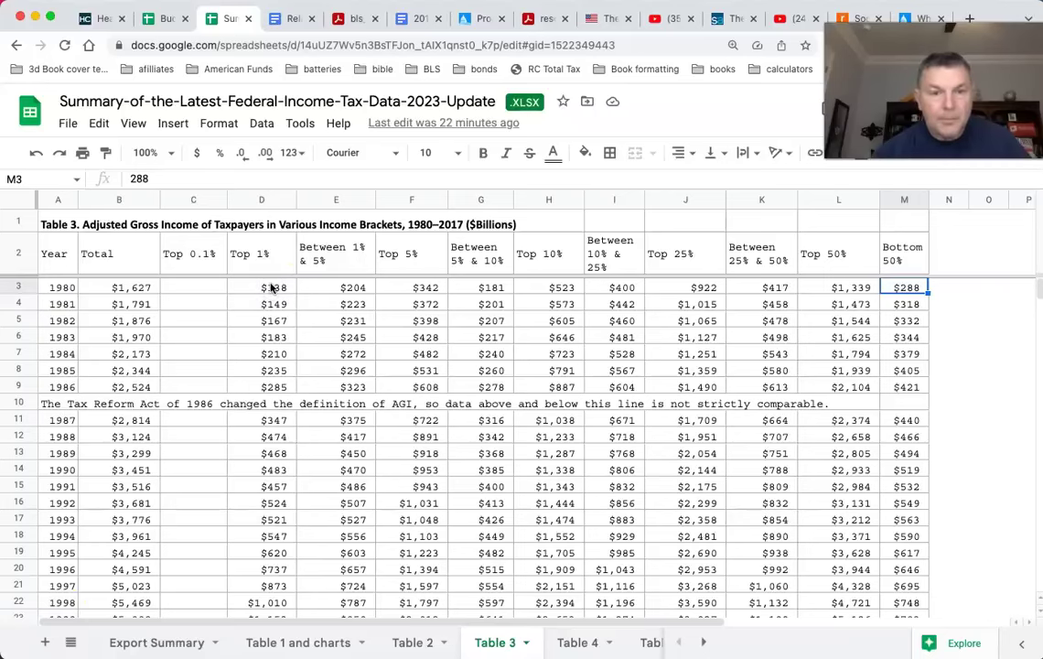
pyautogui.scroll(-2, 275, 416)
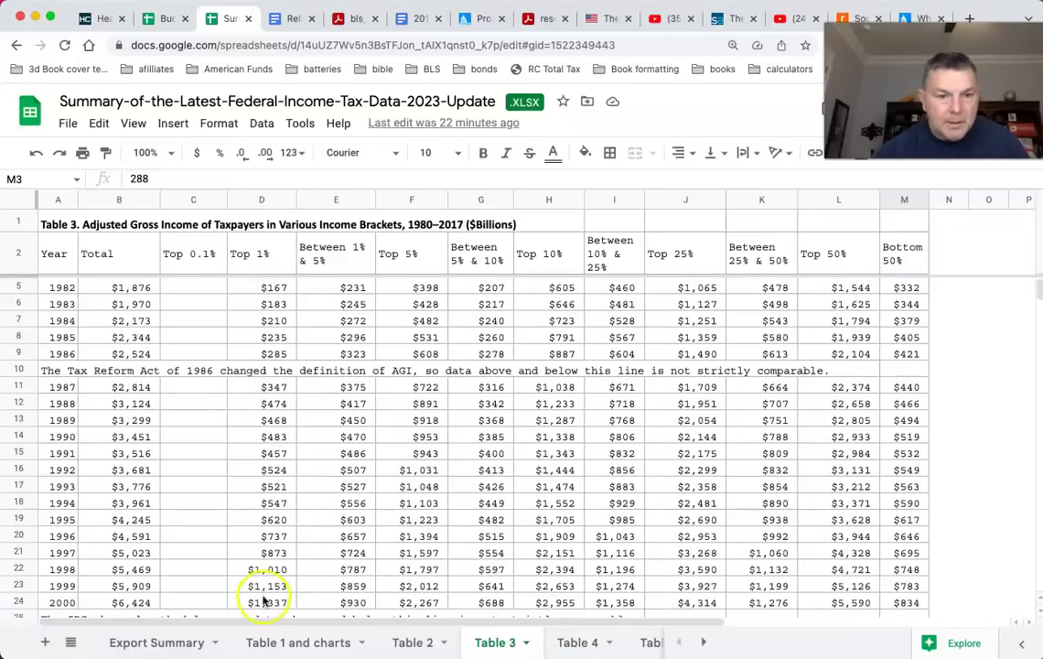
pyautogui.scroll(-2, 265, 599)
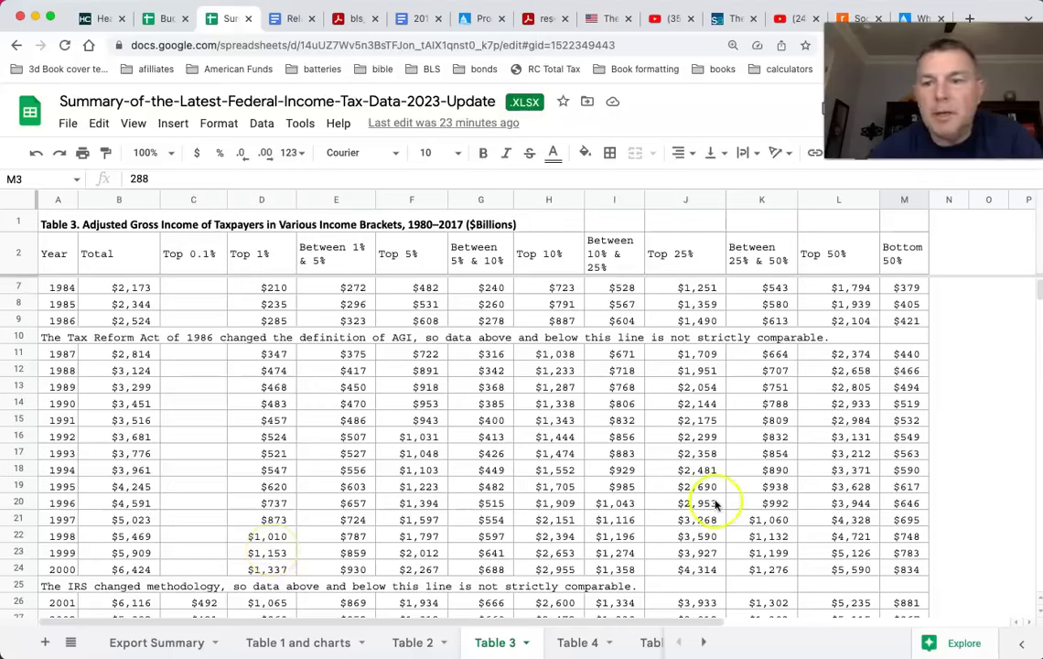
pyautogui.scroll(2, 915, 471)
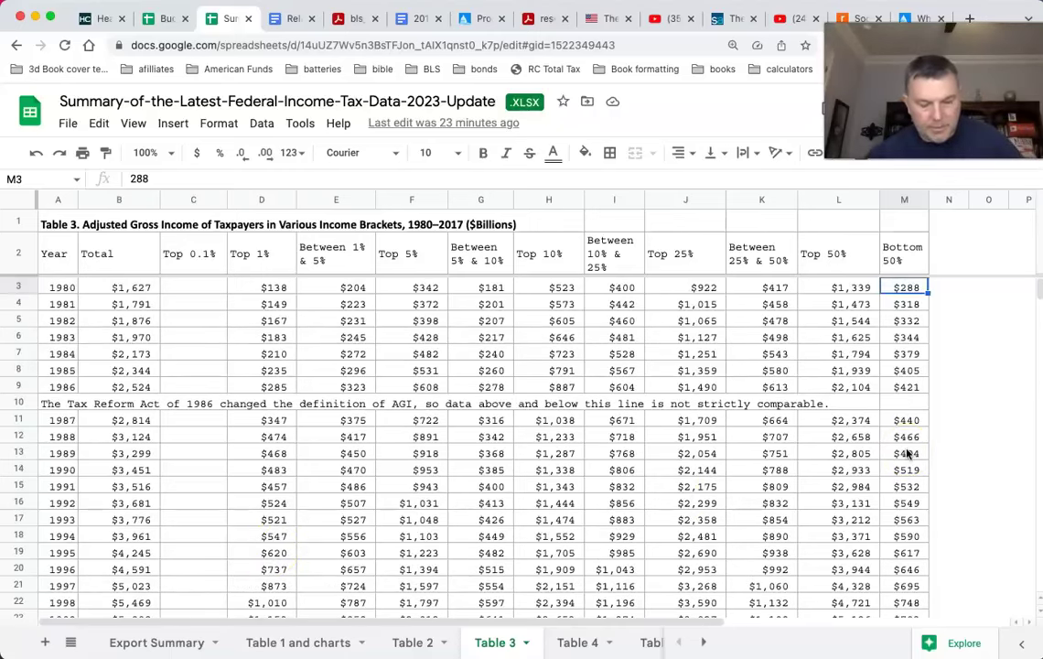
pyautogui.scroll(-2, 908, 452)
pyautogui.click(911, 569)
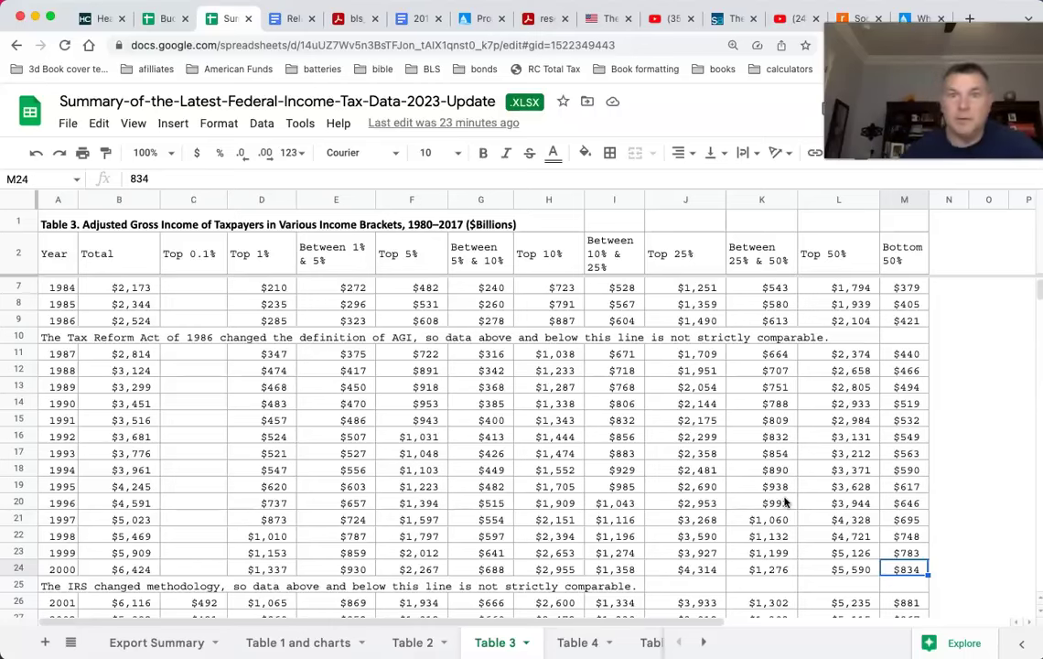
# Compare the 2001 adjusted gross income of the Top 0.1% and Bottom 50% in Table 3, checking the Top 0.1% return count in Table 2
pyautogui.scroll(-2, 681, 465)
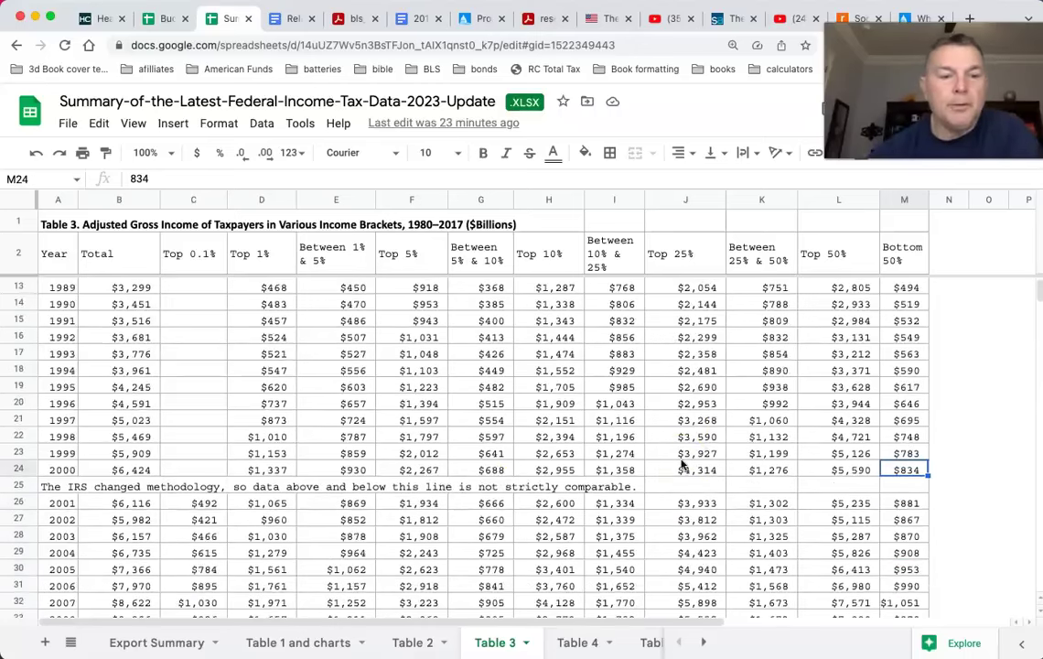
pyautogui.scroll(-1, 682, 465)
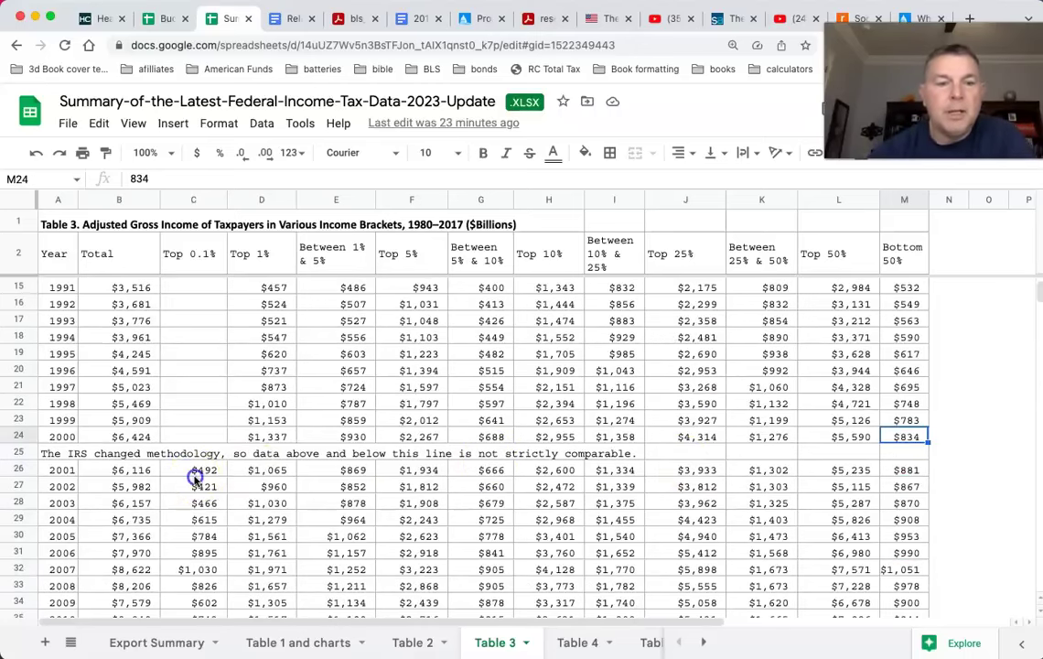
pyautogui.click(195, 472)
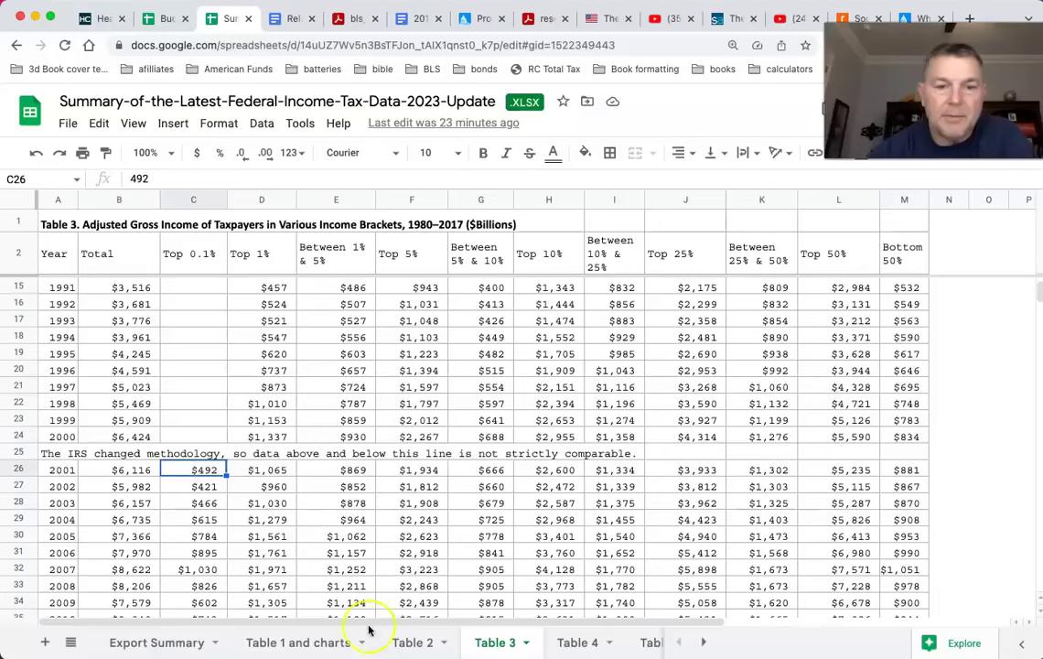
pyautogui.click(403, 638)
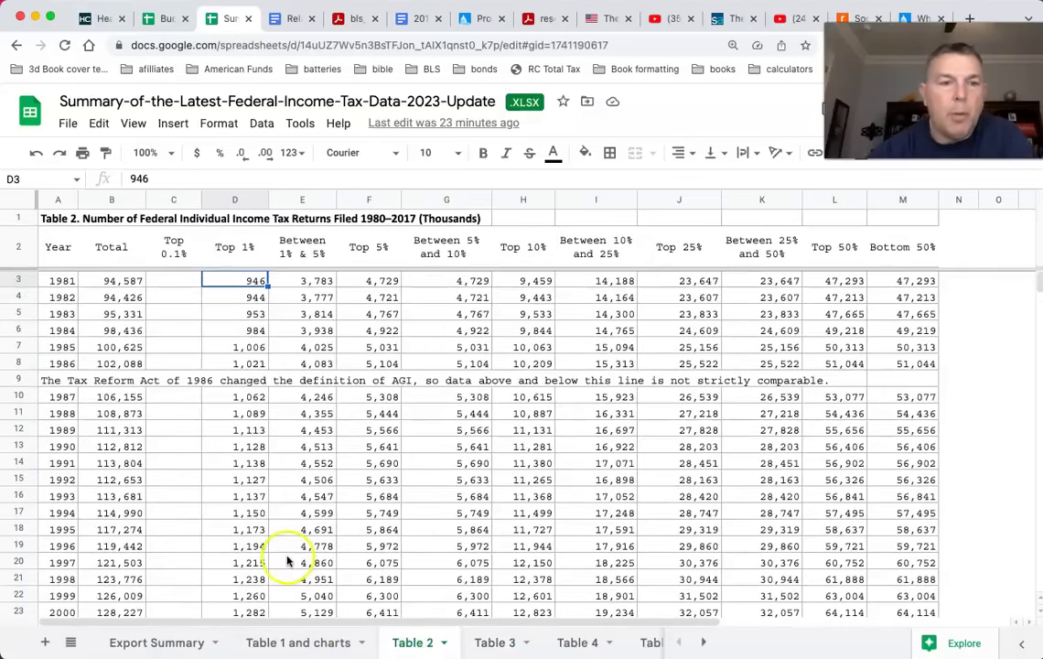
pyautogui.scroll(-3, 275, 522)
pyautogui.click(184, 515)
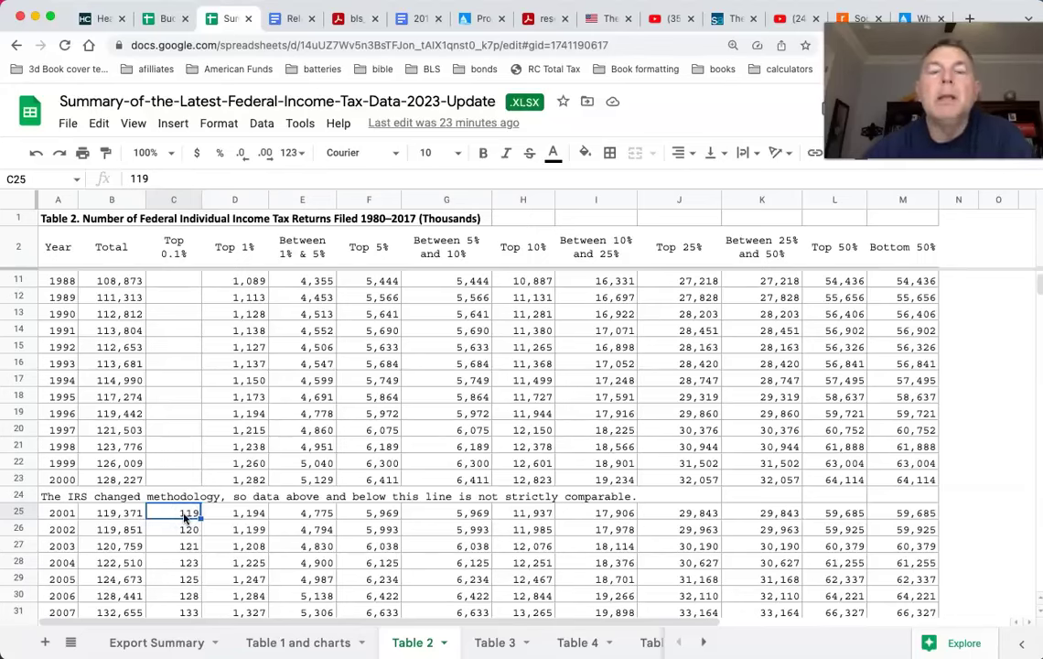
pyautogui.click(496, 641)
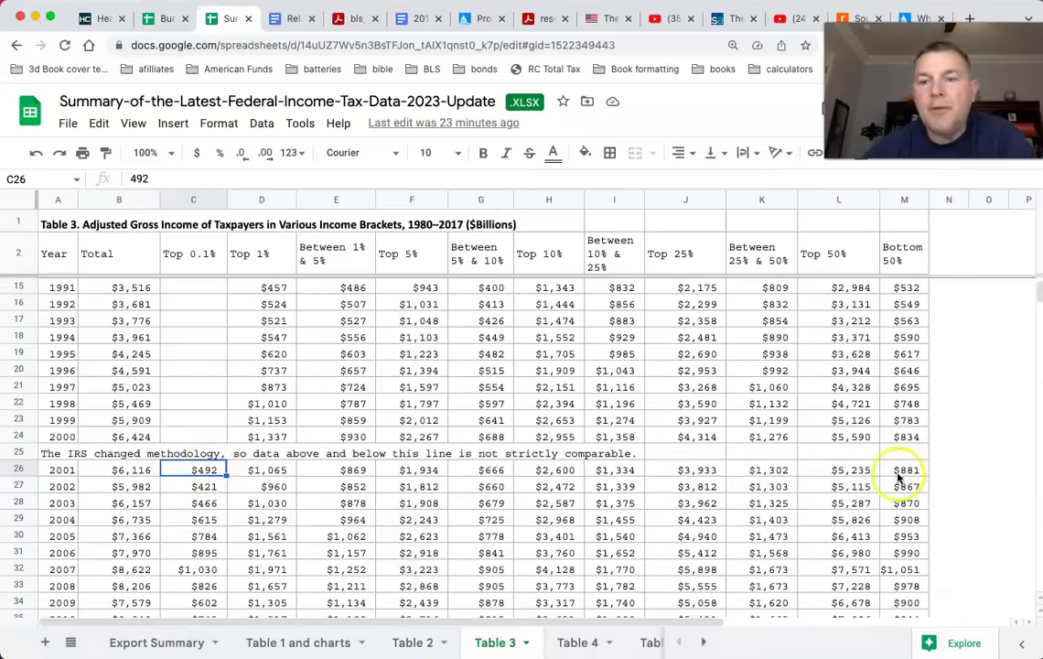
pyautogui.click(901, 471)
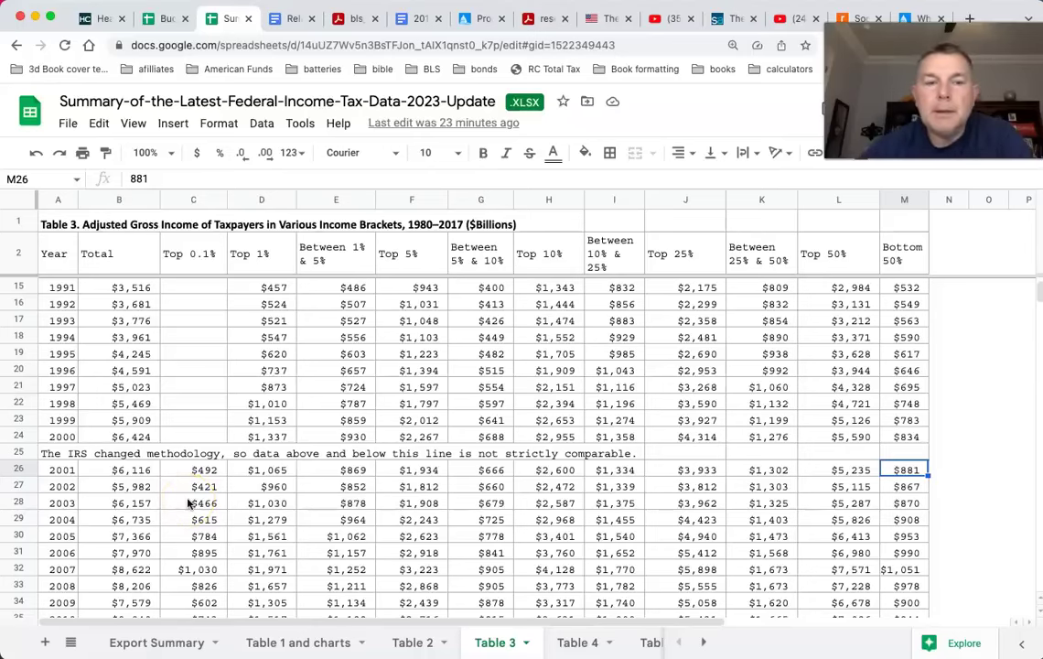
# Compare the 2020 adjusted gross income of the Top 0.1%, the Bottom 50% and the Top 1% in Table 3
pyautogui.scroll(-6, 375, 503)
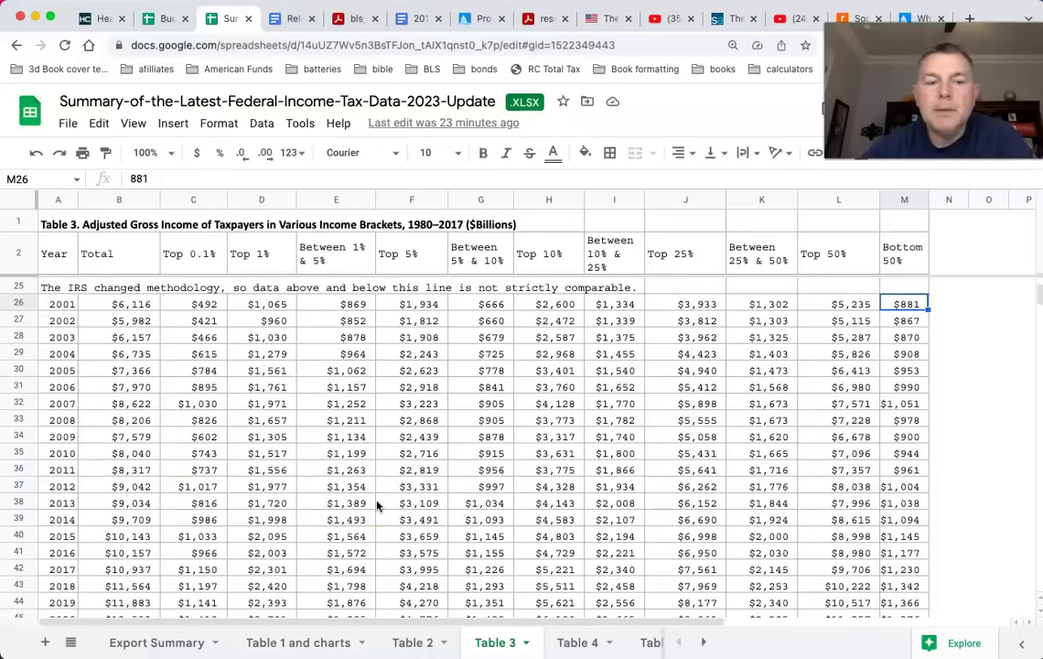
pyautogui.click(193, 487)
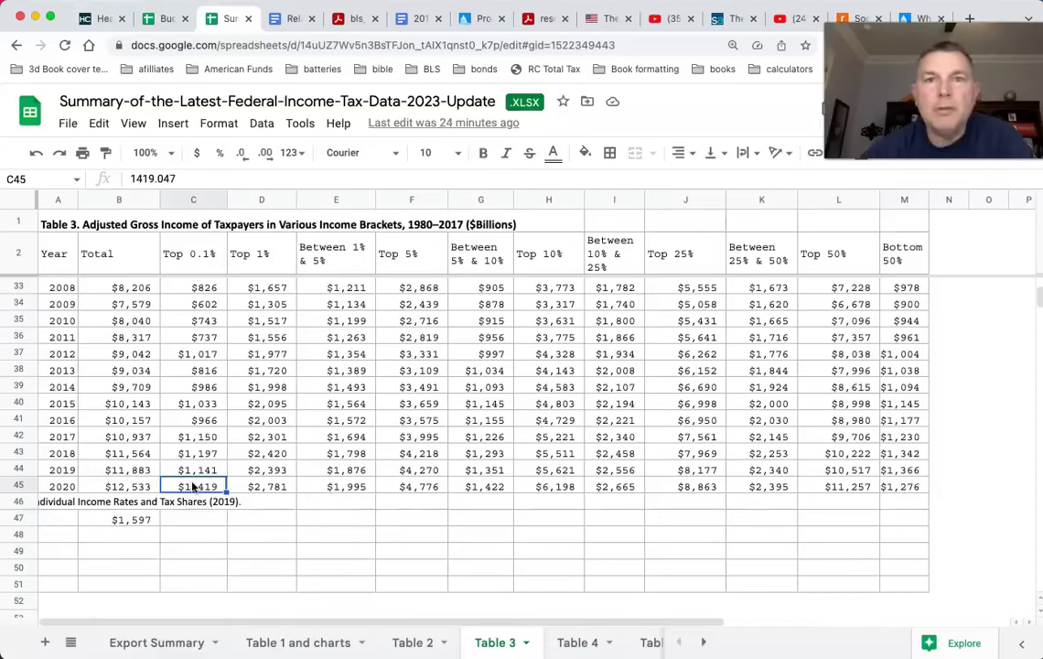
pyautogui.click(907, 492)
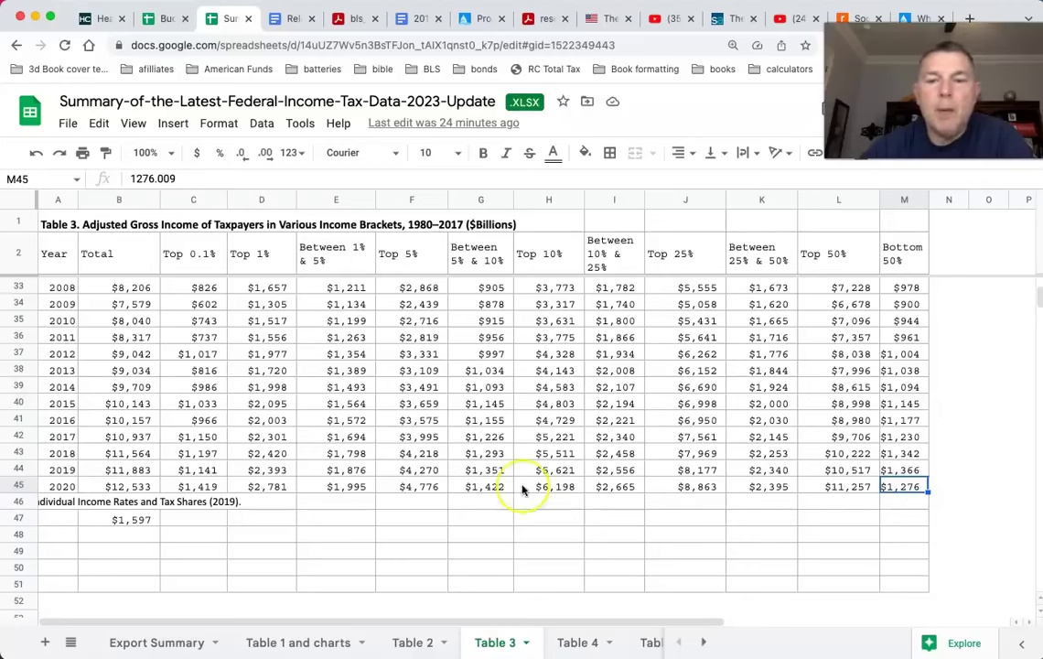
pyautogui.click(262, 491)
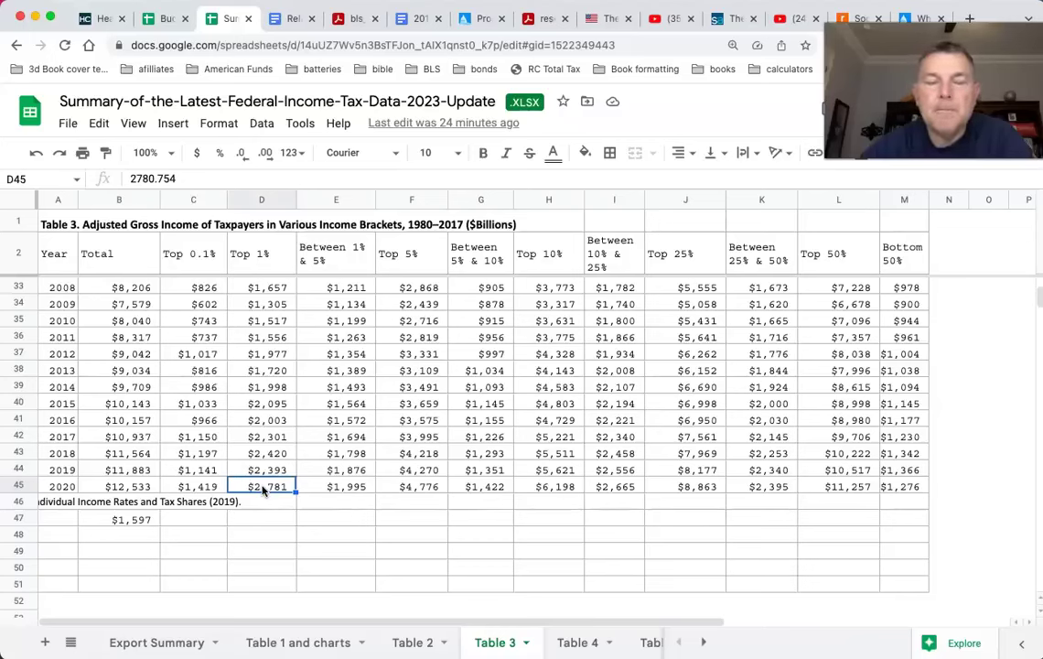
pyautogui.click(193, 486)
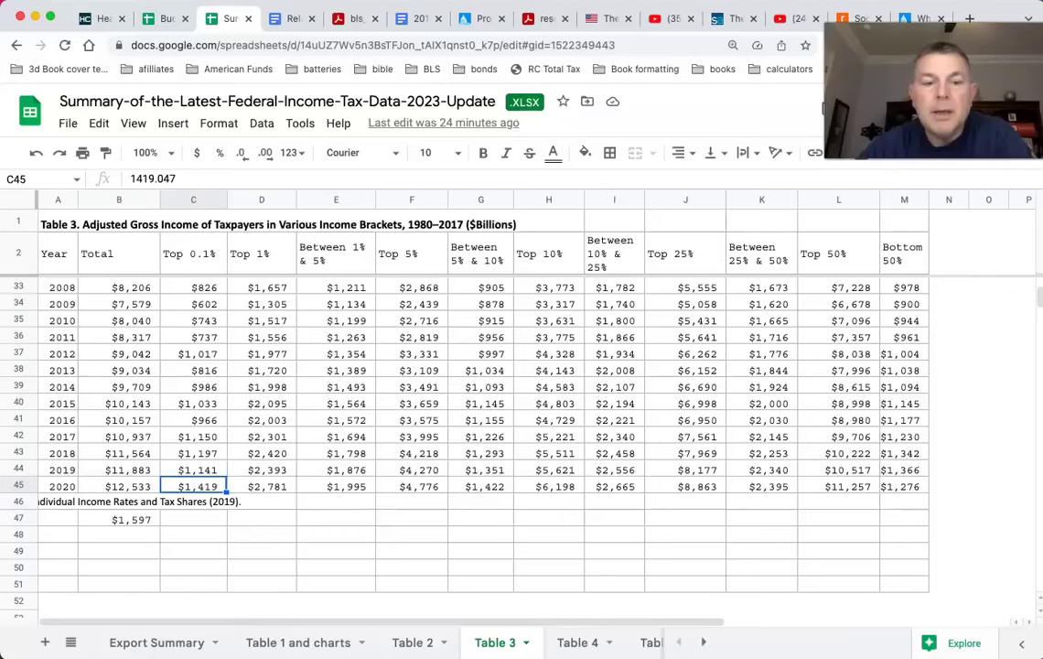
# Look up the number of 2020 tax returns filed by the Top 0.1% in Table 2
pyautogui.click(426, 646)
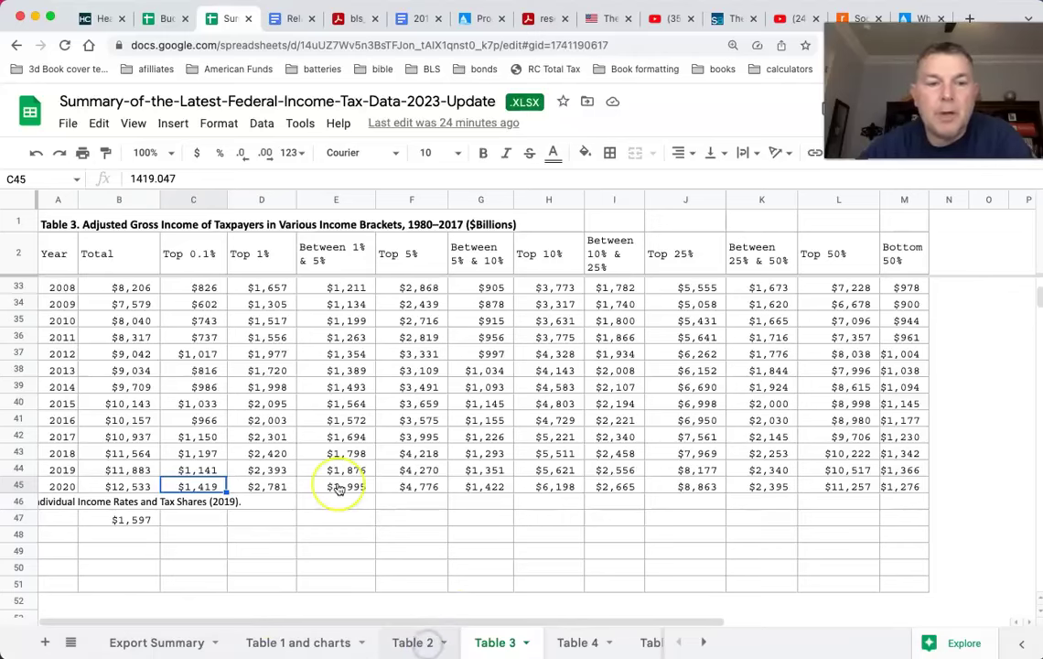
pyautogui.scroll(-10, 339, 489)
pyautogui.scroll(2, 339, 489)
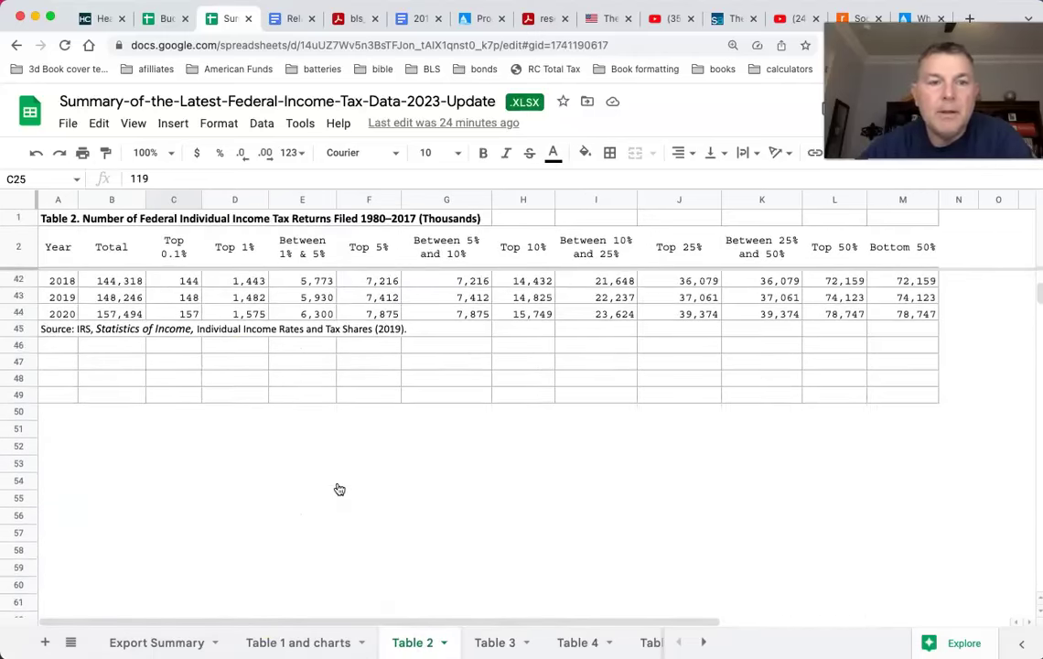
pyautogui.scroll(1, 339, 489)
pyautogui.click(186, 348)
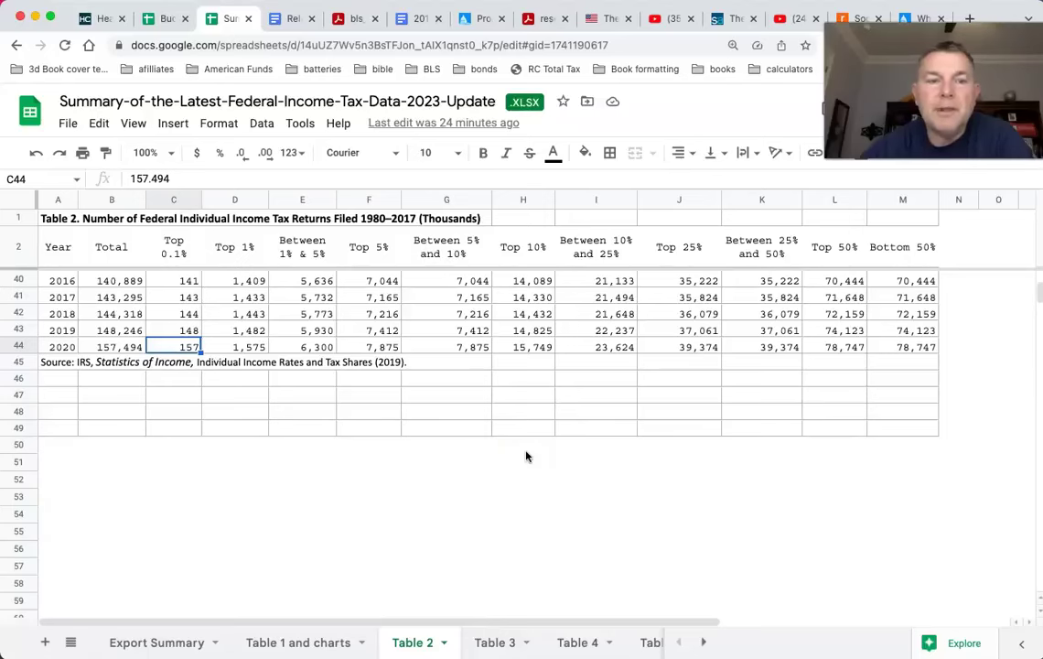
# Enter the 2020 Top 0.1% income in full dollars, 1,419,000,000,000, in cell E48 below Table 3
pyautogui.click(496, 643)
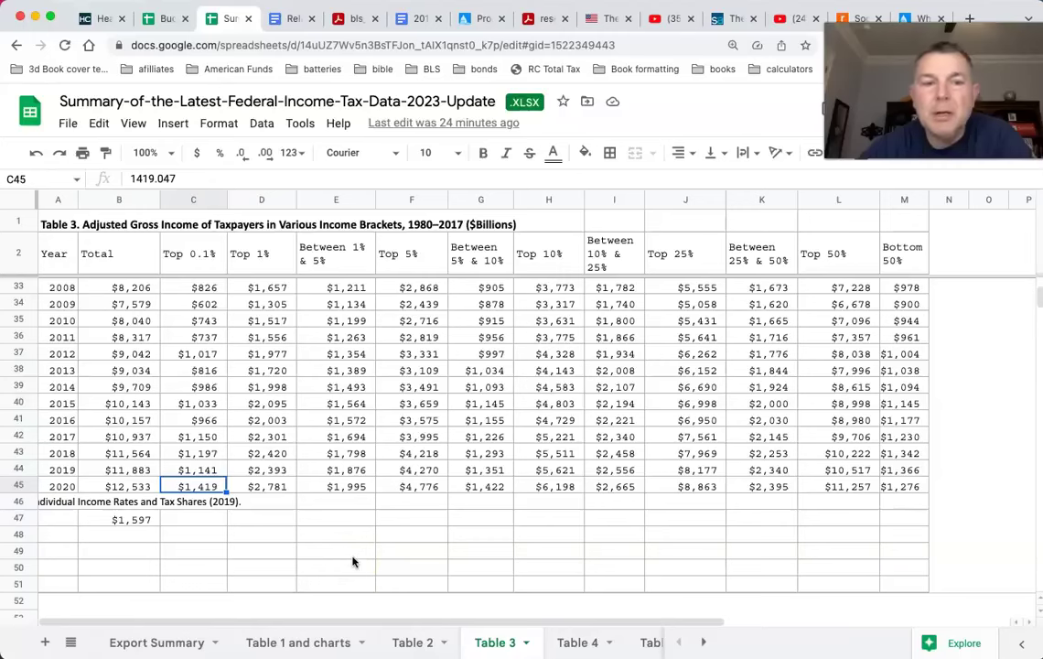
pyautogui.click(351, 538)
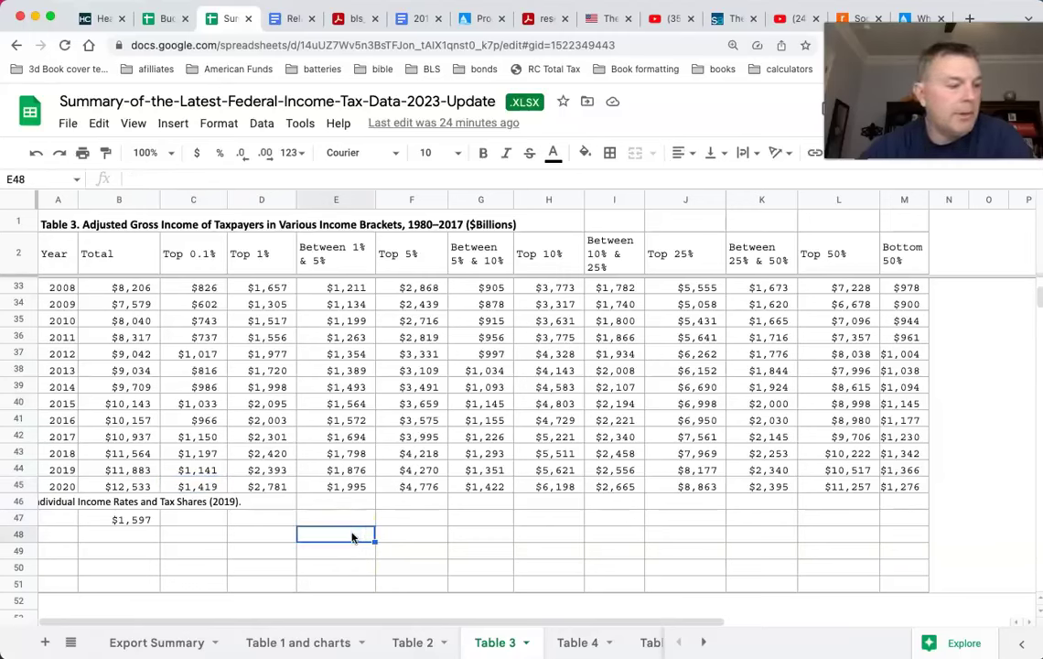
pyautogui.write('1,41')
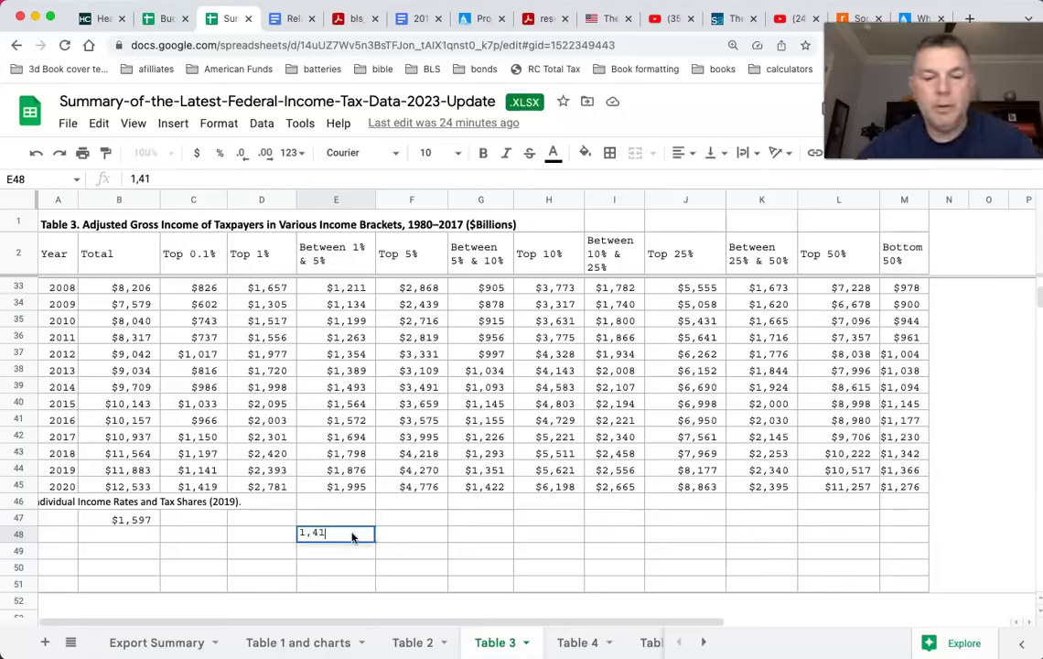
pyautogui.write('9,')
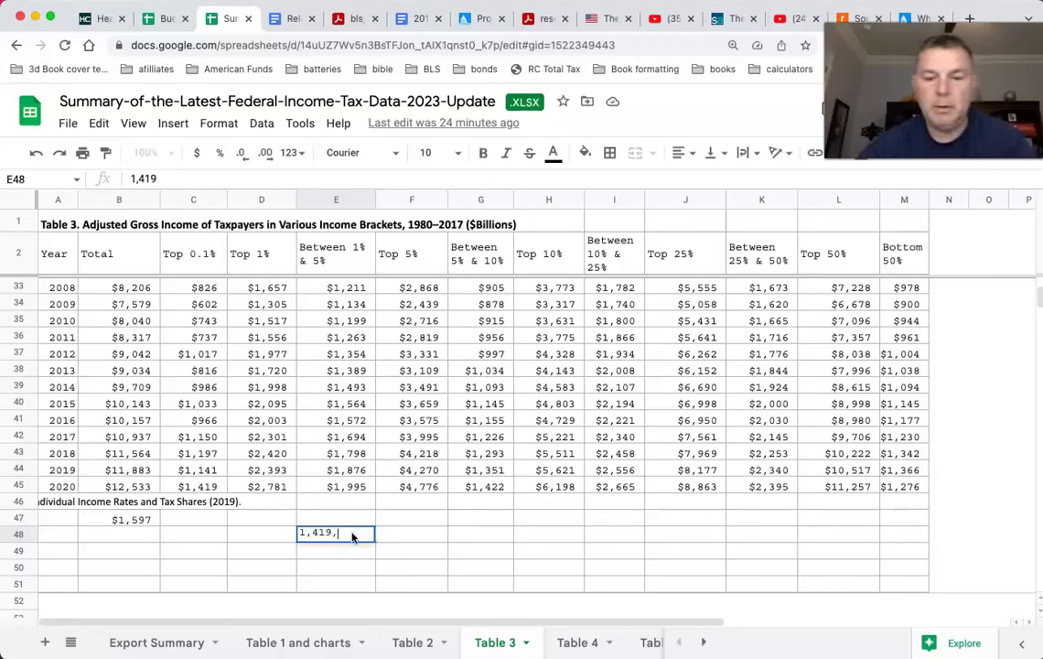
pyautogui.write('000')
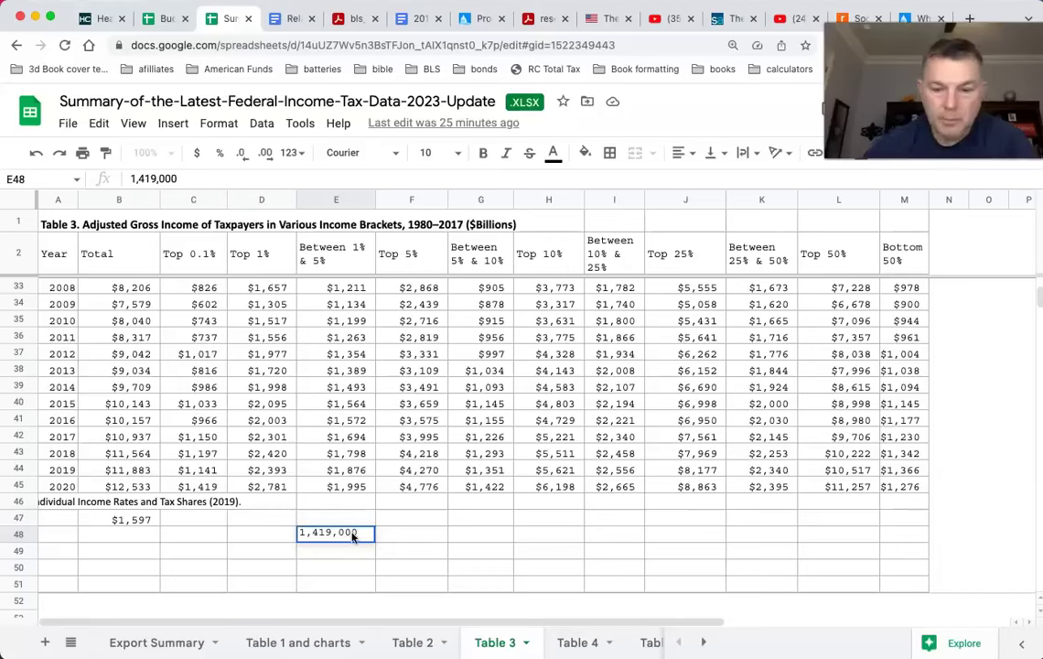
pyautogui.write(',000')
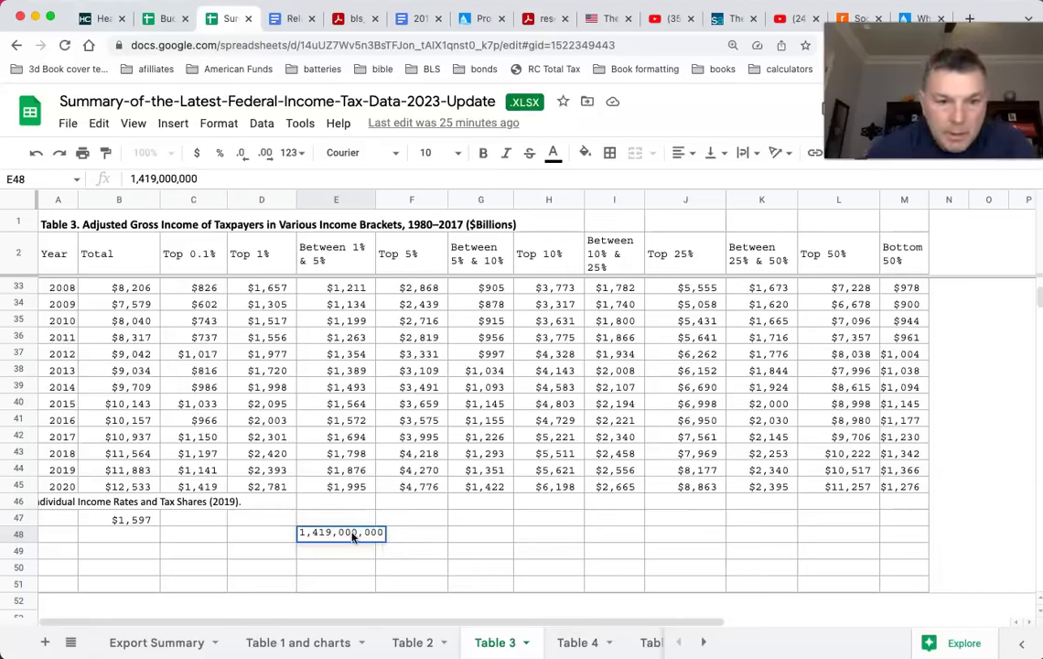
pyautogui.write(',000')
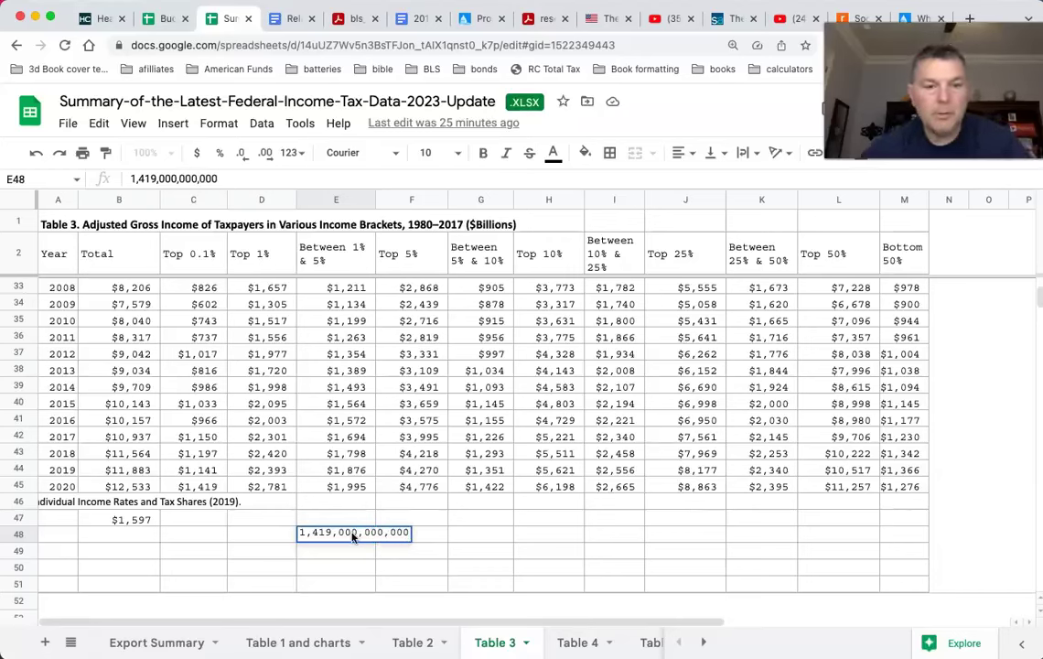
pyautogui.press('Tab')
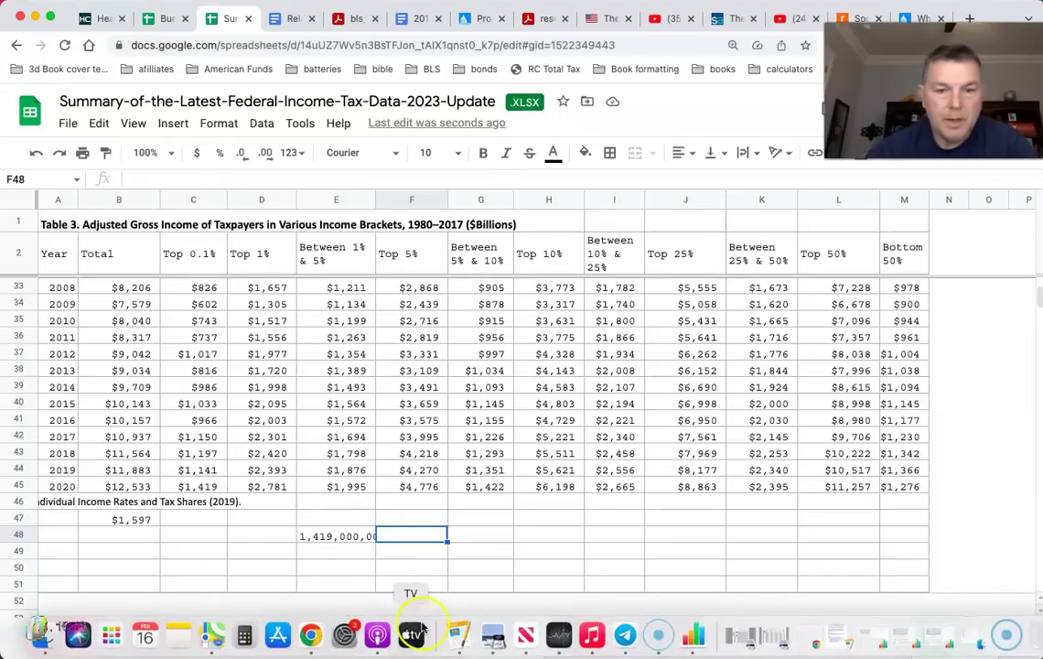
# Recheck the 2020 Top 0.1% return count in Table 2 and enter 157000 in cell F48 of Table 3
pyautogui.click(427, 644)
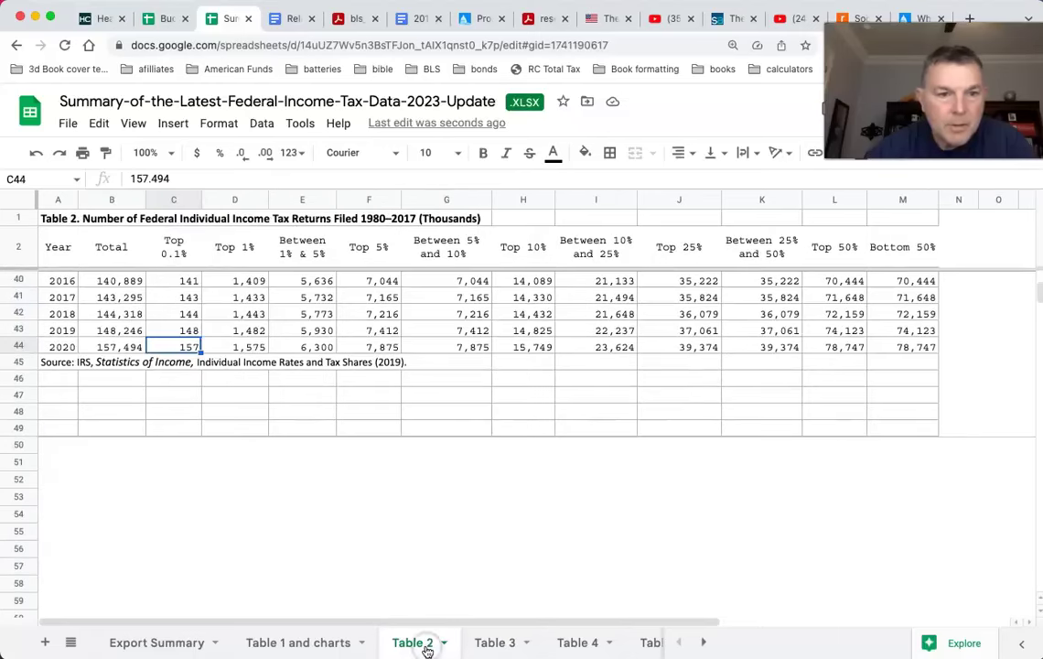
pyautogui.click(498, 645)
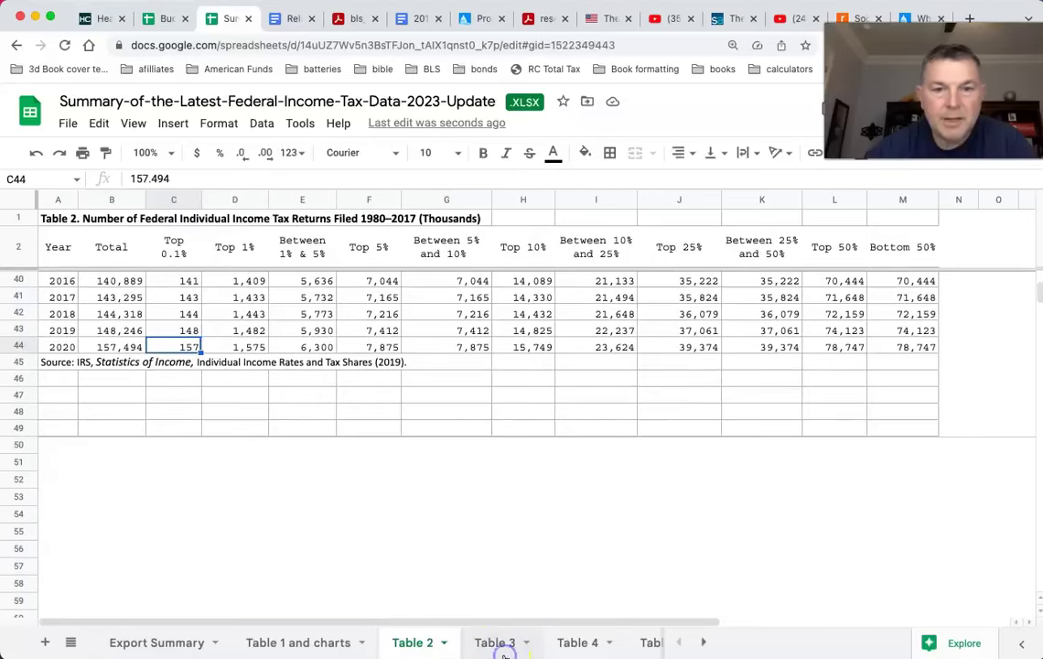
pyautogui.write('1')
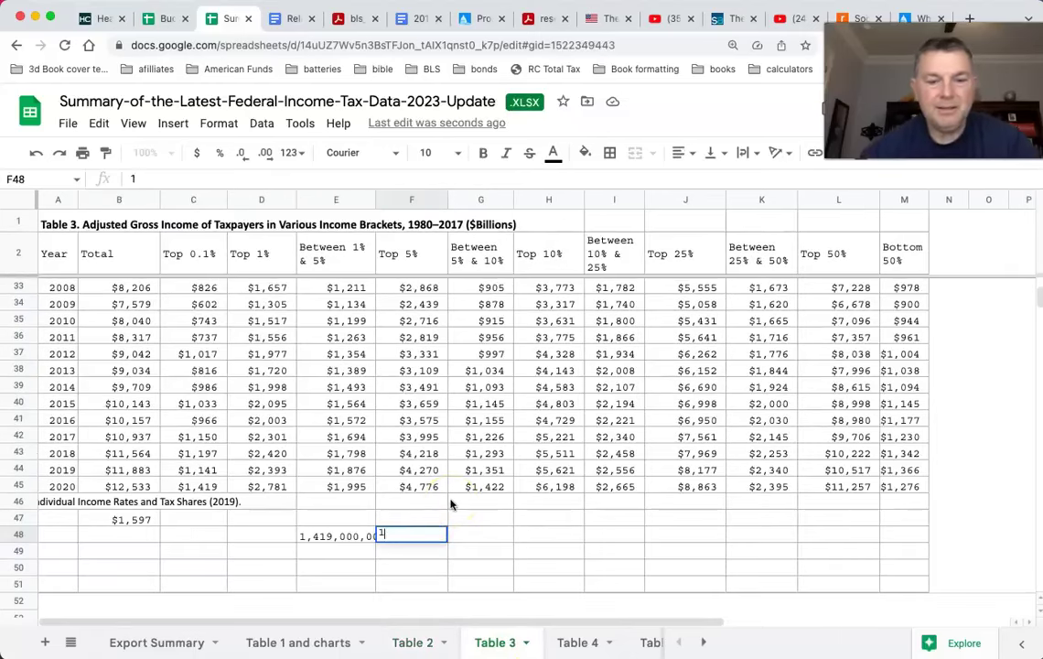
pyautogui.write('57000')
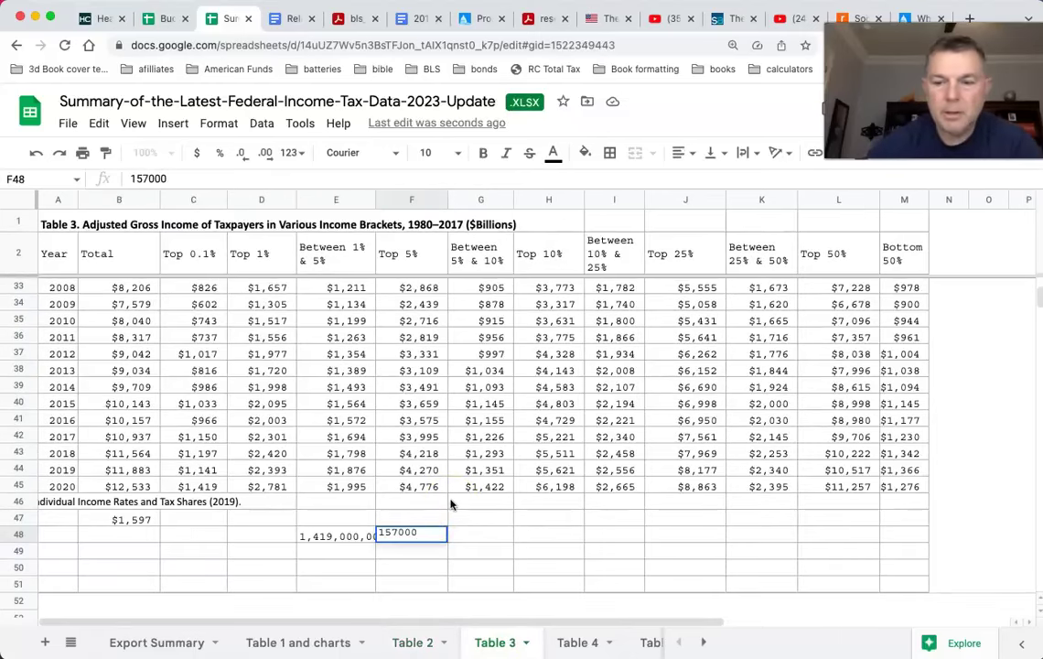
pyautogui.press('Return')
# Calculate the average income per Top 0.1% return in cell E49 with the formula =E48/F48, and select the result
pyautogui.write('=')
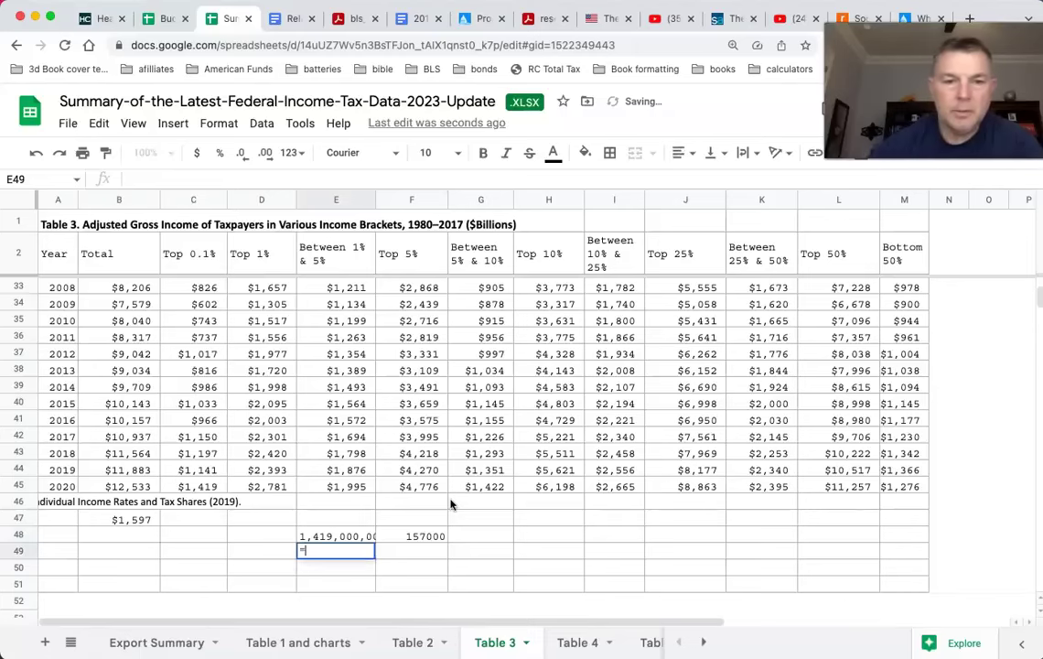
pyautogui.click(336, 536)
pyautogui.write('/')
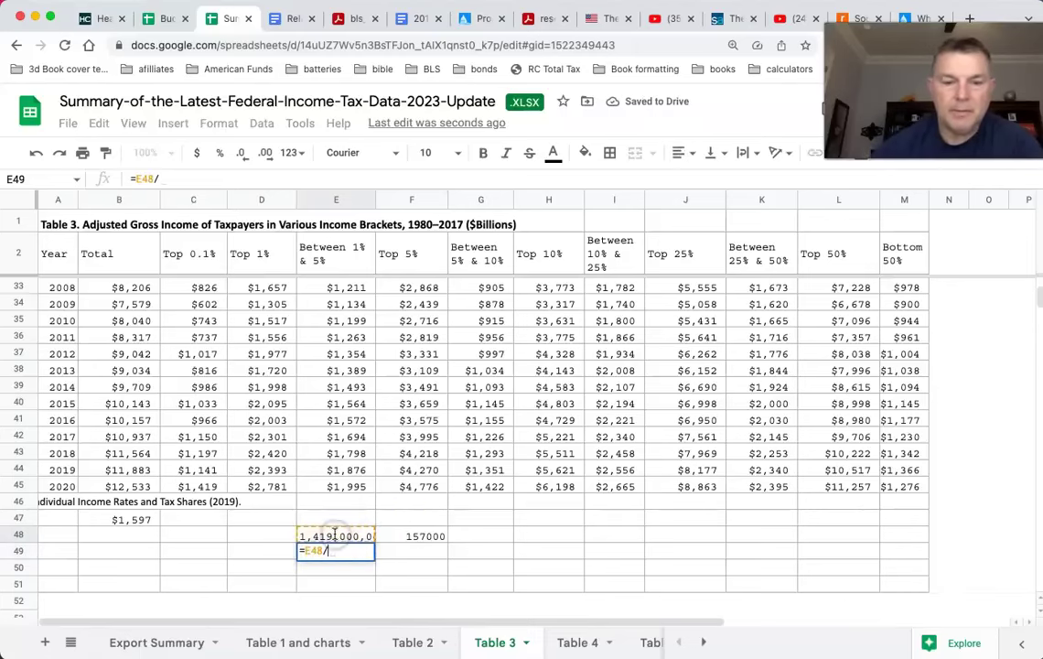
pyautogui.click(432, 537)
pyautogui.press('Return')
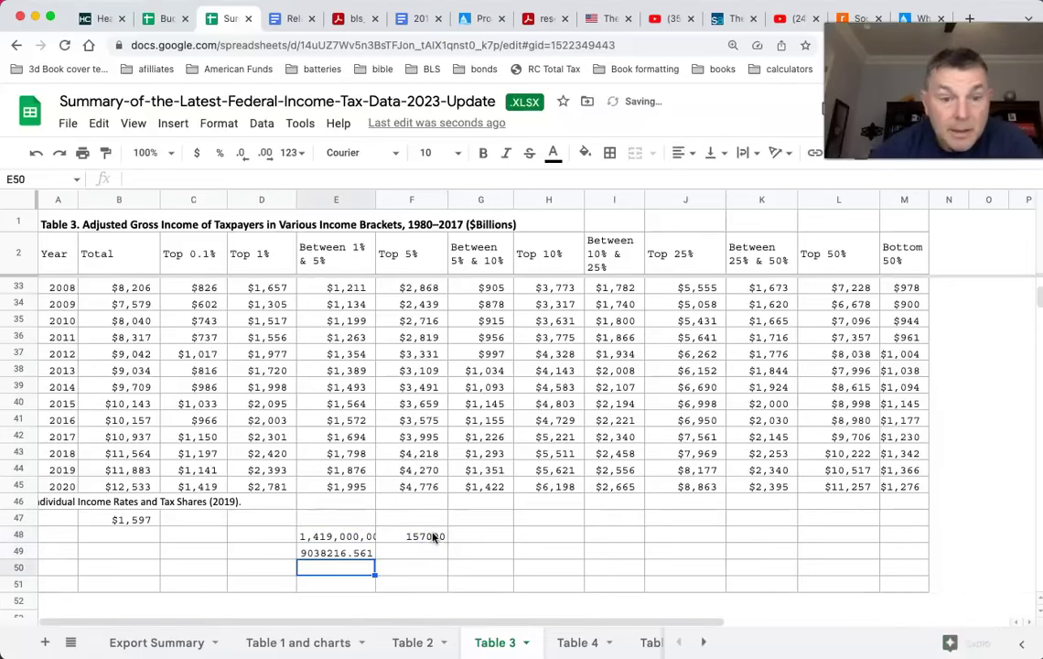
pyautogui.click(343, 554)
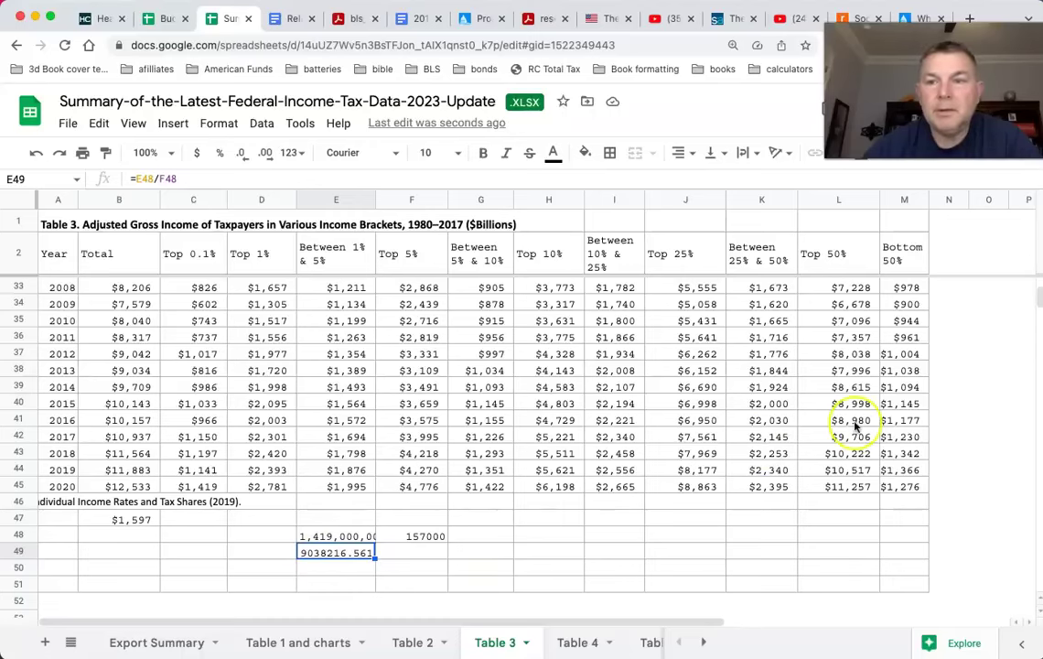
# Examine how adjusted gross income develops across the brackets in Table 3 from 1980 to 2020, including the Top 0.1% from 2001
pyautogui.scroll(1, 855, 425)
pyautogui.scroll(10, 855, 425)
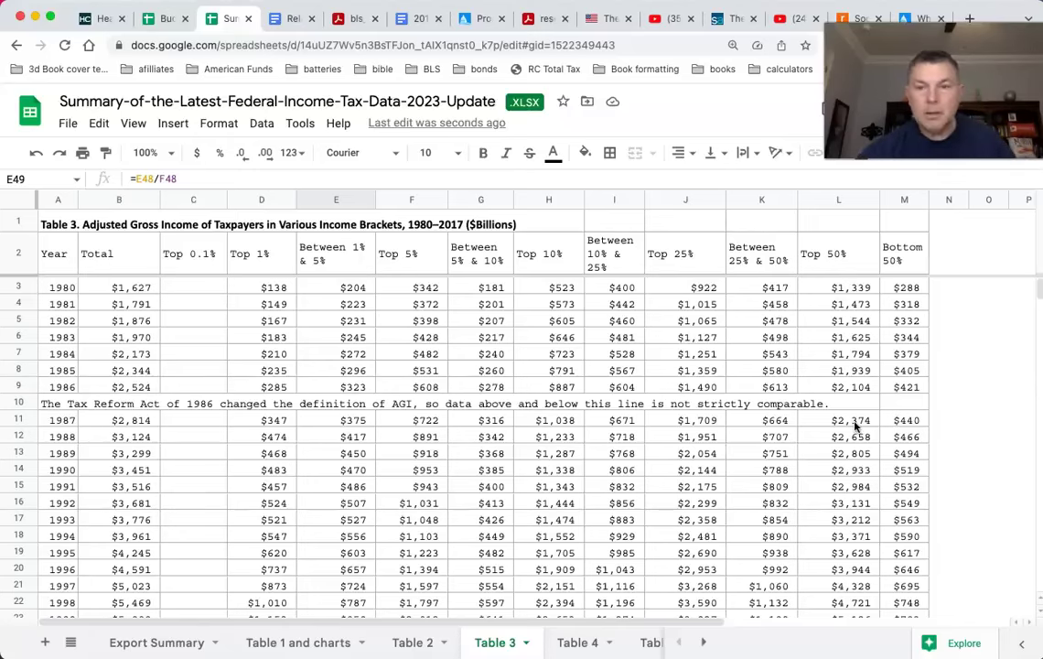
pyautogui.scroll(-8, 855, 426)
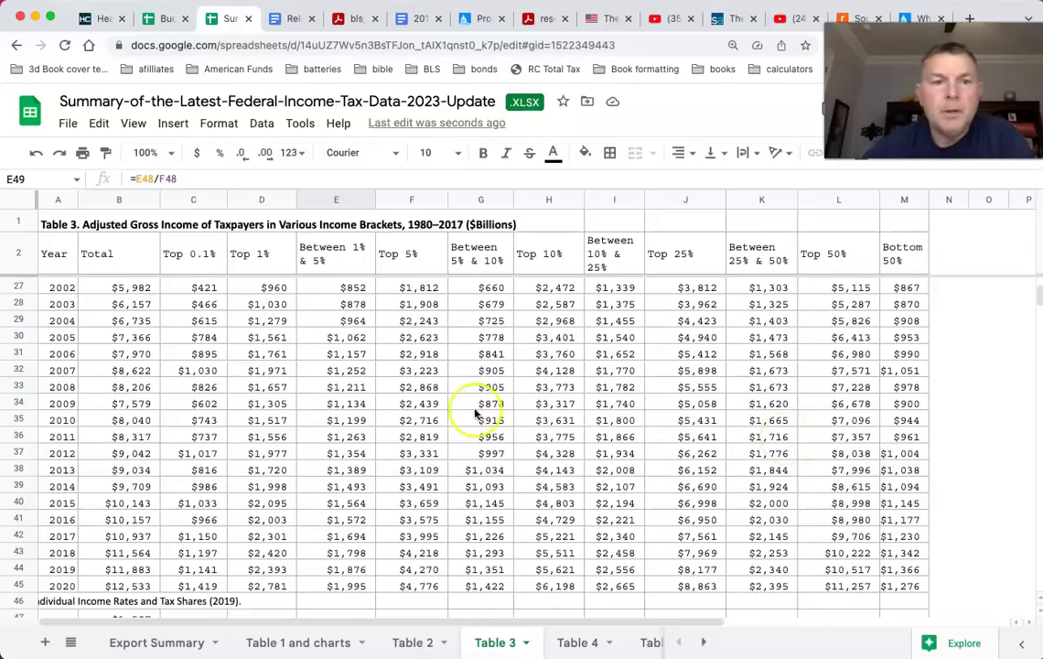
pyautogui.scroll(2, 311, 400)
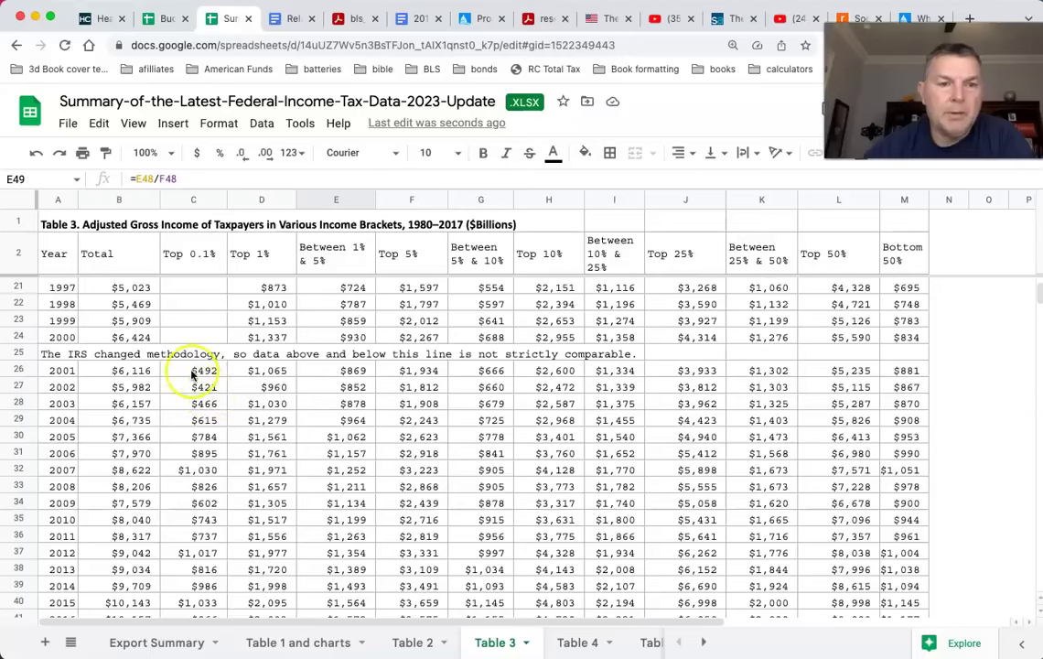
pyautogui.scroll(-5, 194, 373)
pyautogui.scroll(7, 192, 375)
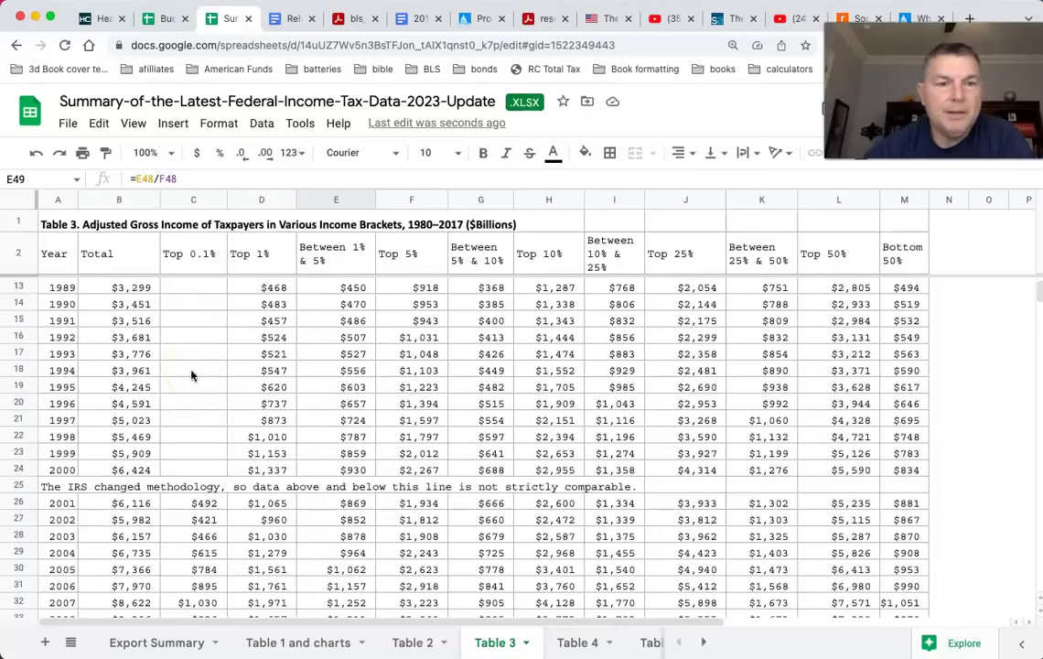
# Compare the bracket incomes of the earliest years in Table 3 with those in its 2020 row
pyautogui.scroll(3, 192, 371)
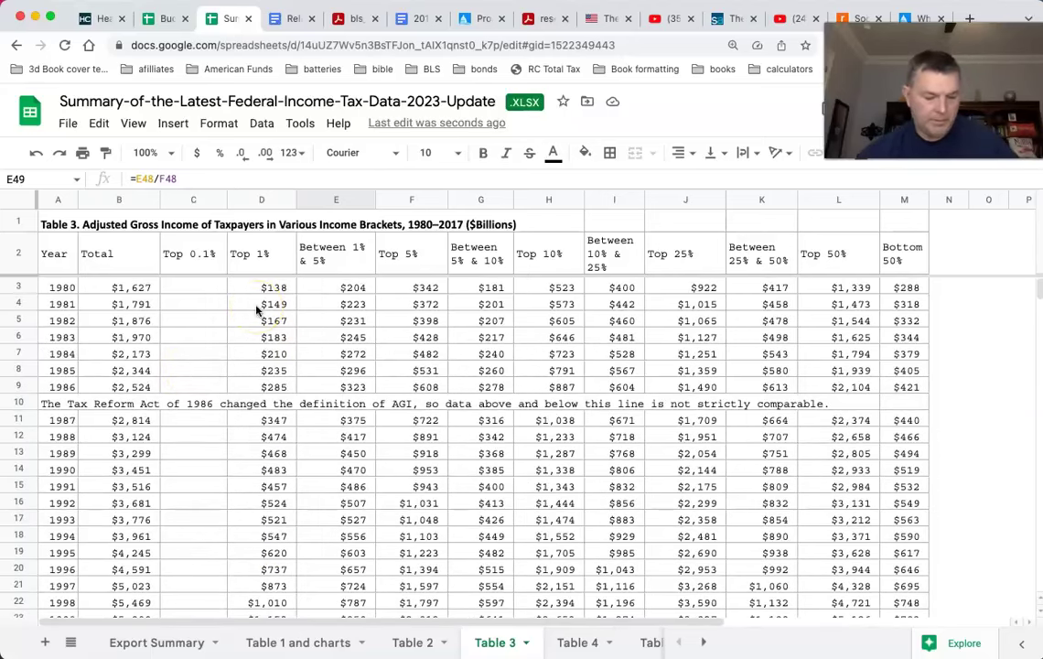
pyautogui.scroll(-8, 298, 401)
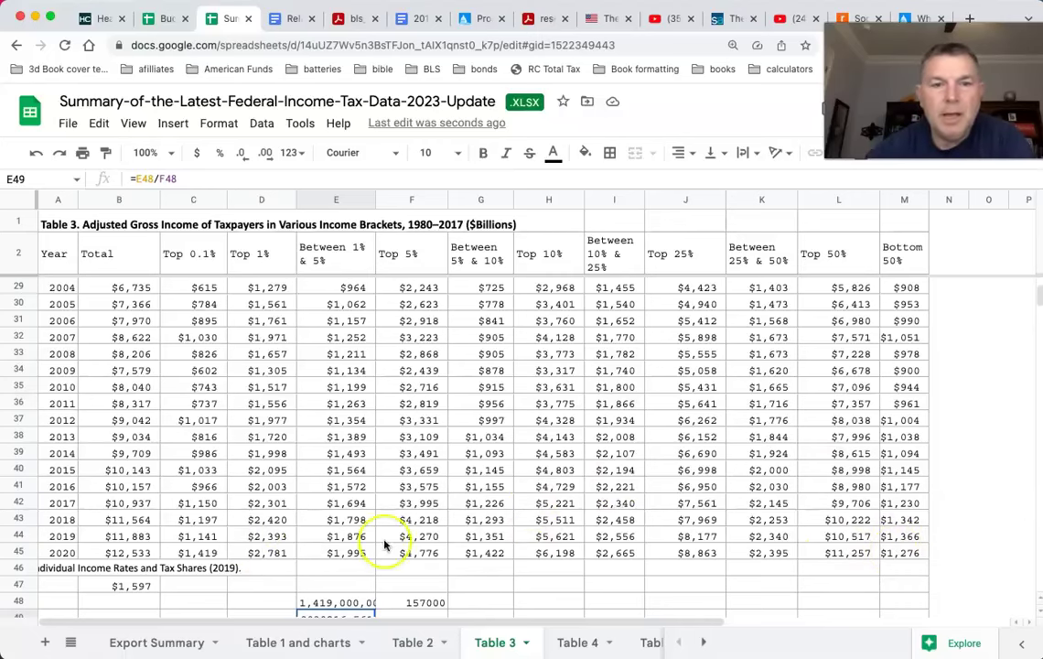
pyautogui.scroll(8, 419, 540)
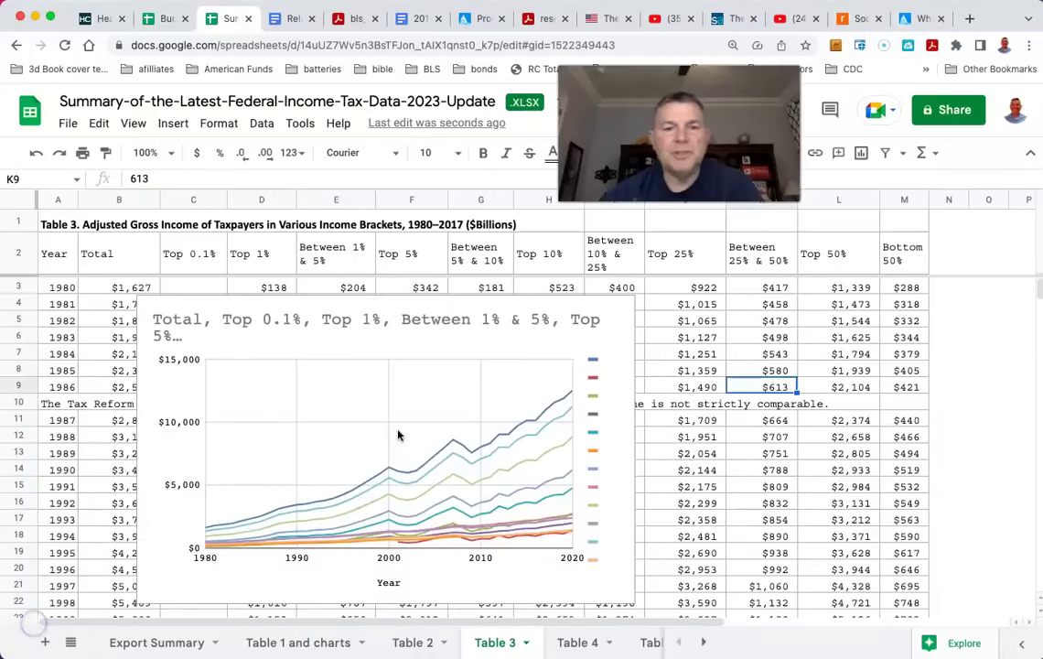
# Inspect the 2020 data points of the highest and lowest lines in the income chart over Table 3
pyautogui.click(592, 362)
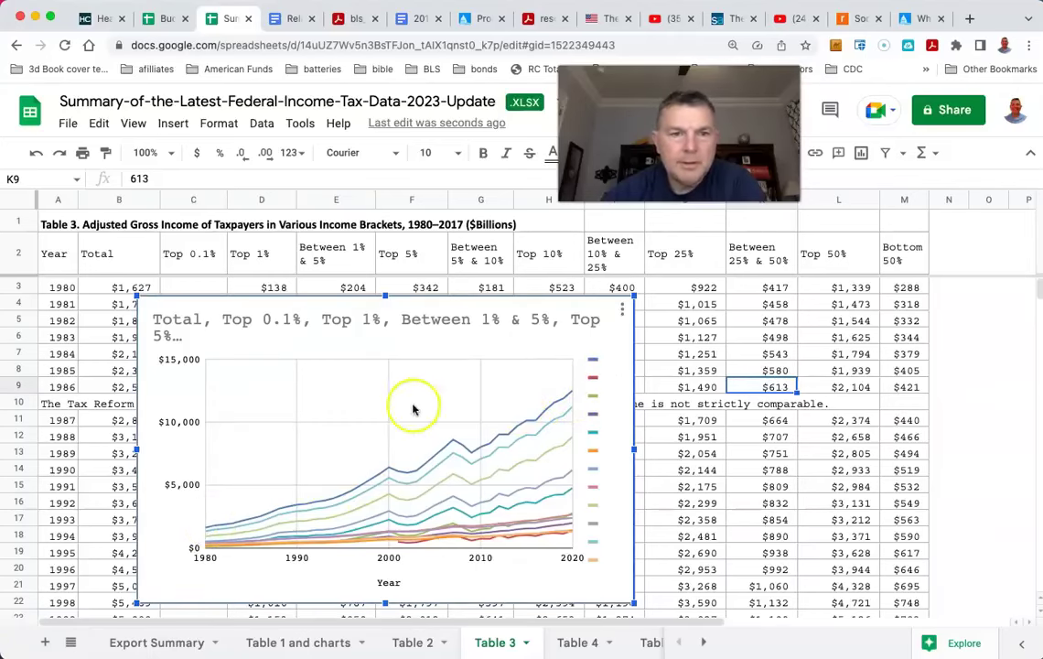
pyautogui.click(501, 498)
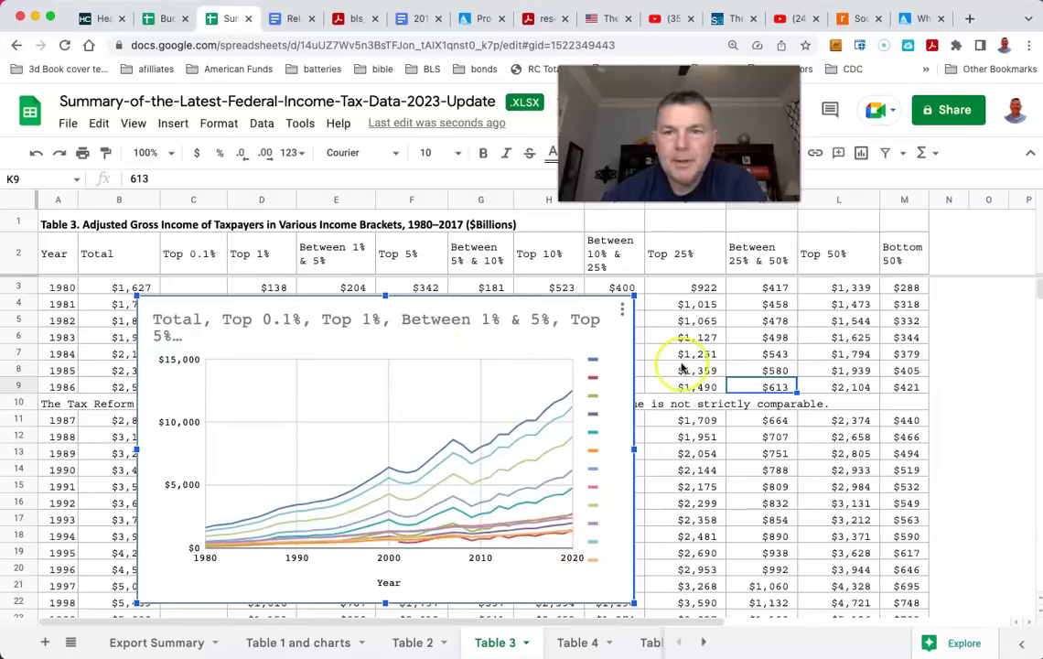
pyautogui.click(623, 313)
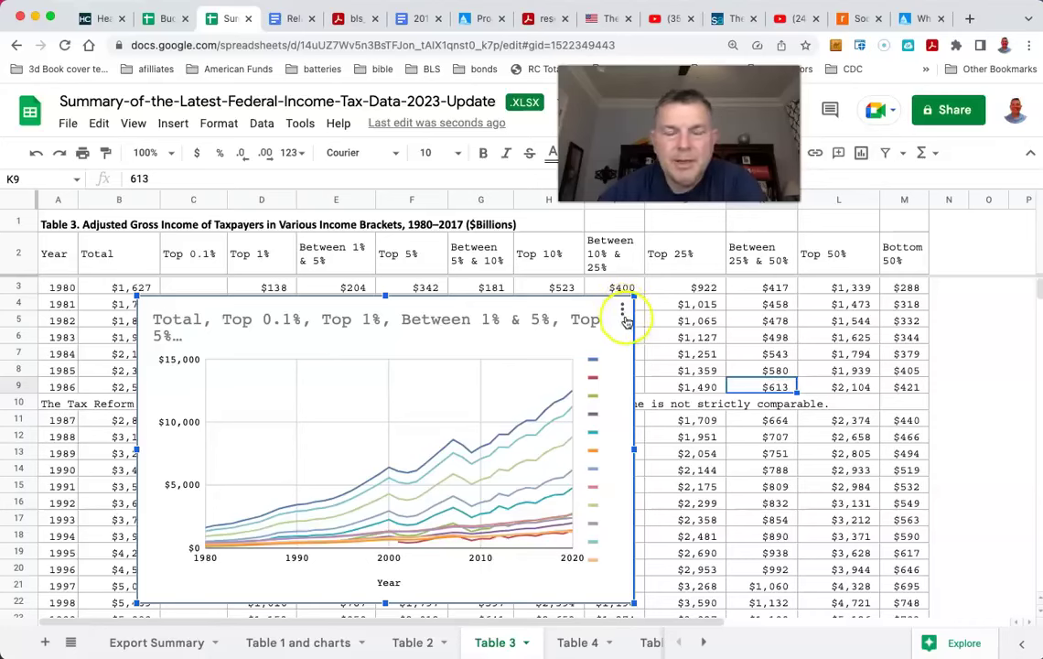
pyautogui.click(572, 390)
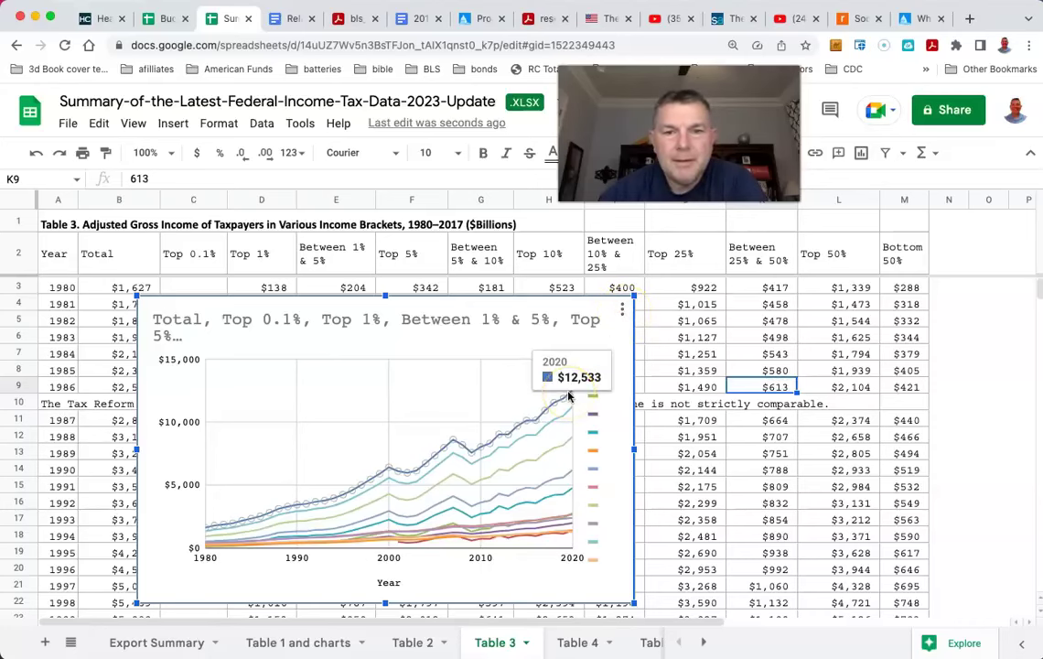
pyautogui.click(570, 412)
pyautogui.click(571, 539)
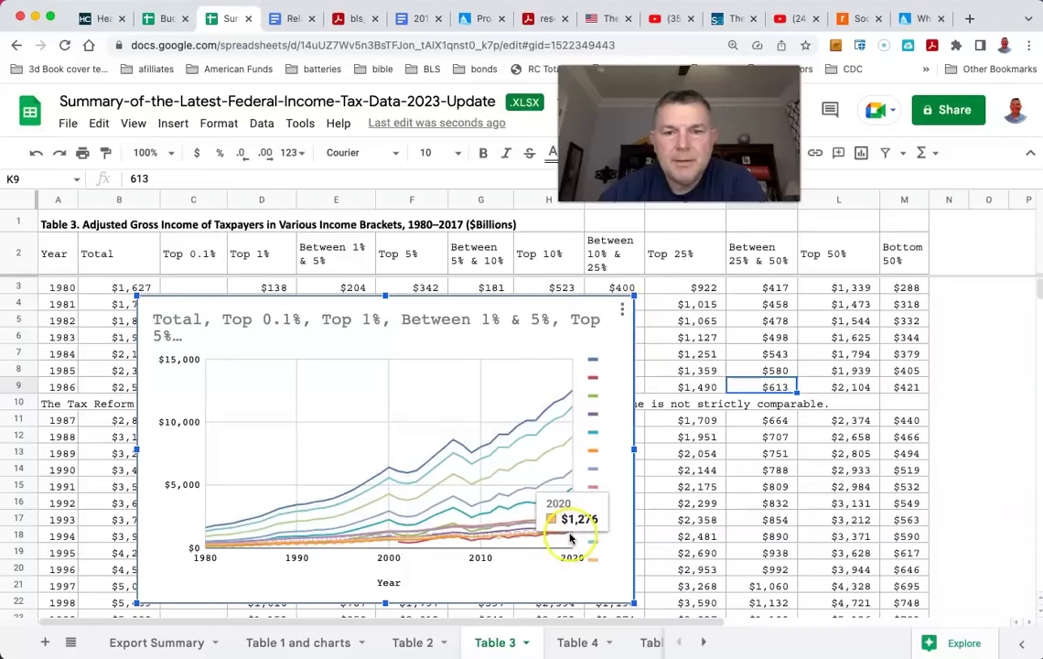
# Check the chart's 2020 line values against the 2020 row of Table 3 to identify which bracket each line represents
pyautogui.scroll(-10, 775, 510)
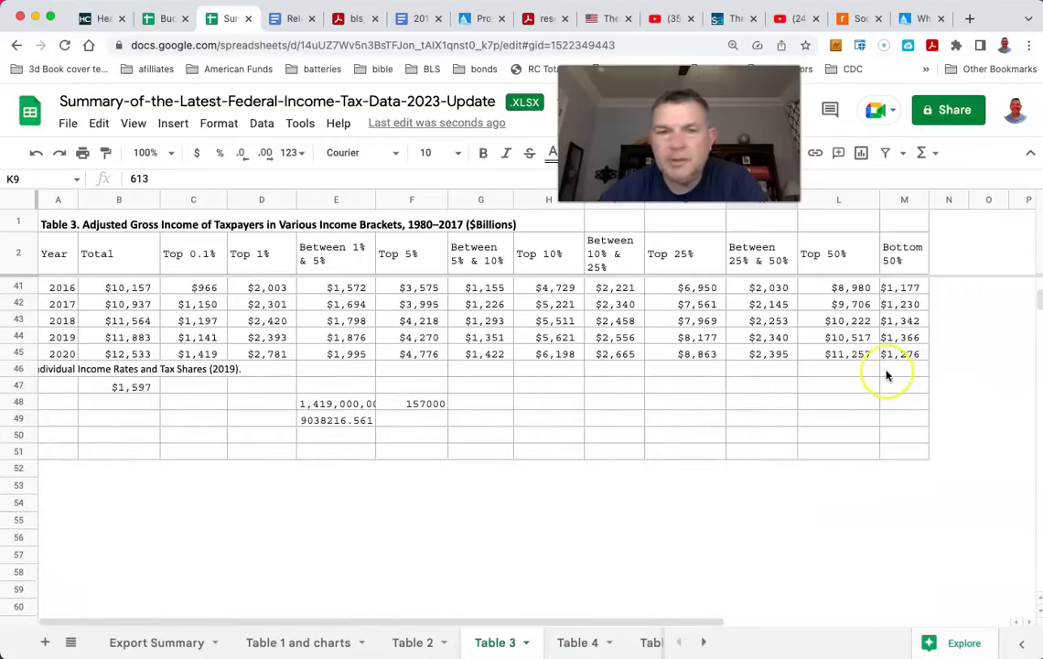
pyautogui.scroll(5, 885, 375)
pyautogui.scroll(-1, 885, 375)
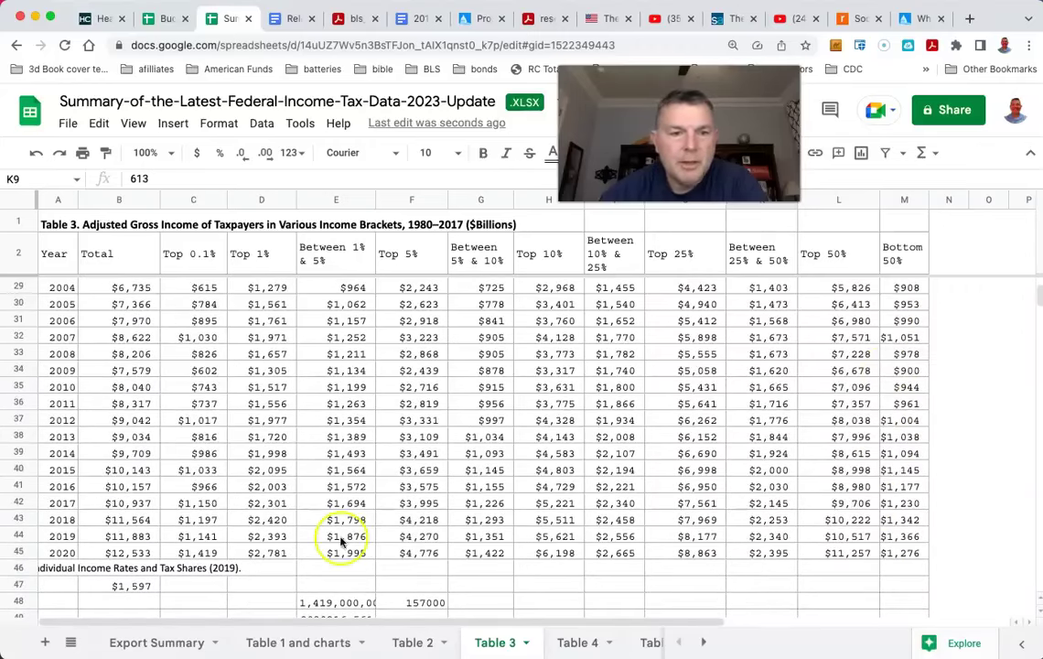
pyautogui.scroll(7, 260, 544)
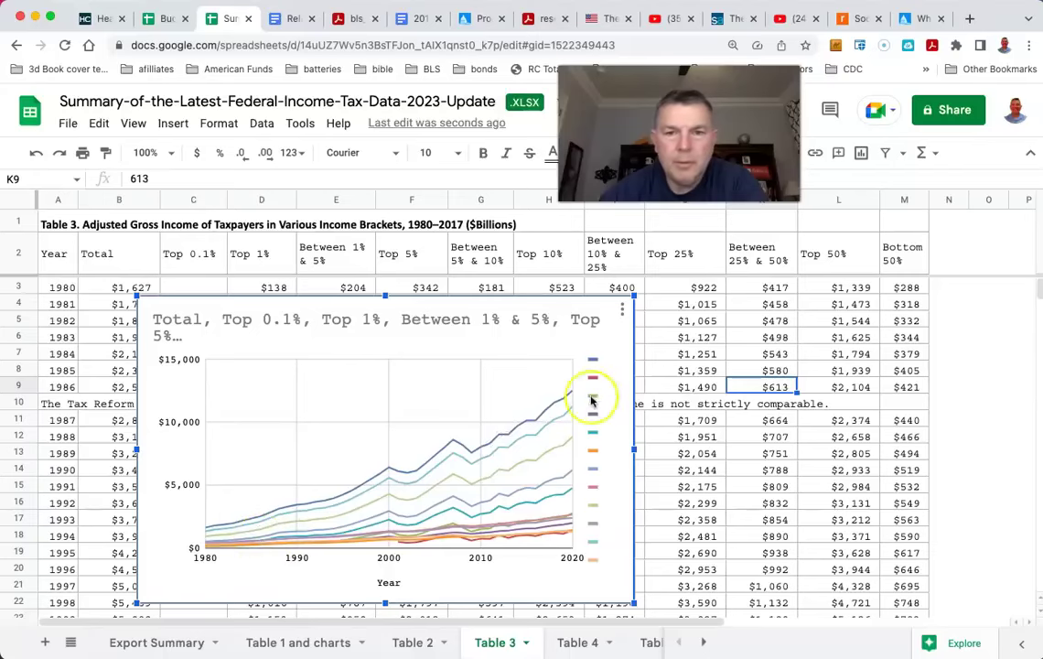
pyautogui.moveTo(569, 394)
pyautogui.scroll(-5, 703, 428)
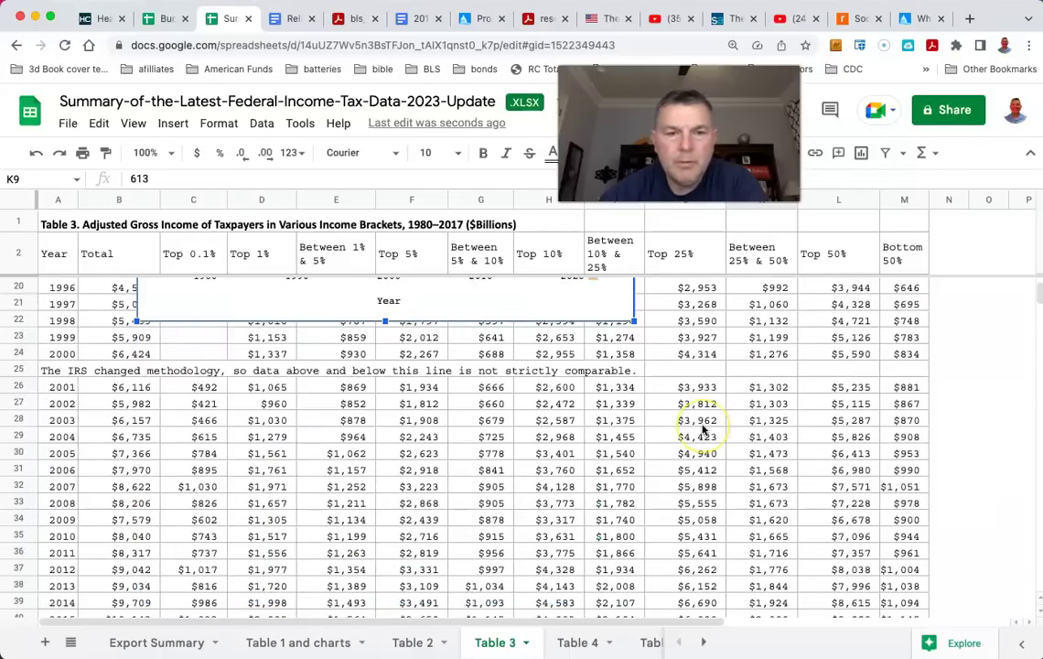
pyautogui.scroll(-2, 703, 428)
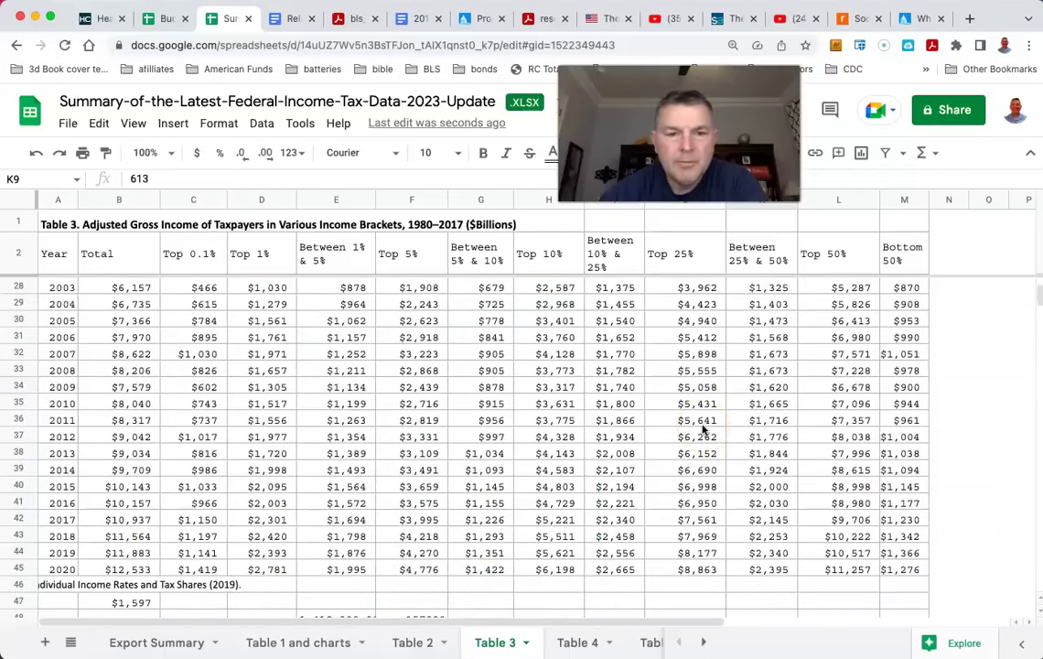
pyautogui.scroll(7, 116, 560)
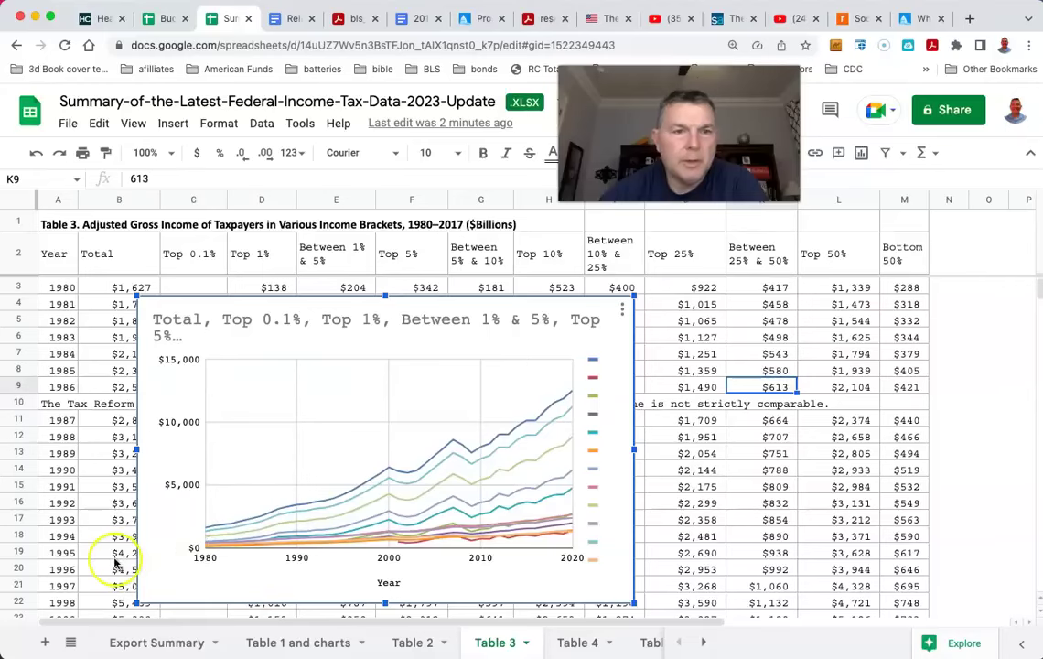
# Compare the Top 50% and Bottom 50% lines at 2020 in the chart with their 2020 incomes in Table 3
pyautogui.moveTo(571, 413)
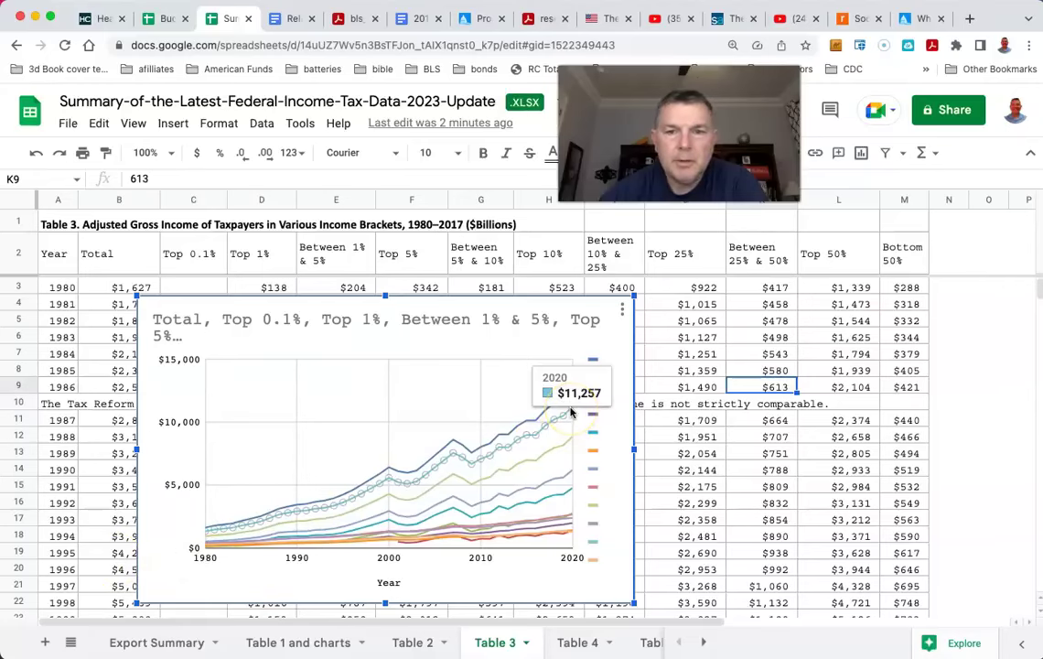
pyautogui.scroll(-8, 677, 431)
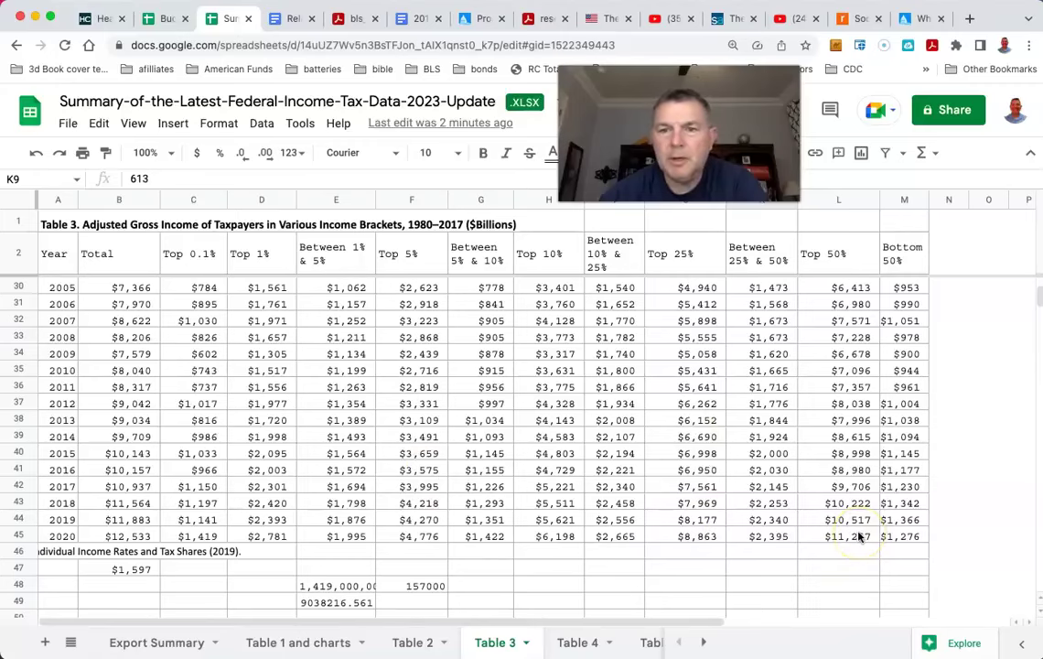
pyautogui.scroll(10, 846, 539)
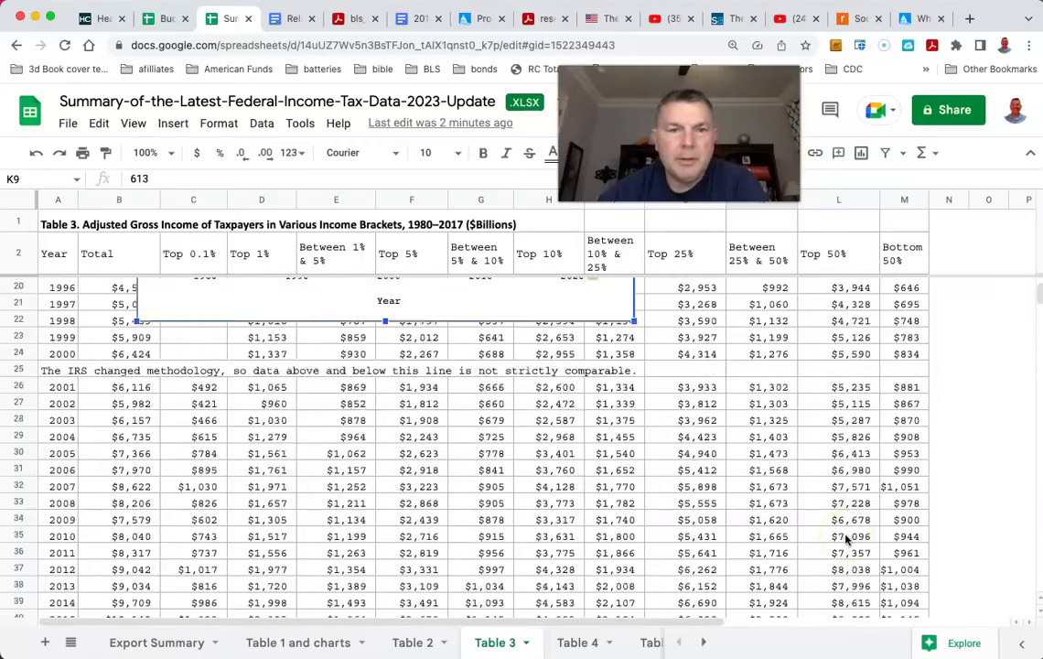
pyautogui.scroll(-9, 846, 539)
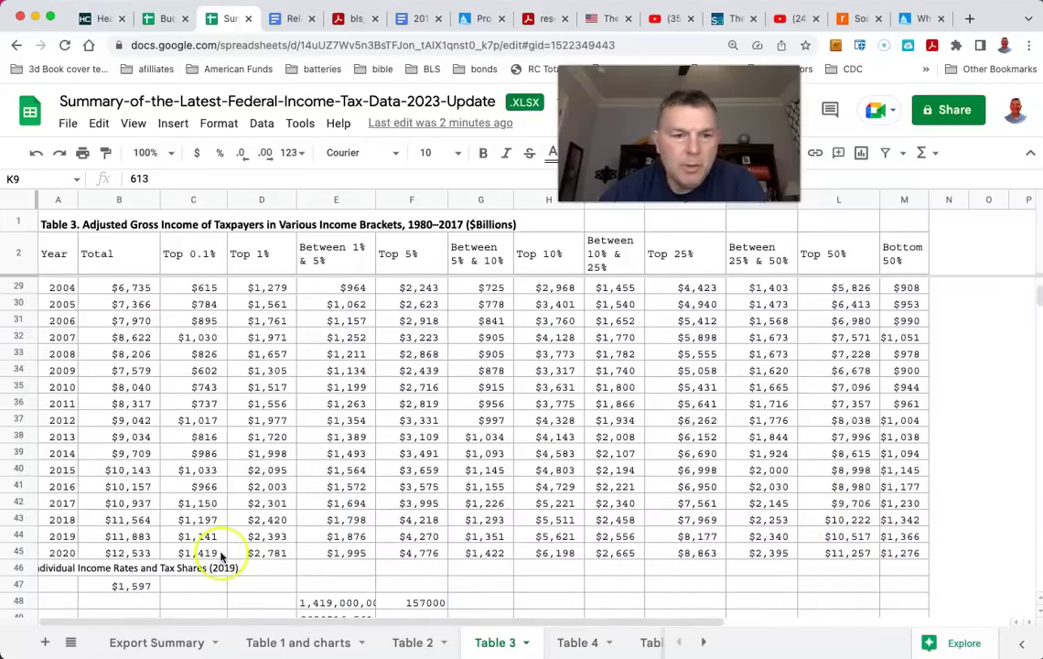
pyautogui.scroll(9, 552, 451)
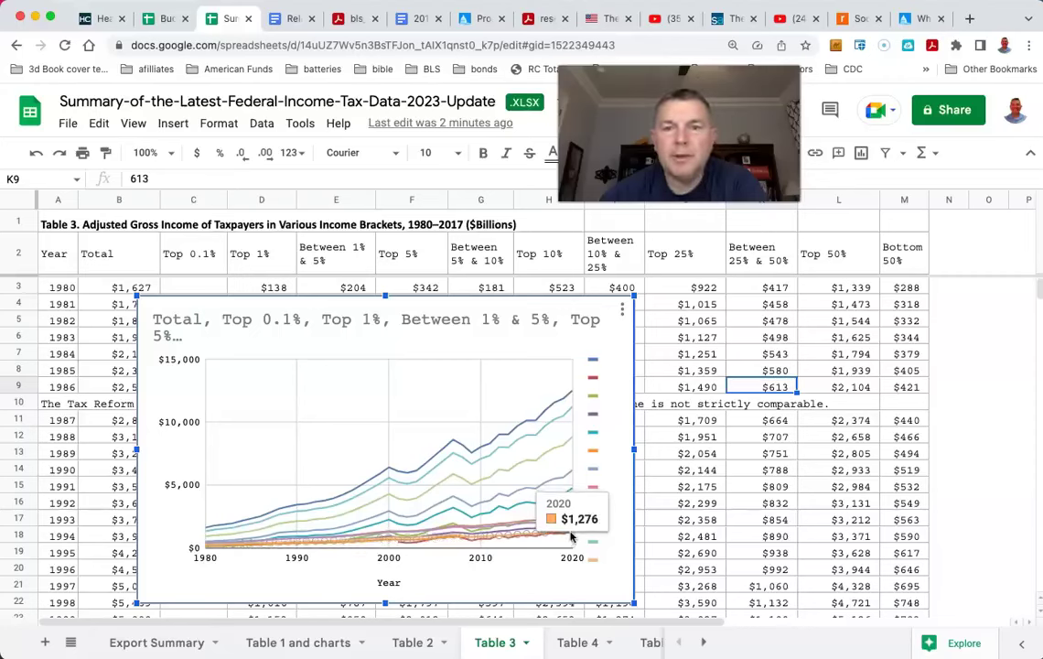
pyautogui.scroll(-2, 745, 508)
pyautogui.scroll(1, 750, 507)
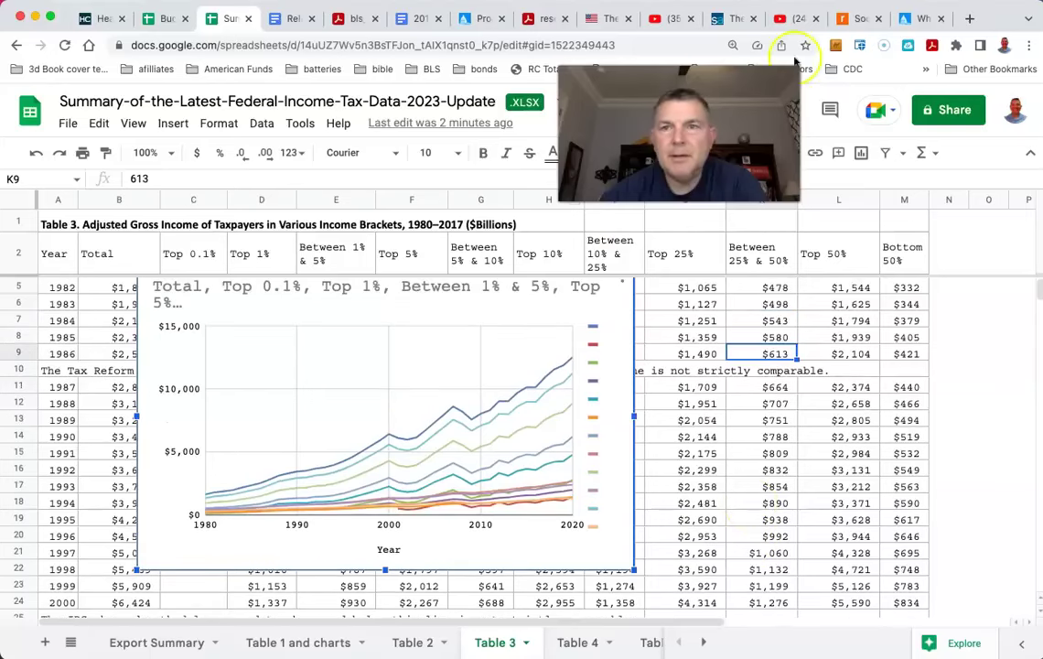
# Switch to the Tax Foundation article and examine its 2020 average tax rates and its income and tax shares by income group
pyautogui.click(918, 18)
pyautogui.scroll(-15, 671, 473)
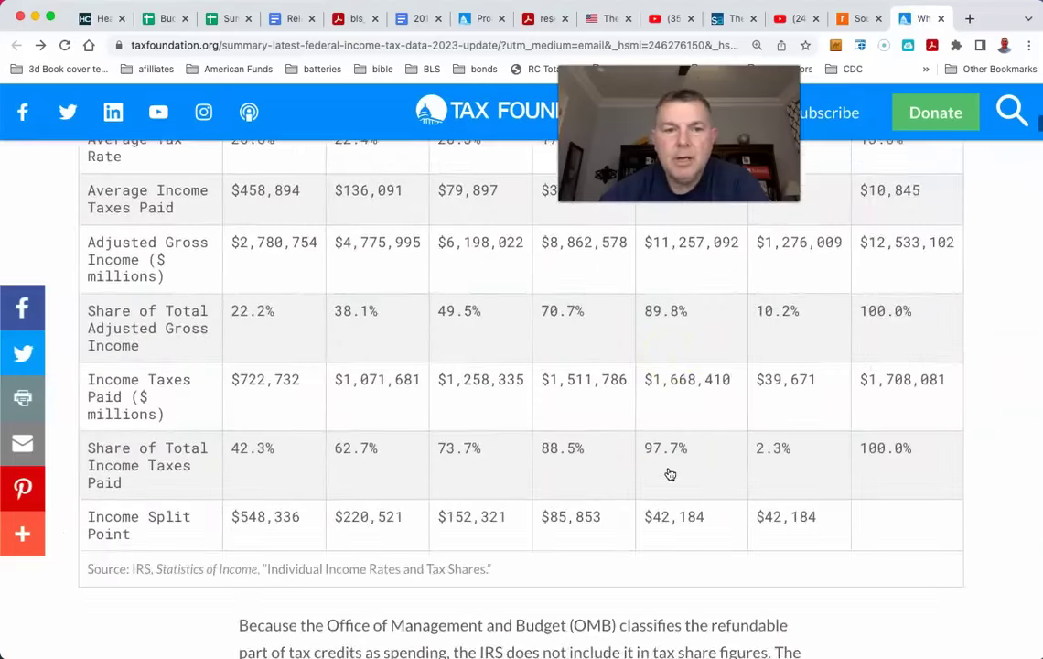
pyautogui.scroll(-6, 670, 473)
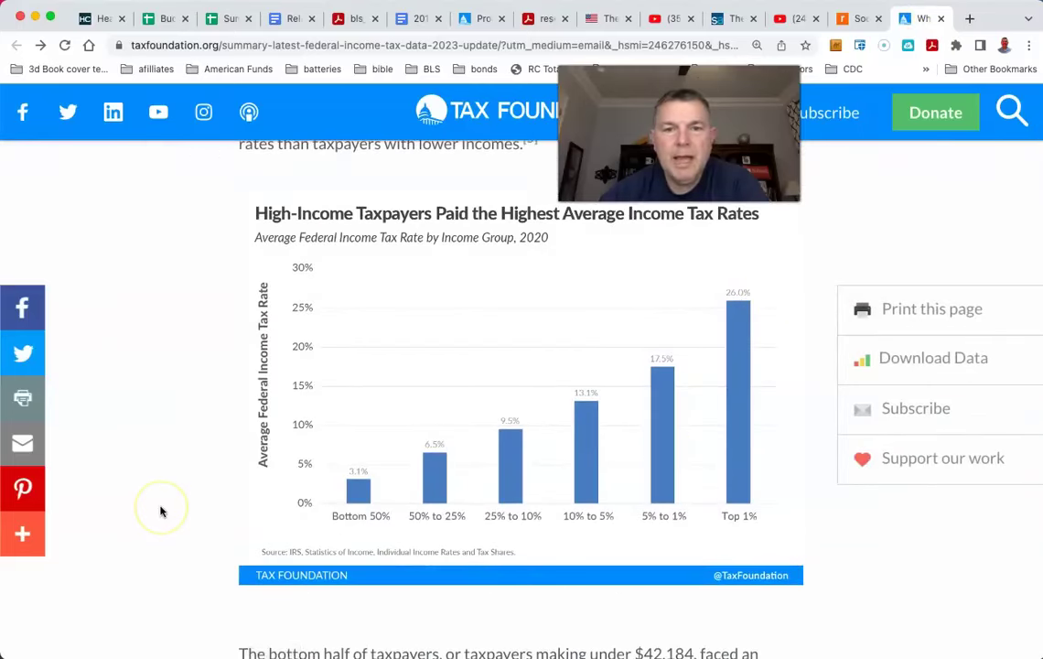
pyautogui.scroll(-8, 160, 511)
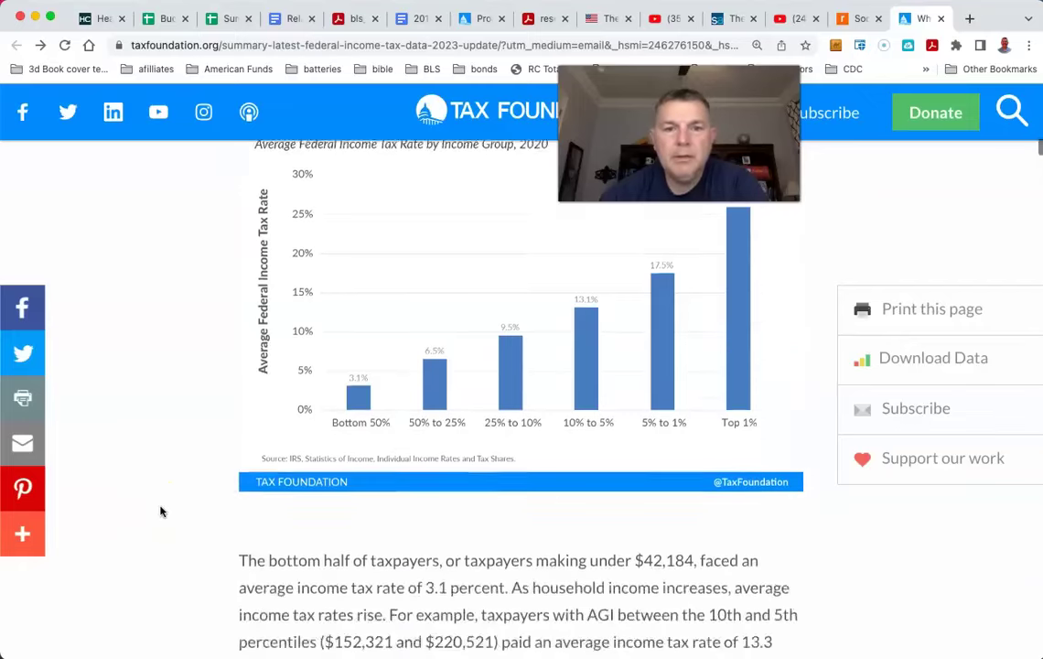
pyautogui.scroll(-8, 160, 512)
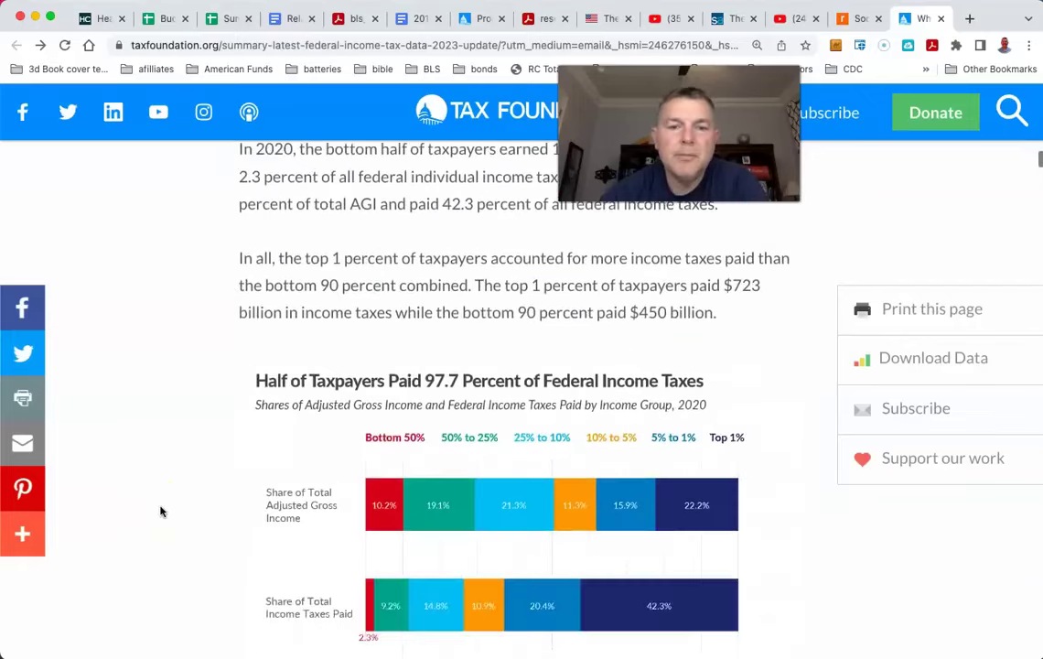
pyautogui.scroll(2, 370, 305)
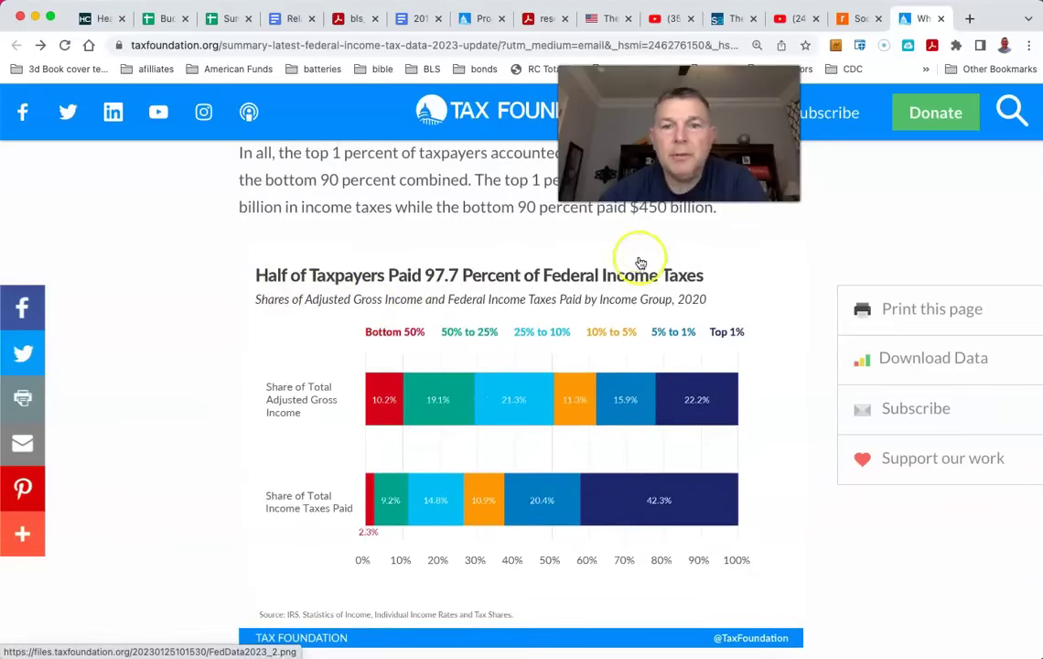
pyautogui.scroll(-1, 229, 406)
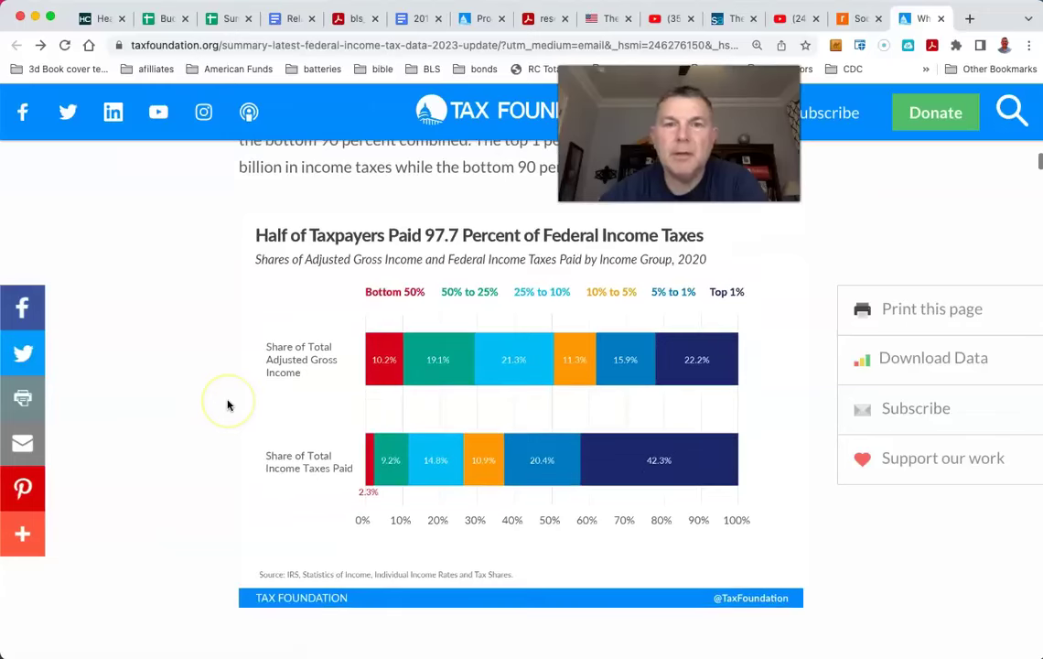
# Examine the article's 2001-2020 charts of income tax shares and adjusted gross income shares by income group
pyautogui.scroll(-10, 228, 405)
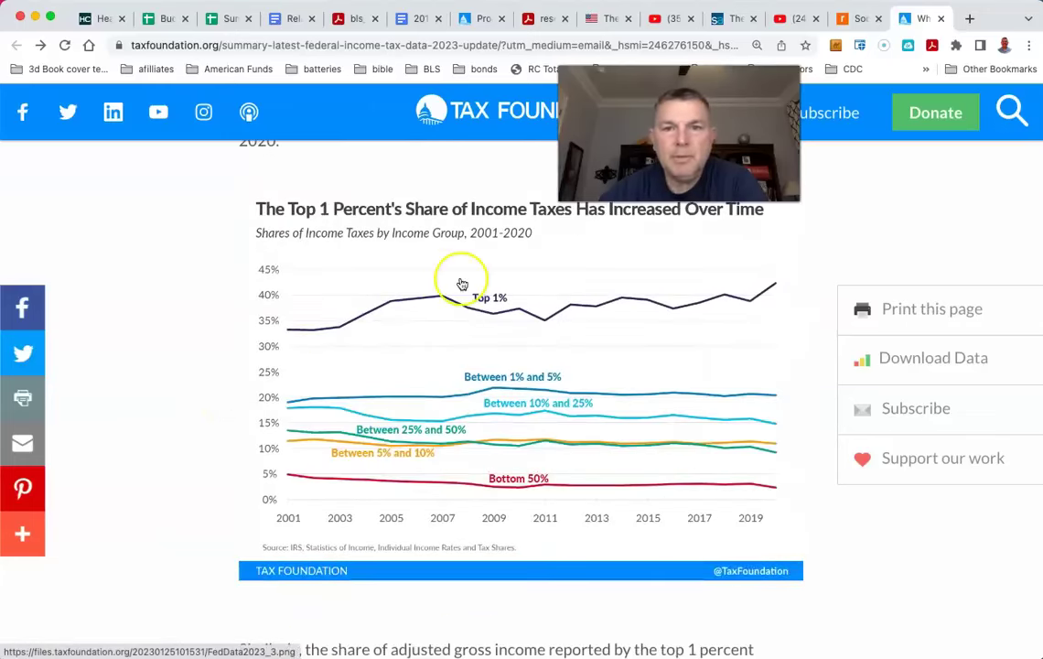
pyautogui.scroll(1, 390, 283)
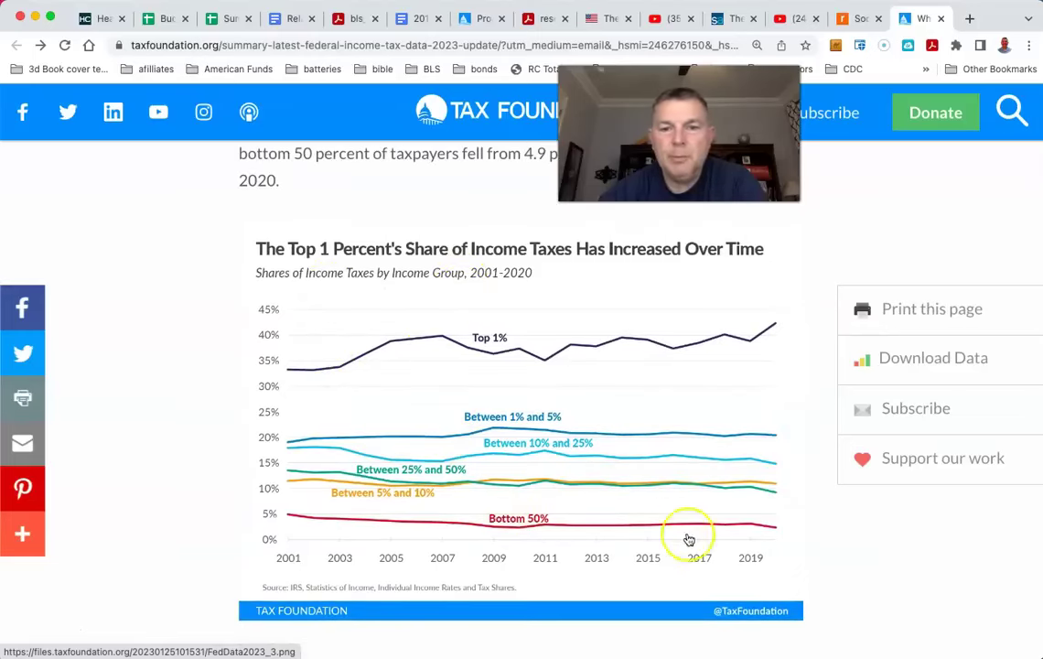
pyautogui.scroll(-10, 199, 524)
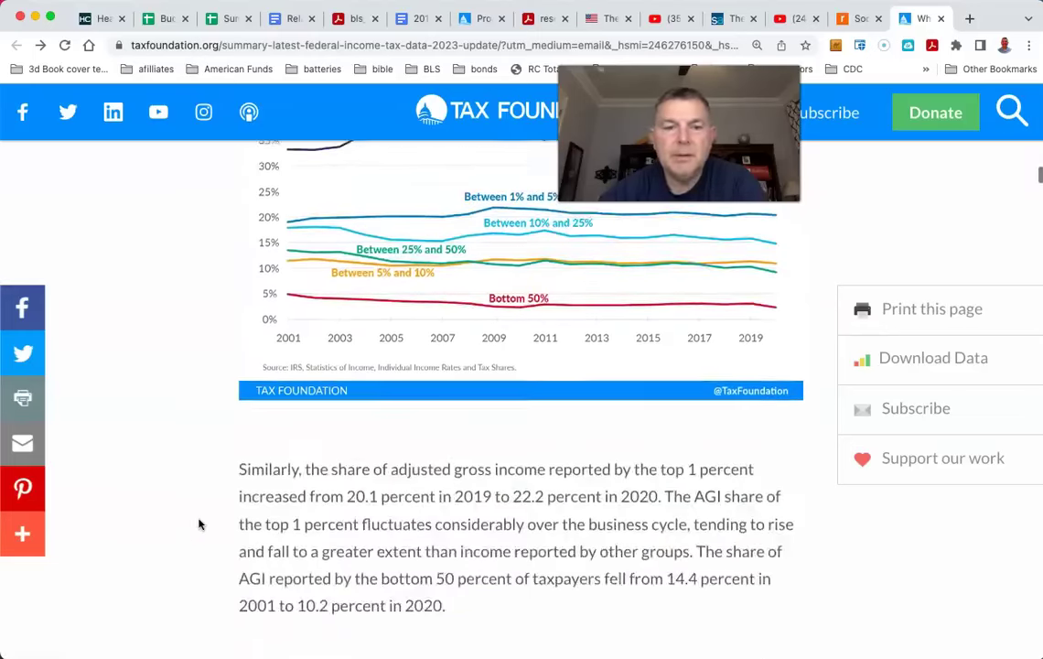
pyautogui.scroll(-1, 217, 371)
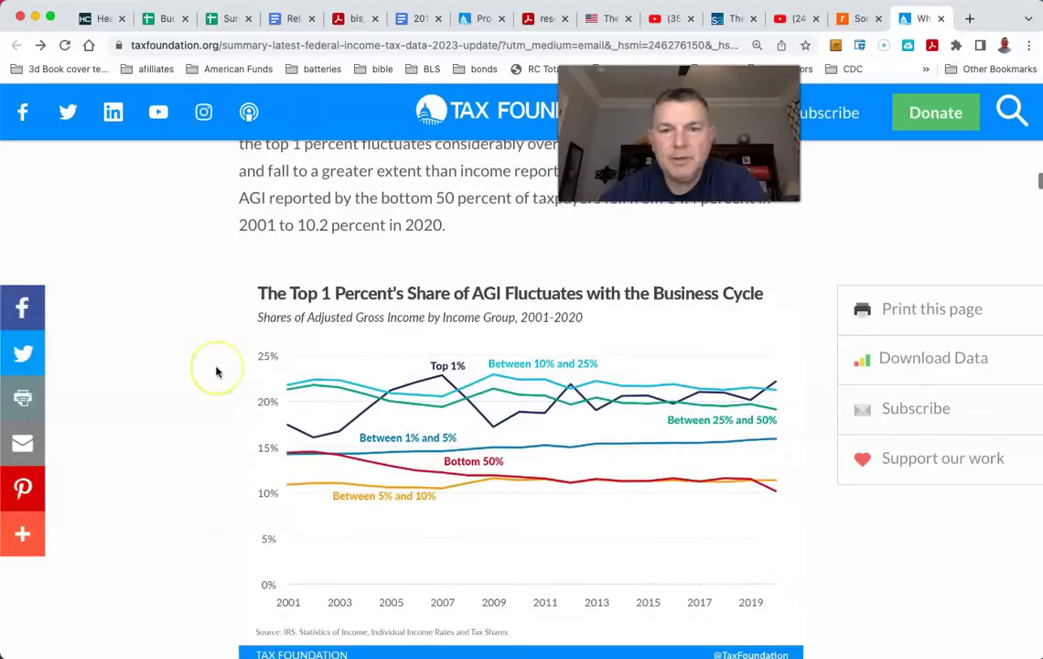